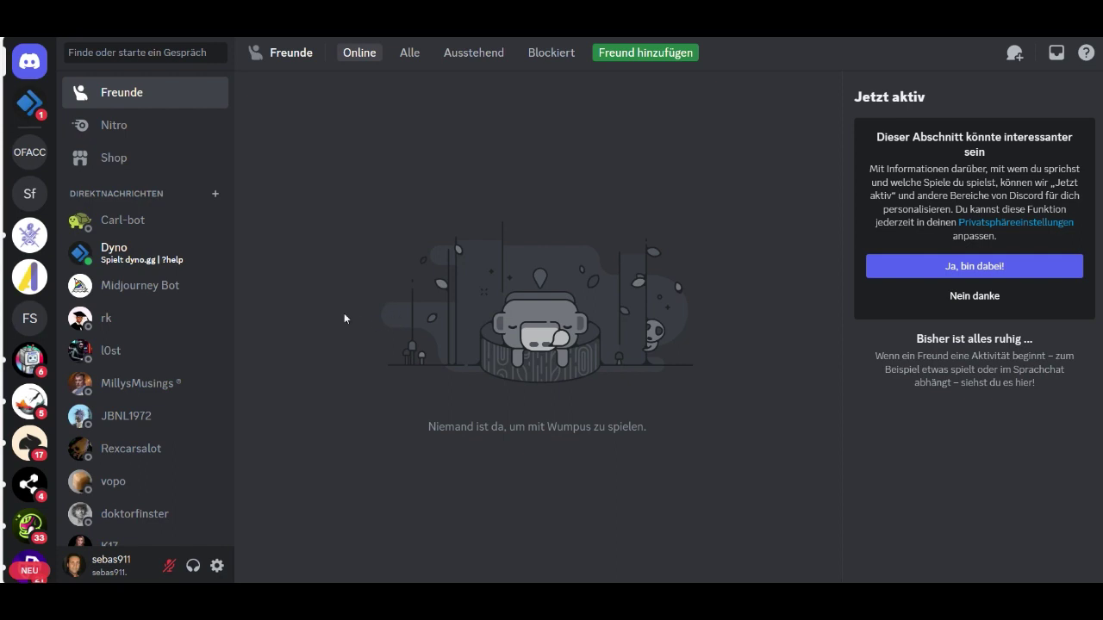
# - Open the creation-3 channel of the Mootion server and go to its newest messages
pyautogui.scroll(-5, 6, 348)
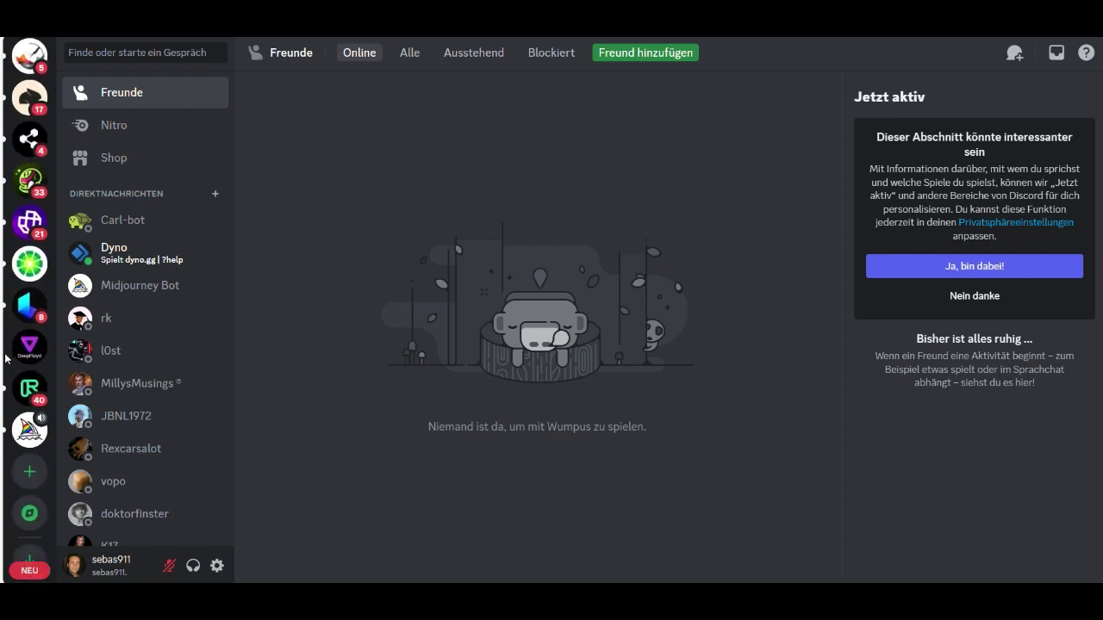
pyautogui.click(22, 225)
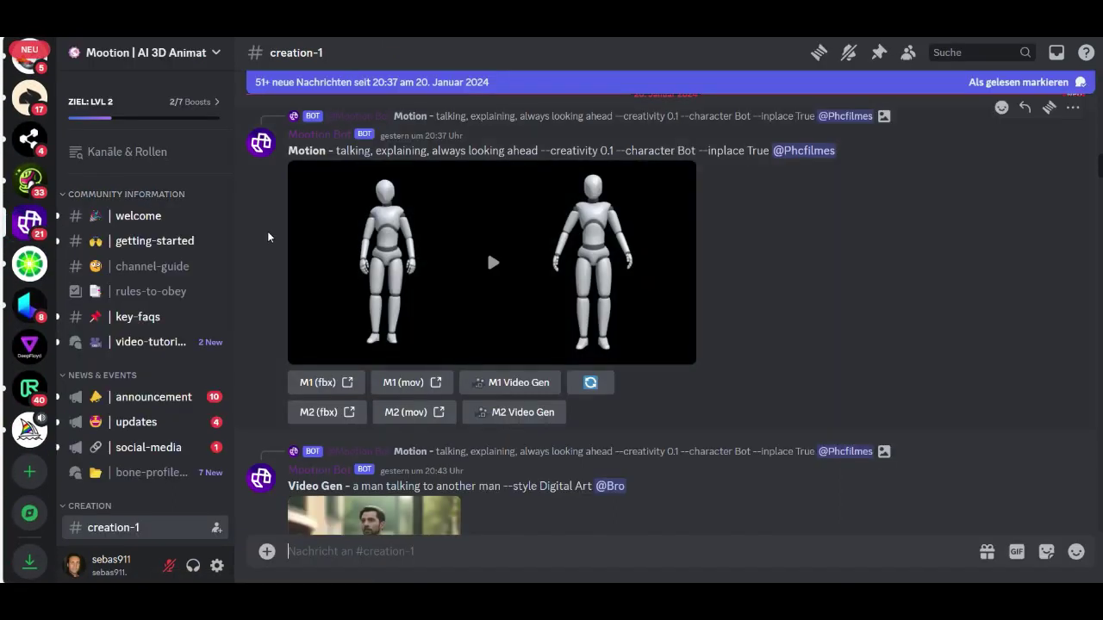
pyautogui.scroll(-4, 172, 327)
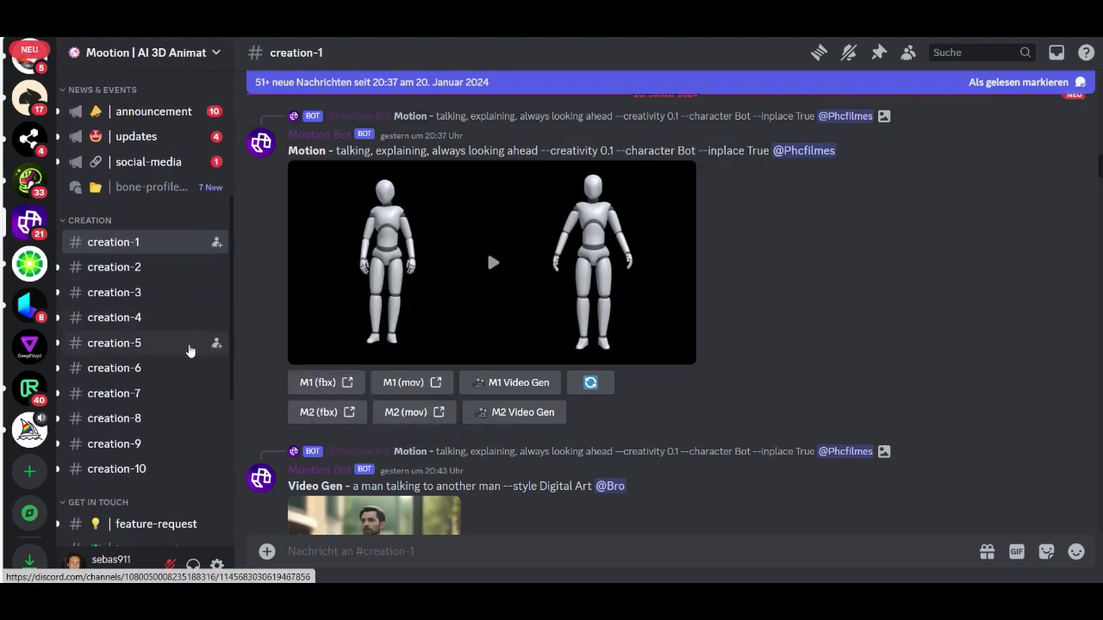
pyautogui.click(119, 294)
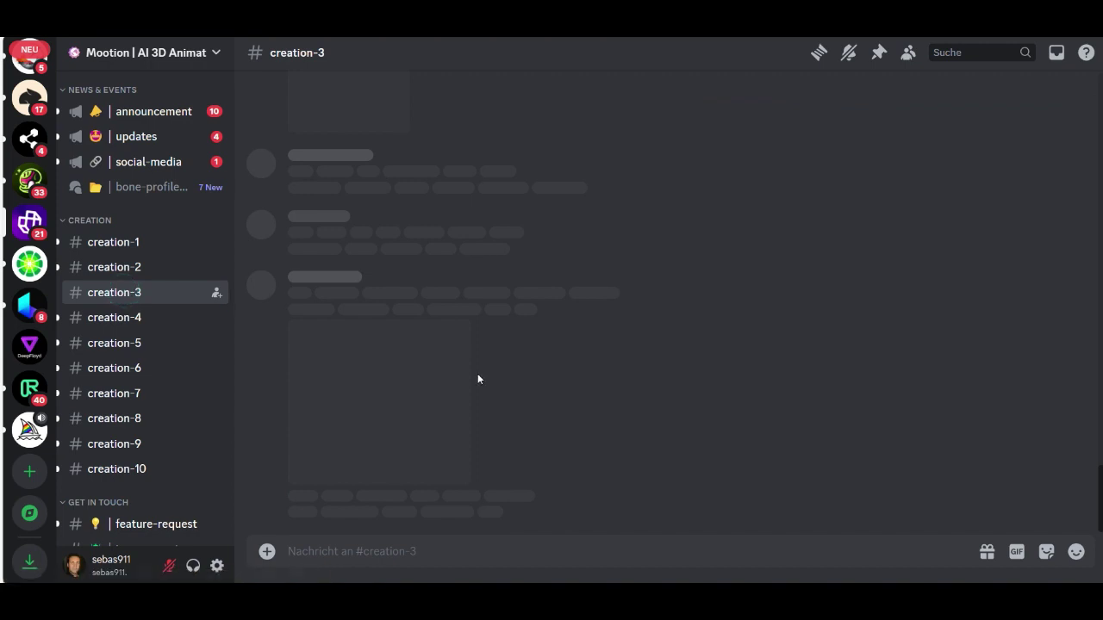
pyautogui.scroll(-9, 455, 383)
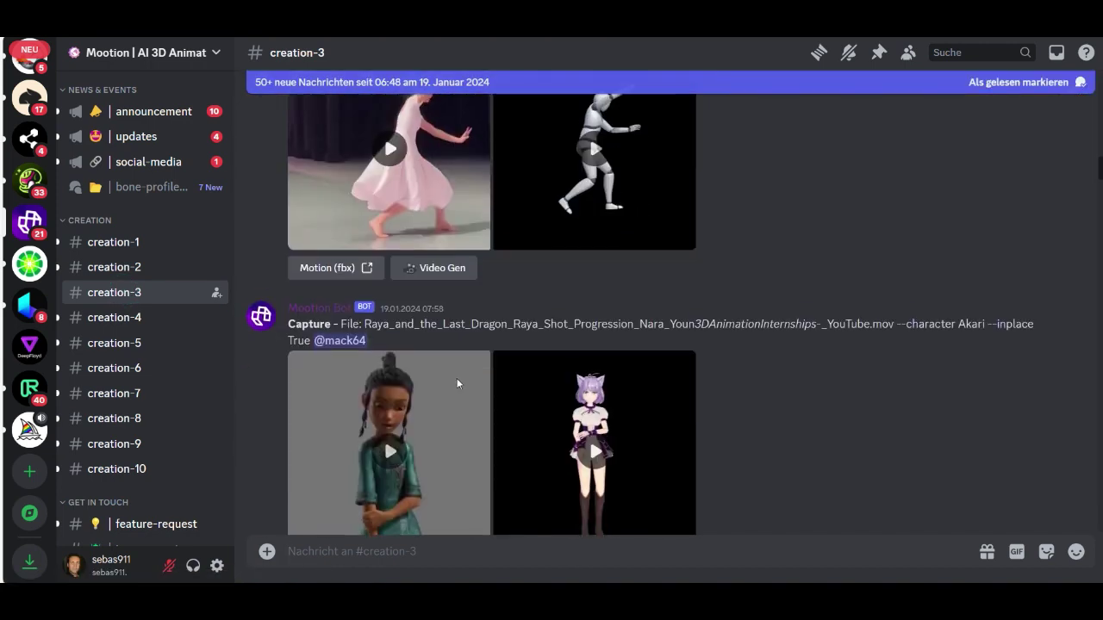
pyautogui.scroll(-10, 557, 385)
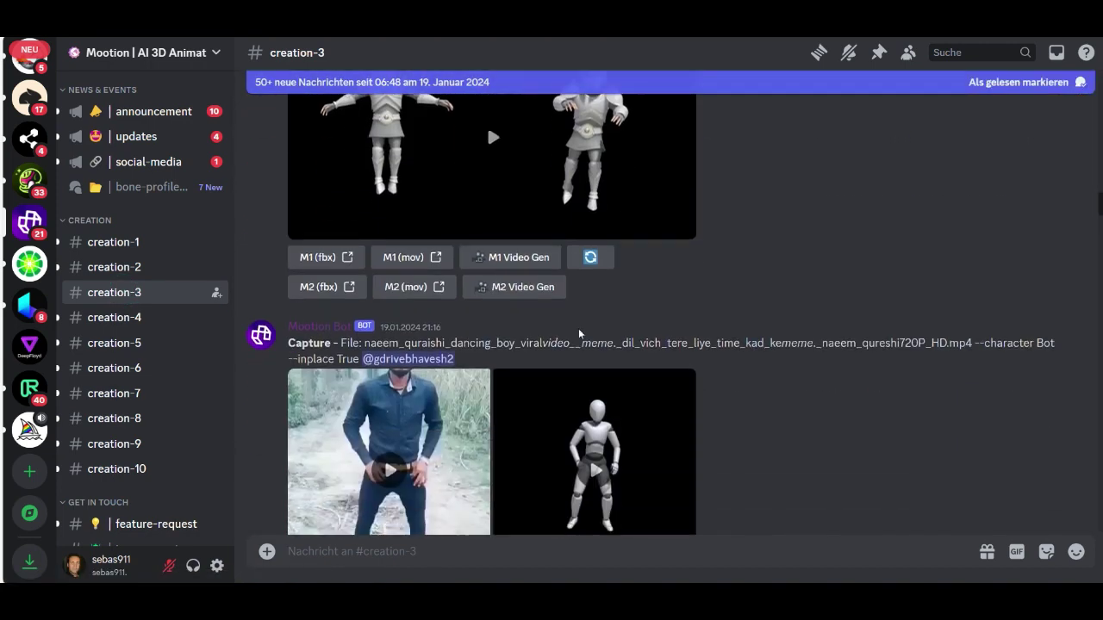
pyautogui.scroll(-5, 1033, 259)
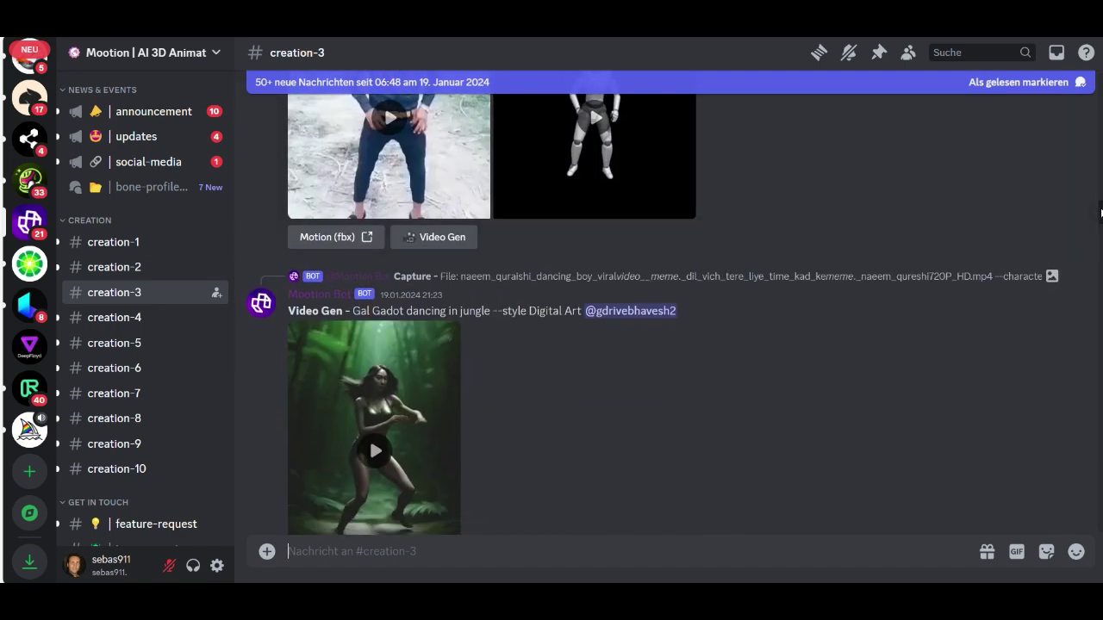
pyautogui.scroll(-10, 1100, 212)
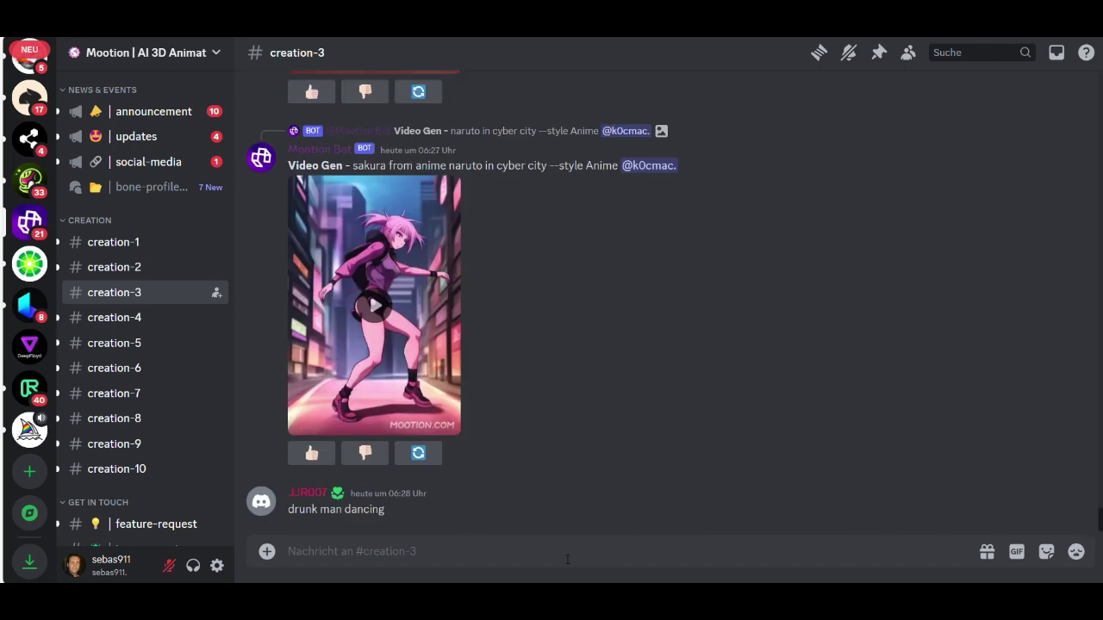
# - Start the Mootion Bot's /capture command and attach the fighter video from the desktop as its file
pyautogui.click(565, 559)
pyautogui.write('/')
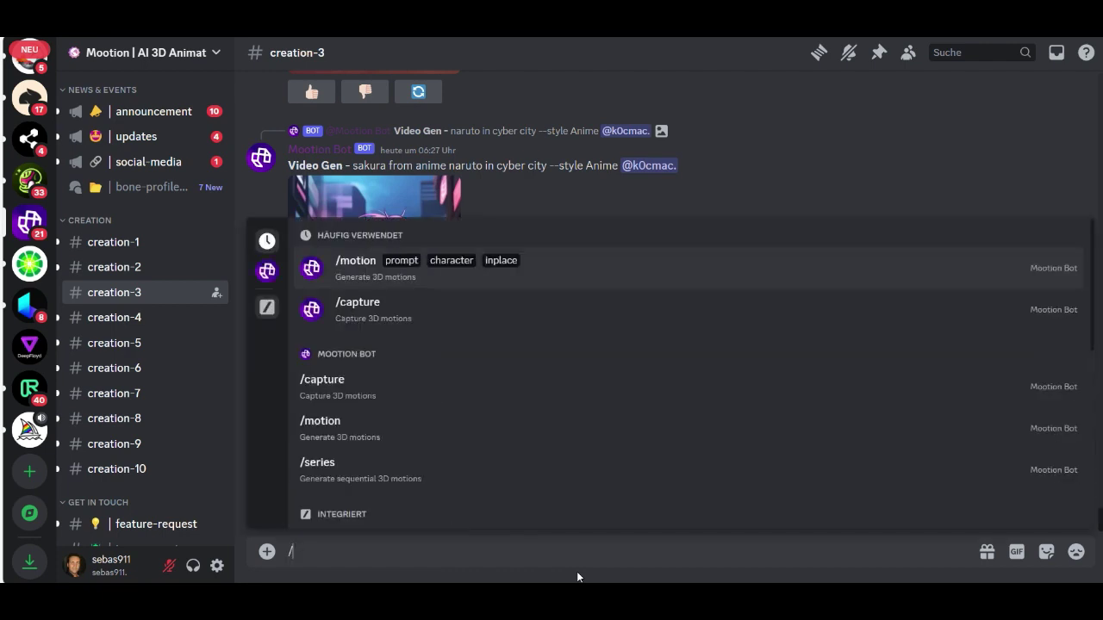
pyautogui.click(360, 305)
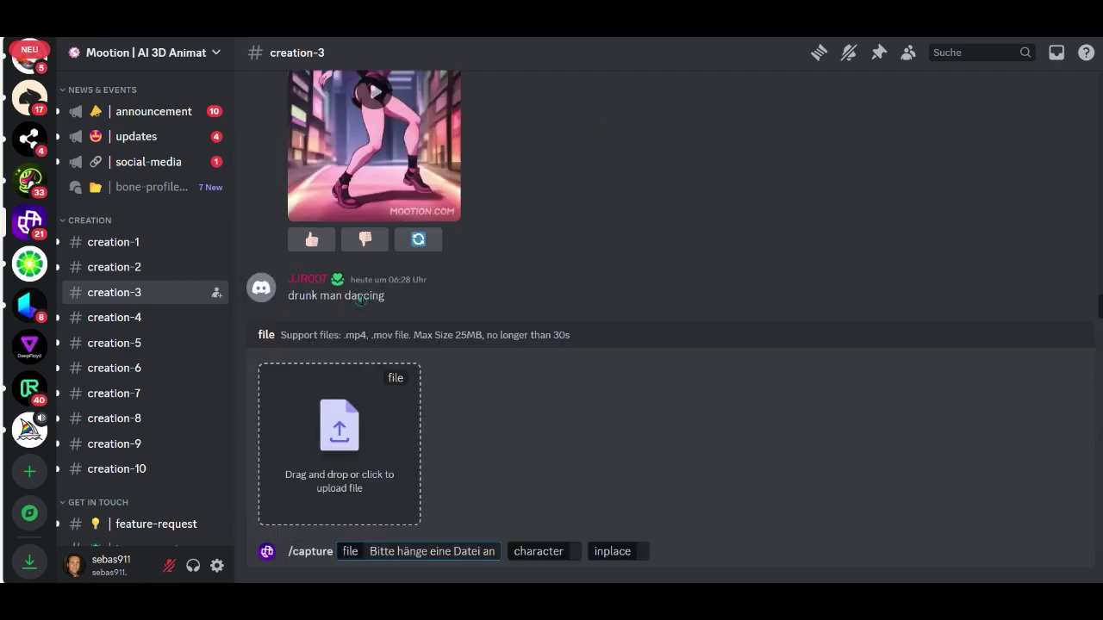
pyautogui.click(335, 430)
pyautogui.click(95, 257)
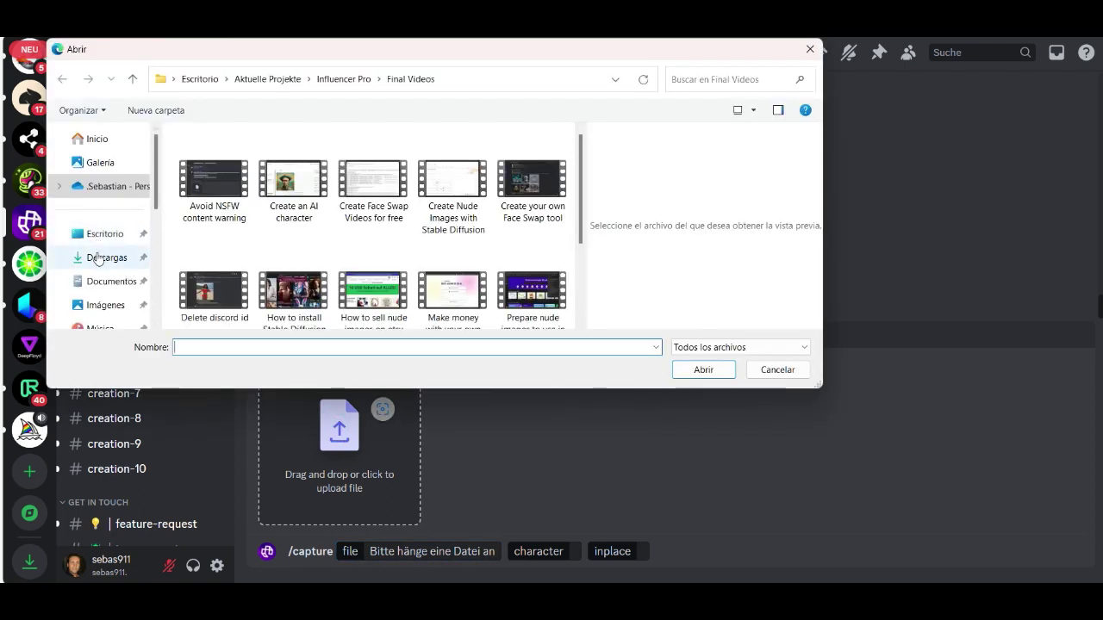
pyautogui.click(98, 234)
pyautogui.scroll(-1, 246, 233)
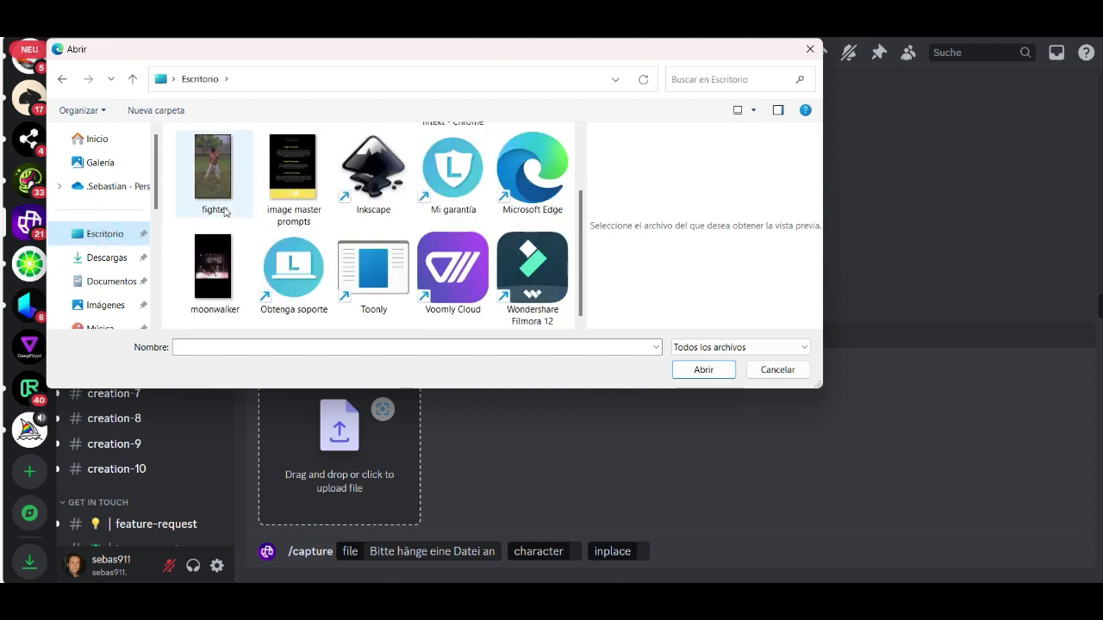
pyautogui.click(214, 172)
pyautogui.click(703, 370)
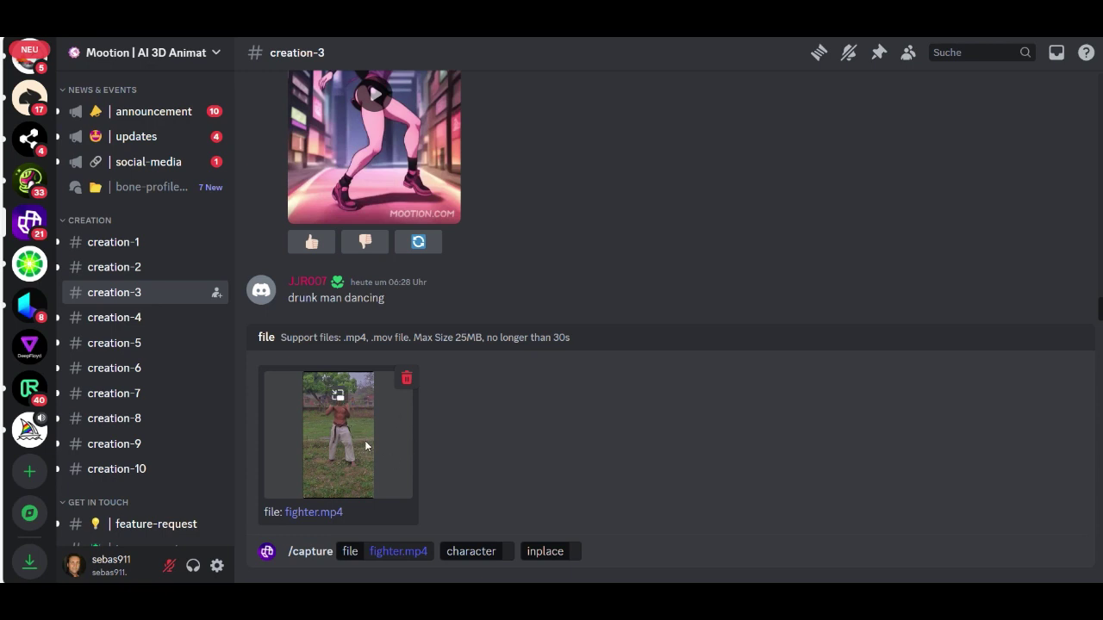
# - Set the capture's character to Ribbella and inplace to False, and send the command
pyautogui.click(506, 551)
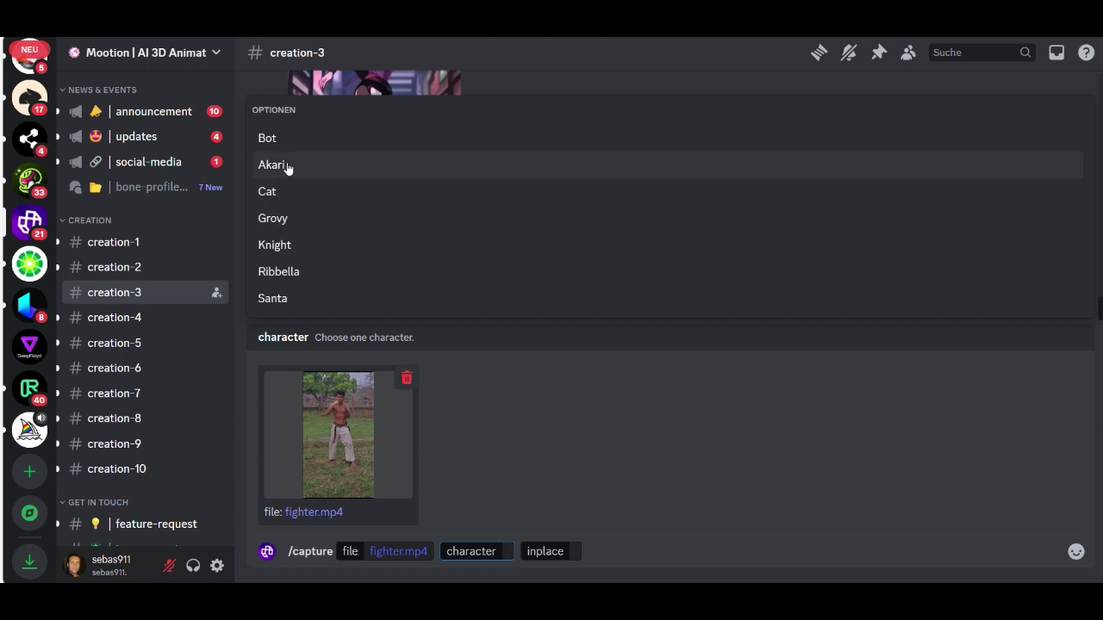
pyautogui.click(291, 276)
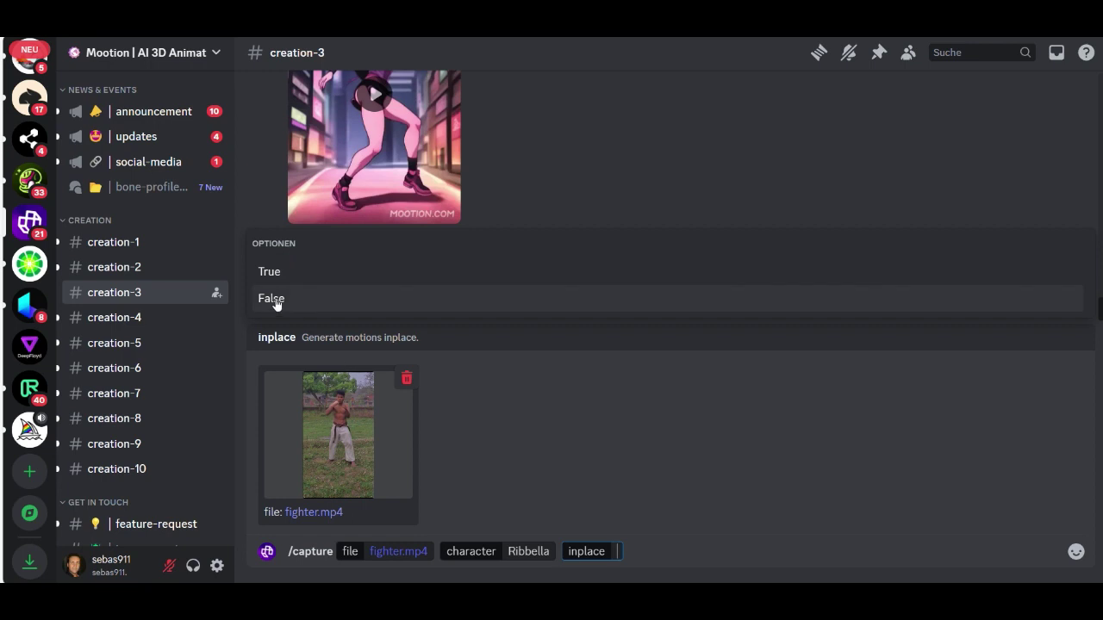
pyautogui.click(272, 299)
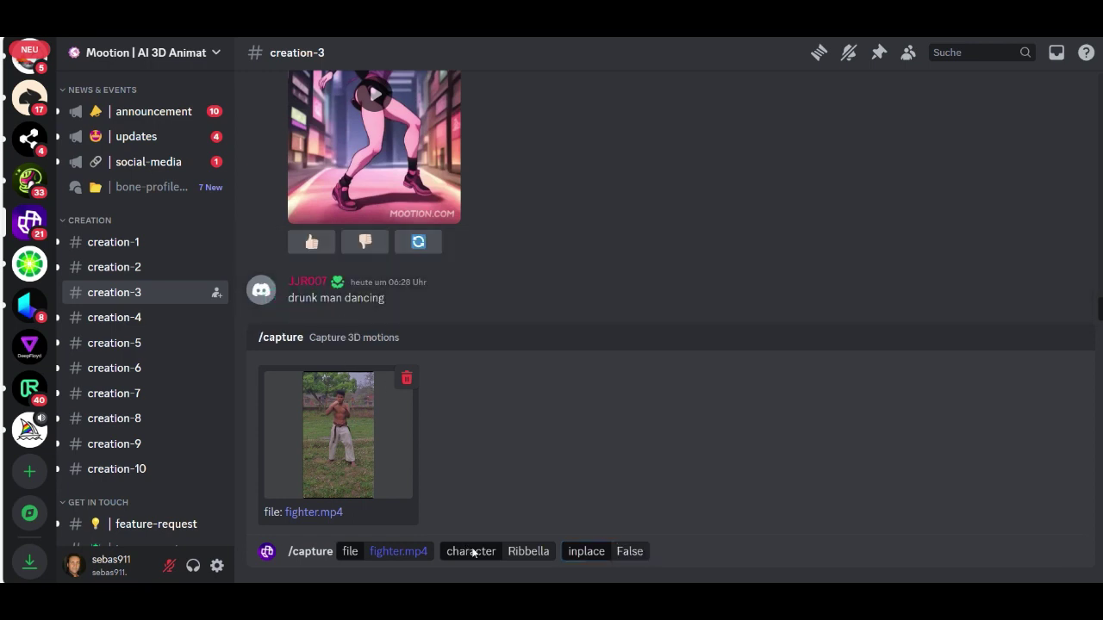
pyautogui.press('Return')
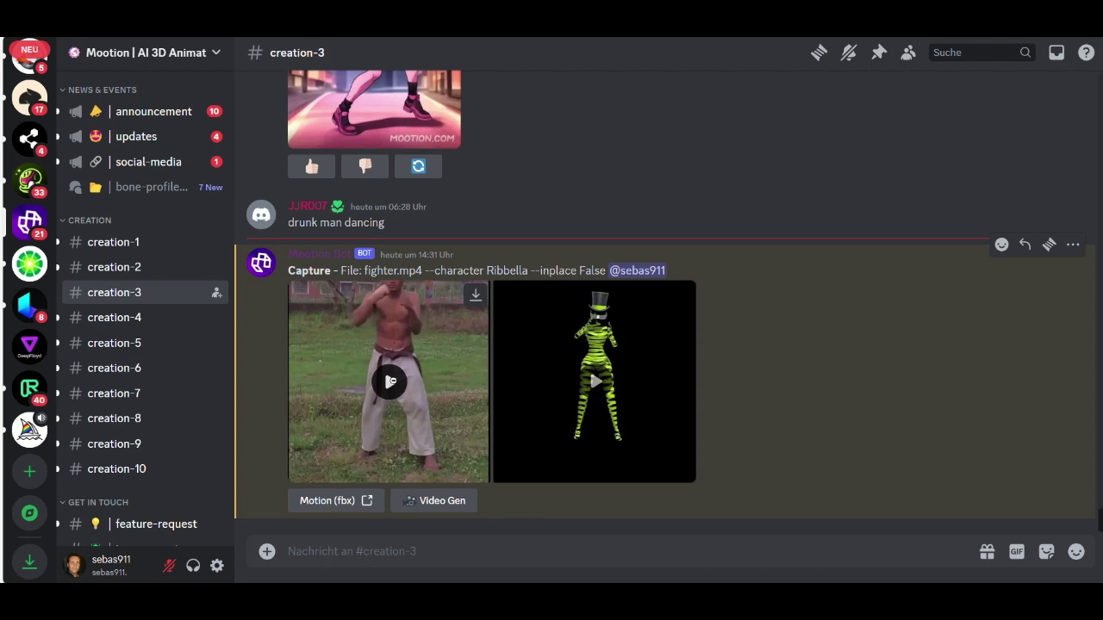
# - Play the source fighter clip and the captured Ribbella animation one after the other
pyautogui.click(390, 381)
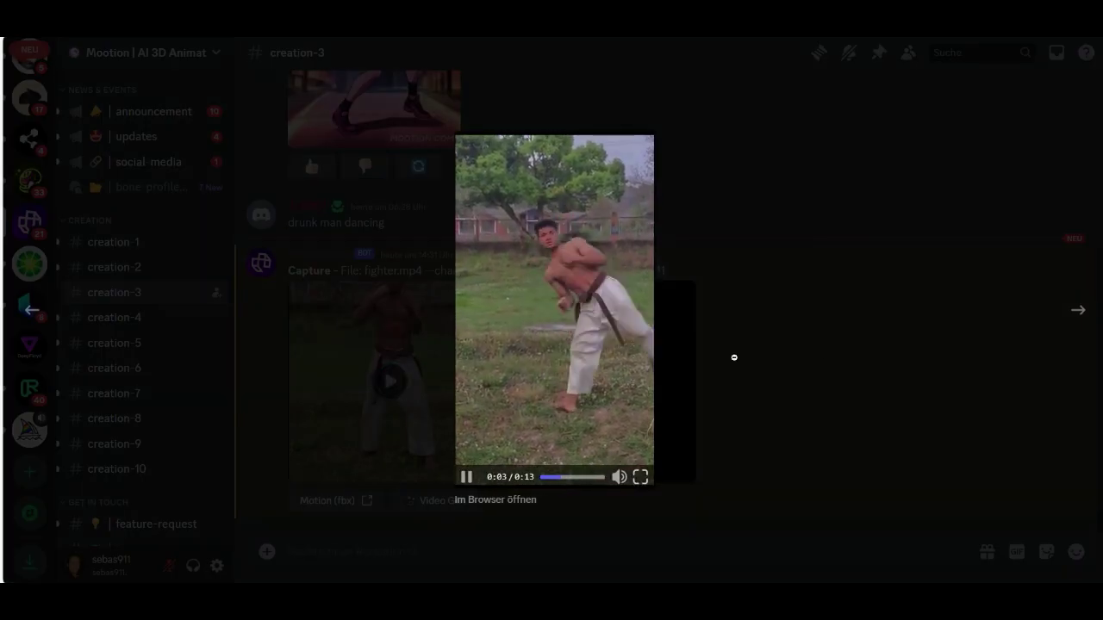
pyautogui.click(889, 343)
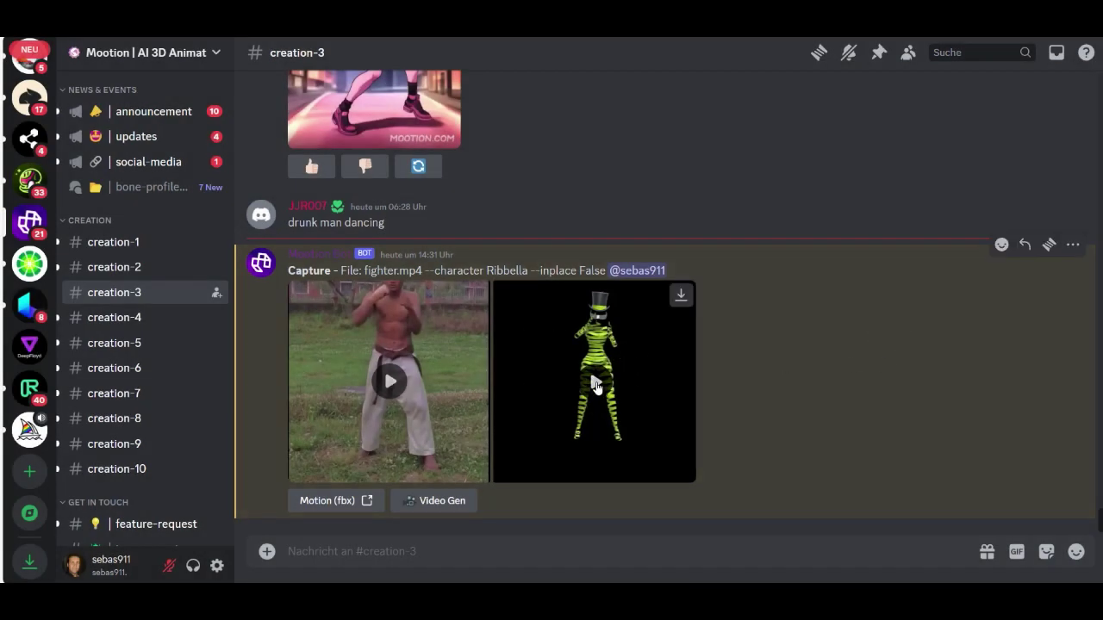
pyautogui.click(594, 386)
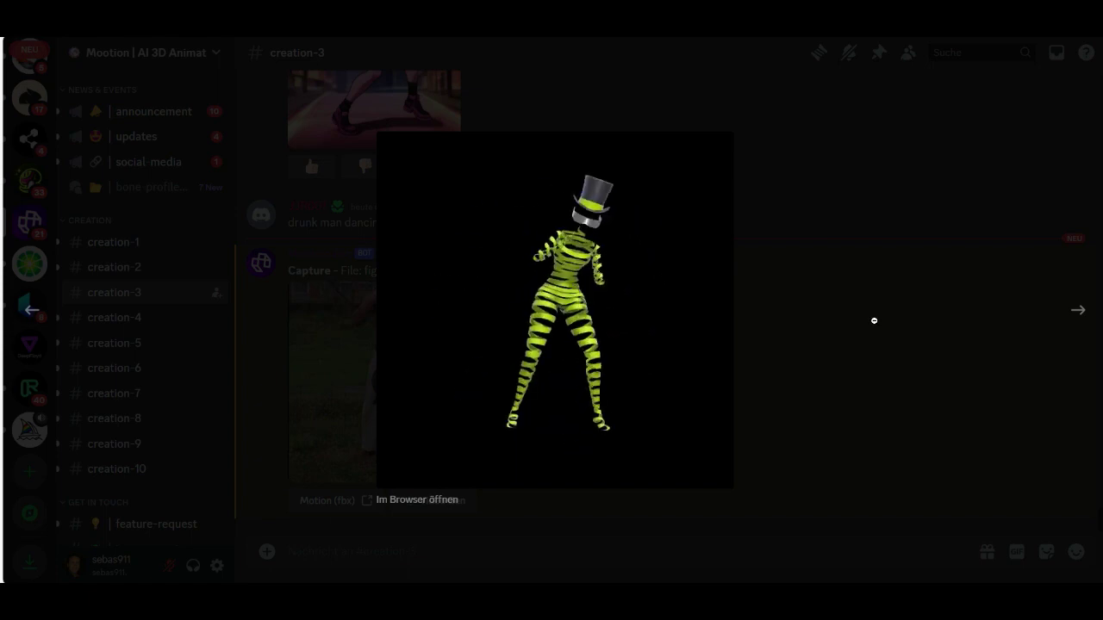
pyautogui.click(936, 294)
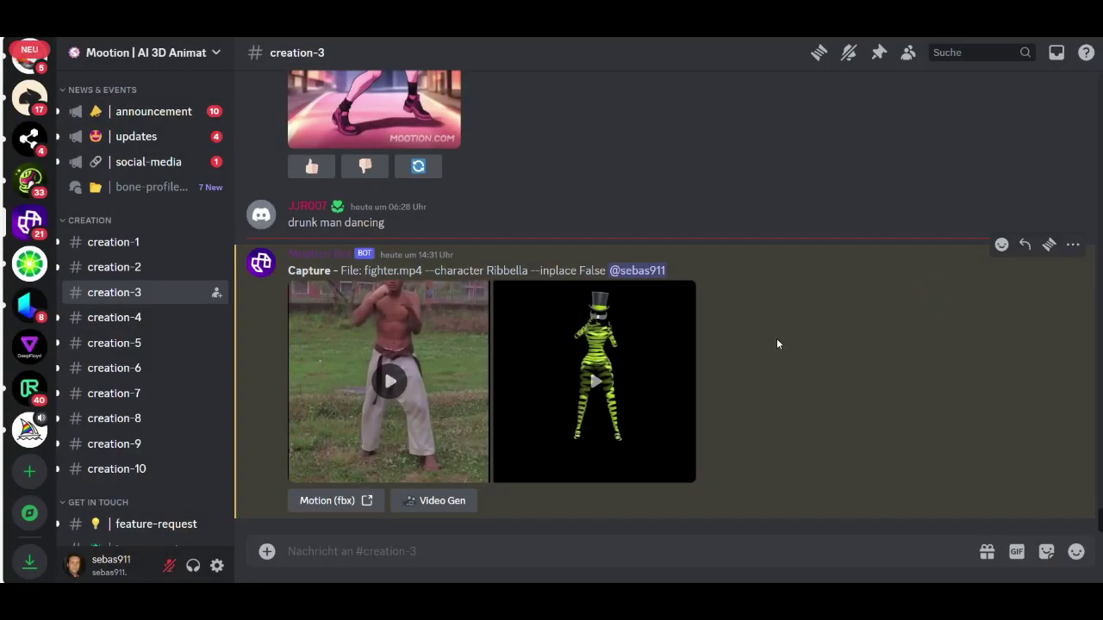
# - Generate a video from the fighter capture with the prompt "A panda bear, with a green cap and white sneakers, insanely realistic"
pyautogui.moveTo(500, 408)
pyautogui.click(452, 508)
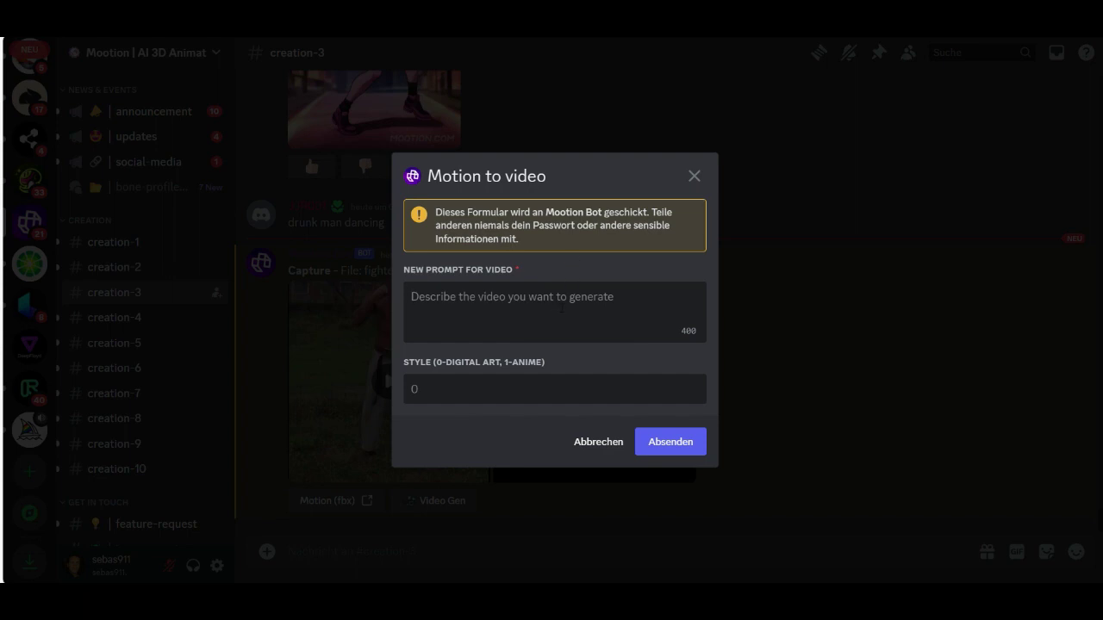
pyautogui.click(561, 307)
pyautogui.write('A pand')
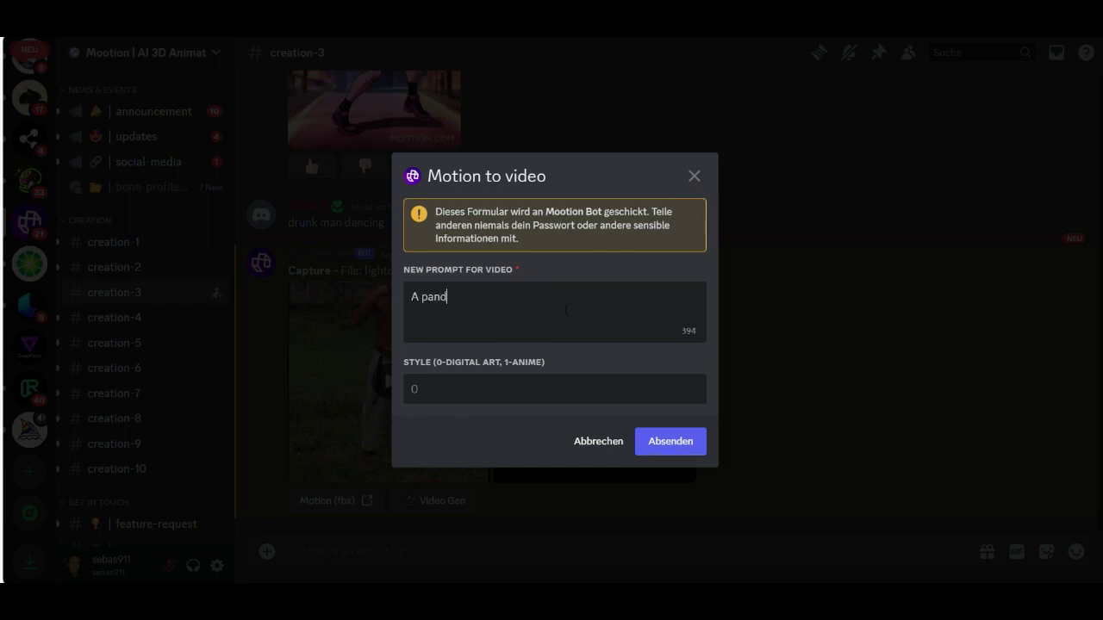
pyautogui.write('a bear, with a green cap and white sneakers, i')
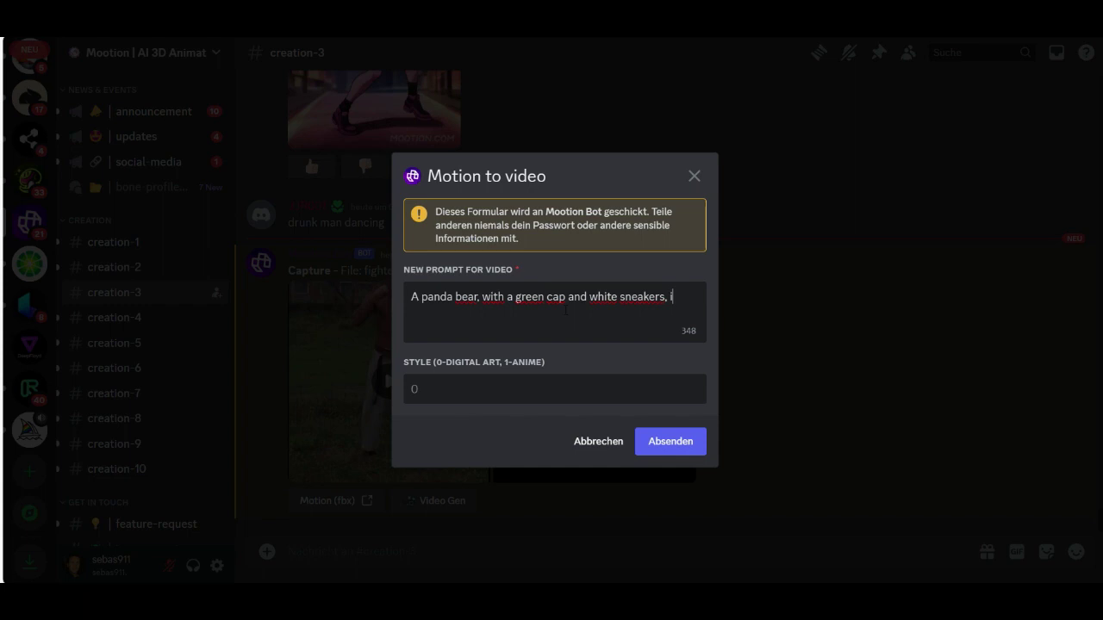
pyautogui.write('nsanely realistic')
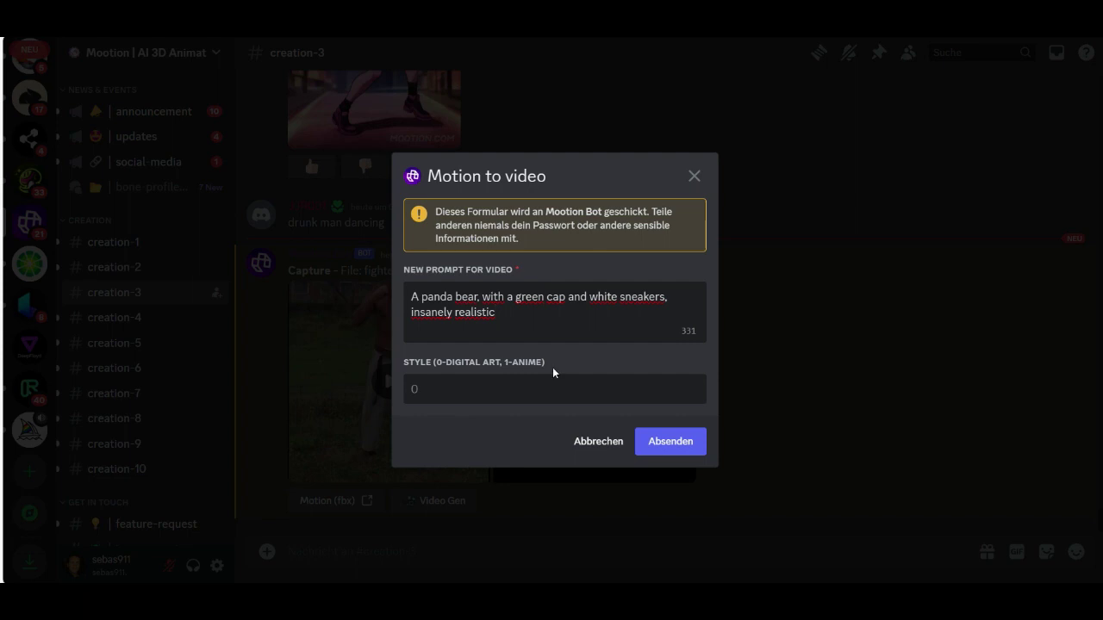
pyautogui.click(665, 442)
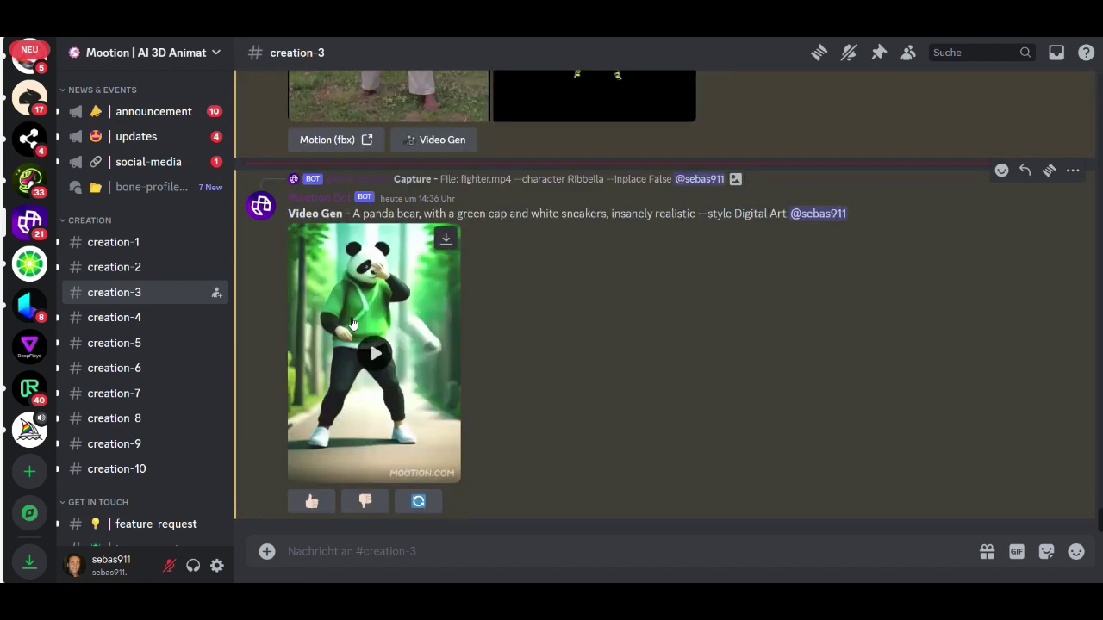
# - Play the generated panda video twice and compare it with the source clip and the Ribbella capture
pyautogui.click(375, 353)
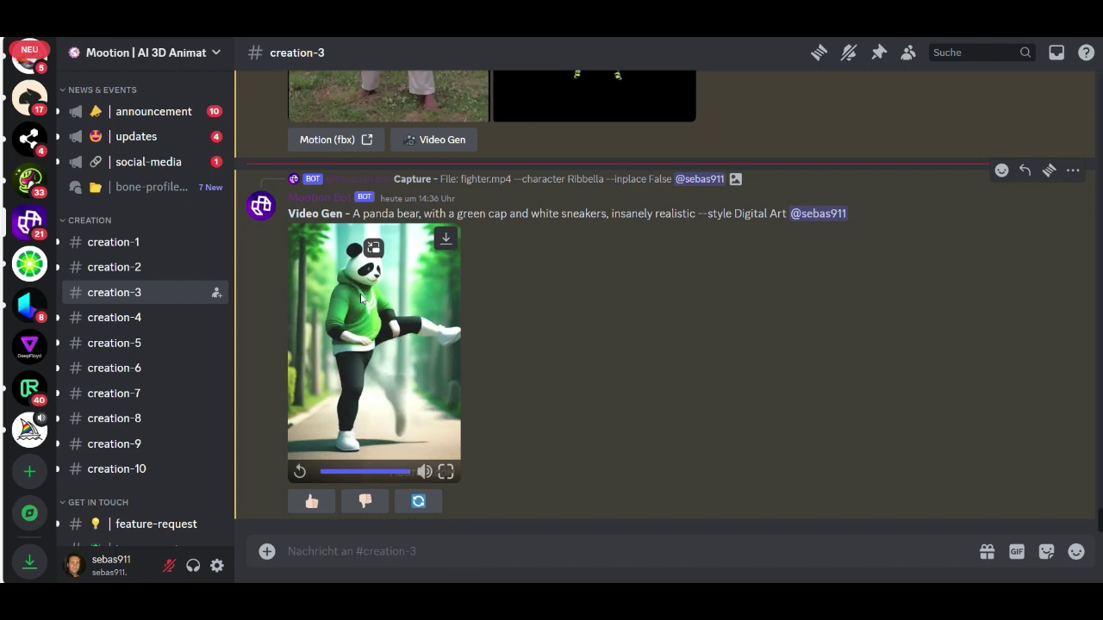
pyautogui.click(299, 471)
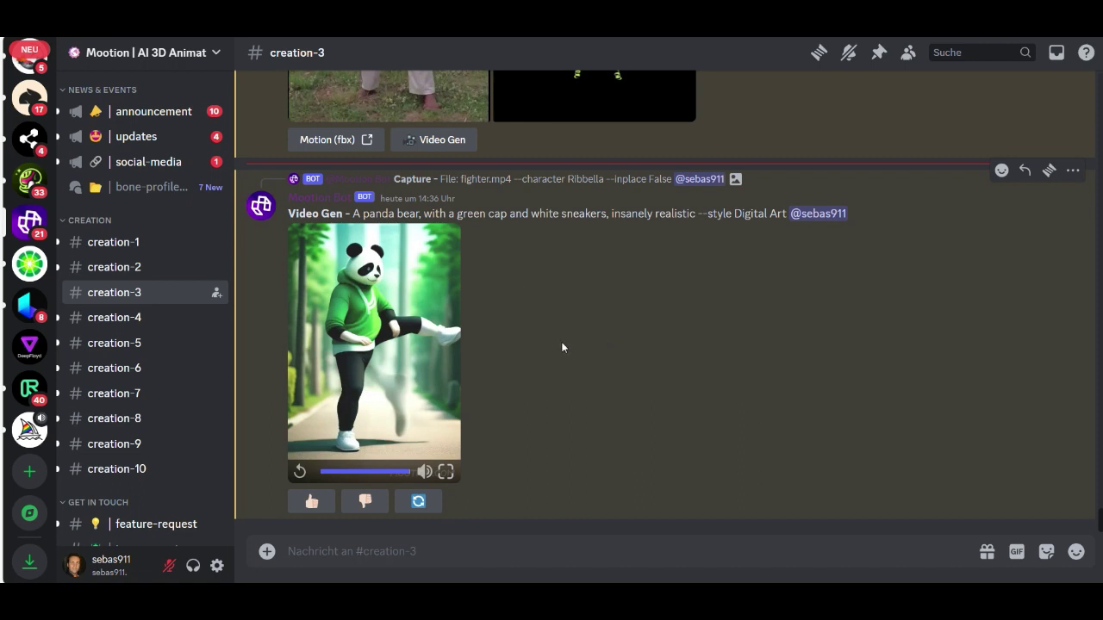
pyautogui.scroll(5, 563, 342)
pyautogui.scroll(-5, 582, 341)
pyautogui.scroll(3, 586, 399)
pyautogui.scroll(-2, 587, 398)
pyautogui.scroll(1, 587, 401)
pyautogui.scroll(3, 620, 403)
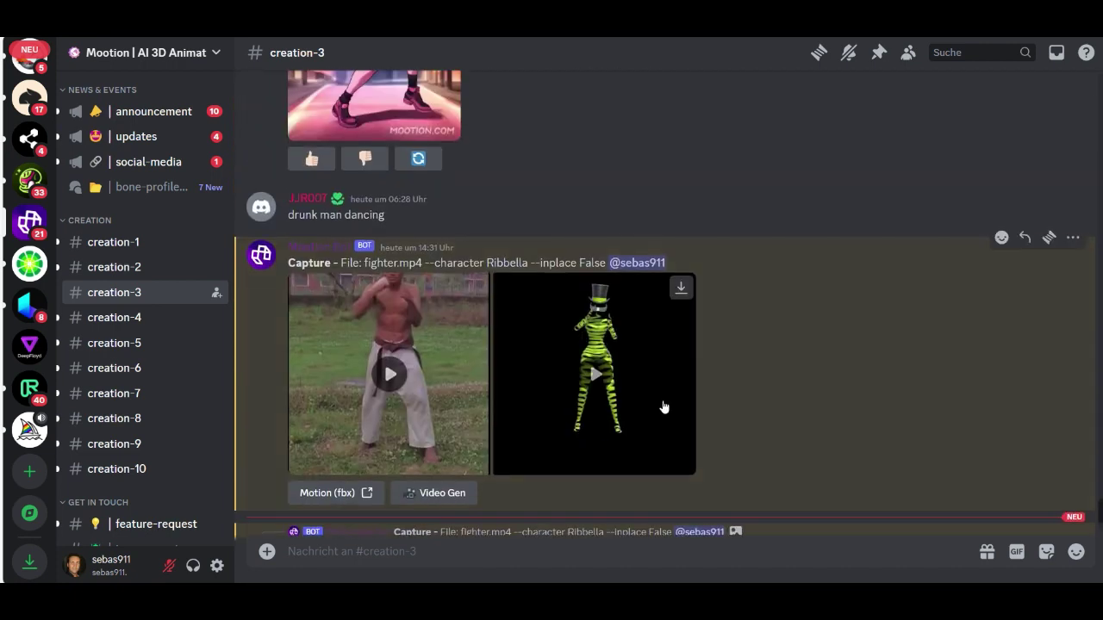
pyautogui.scroll(-2, 662, 396)
pyautogui.scroll(-1, 663, 397)
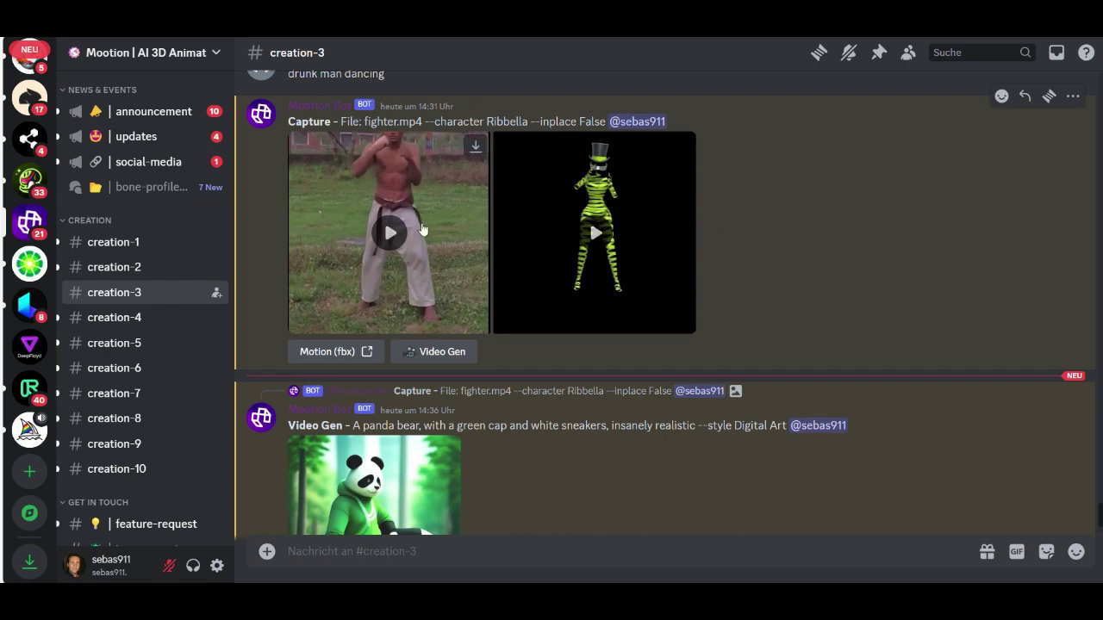
# - Download the fighter capture's FBX motion and open the fighter_ribbella archive from the Downloads folder
pyautogui.click(335, 358)
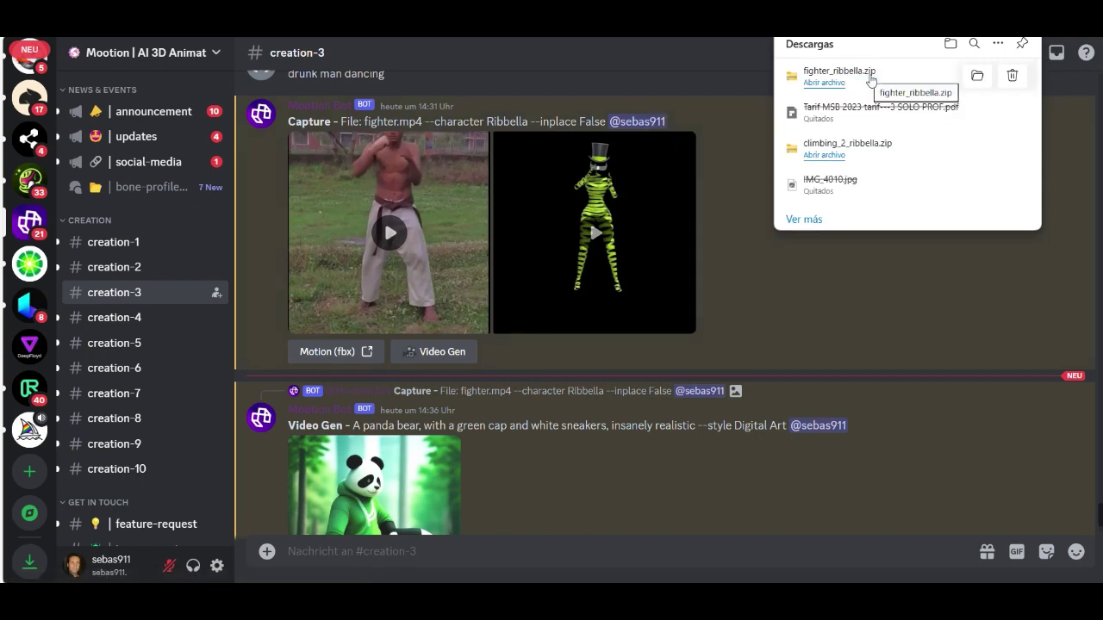
pyautogui.click(974, 76)
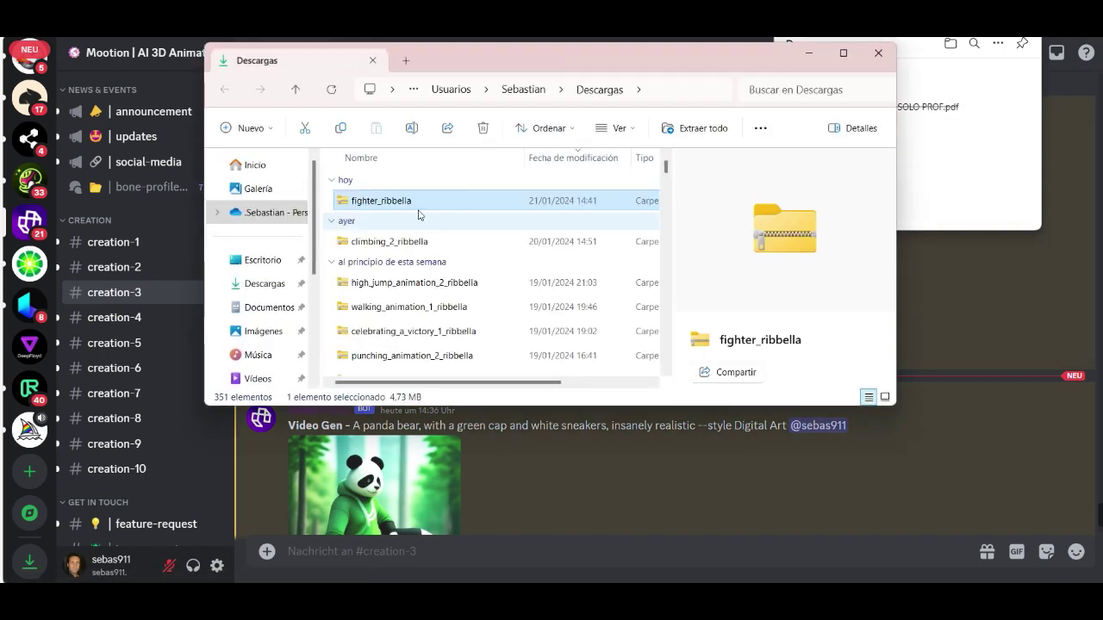
pyautogui.doubleClick(411, 204)
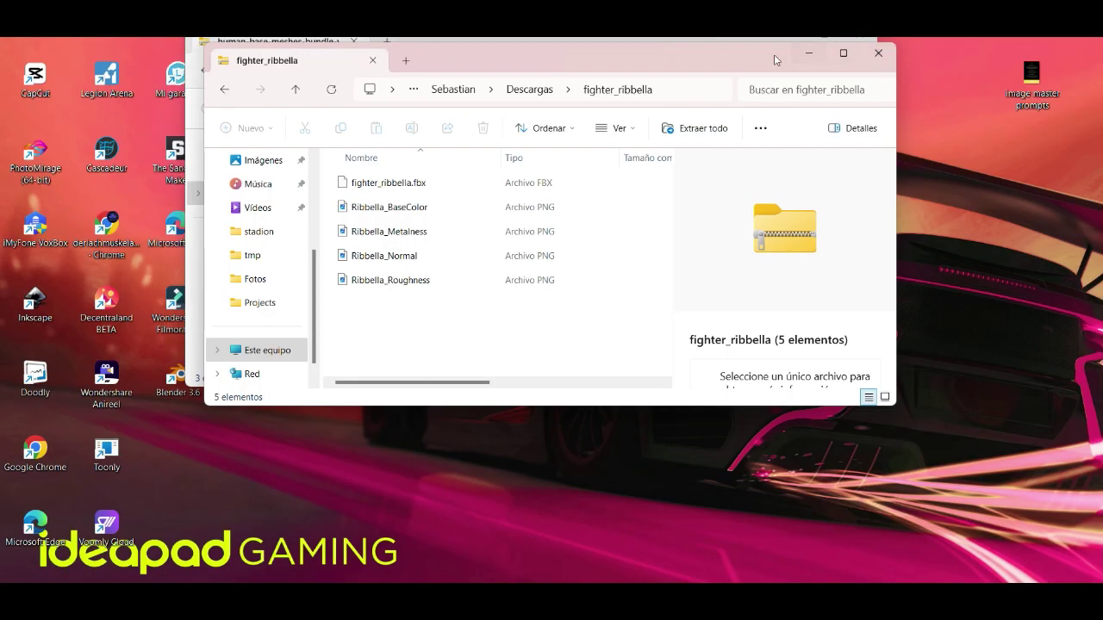
# - Move the archive window clear of the desktop and copy fighter_ribbella.fbx from it onto the desktop
pyautogui.click(742, 56)
pyautogui.moveTo(651, 67); pyautogui.dragTo(628, 77)
pyautogui.click(789, 39)
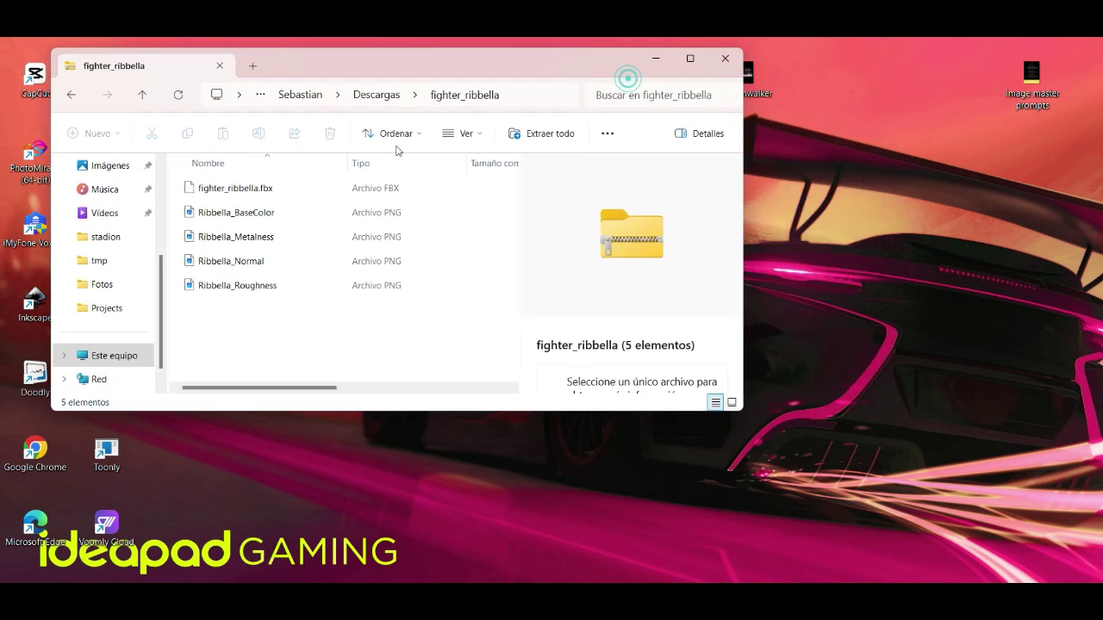
pyautogui.click(266, 188)
pyautogui.moveTo(762, 264); pyautogui.dragTo(921, 266)
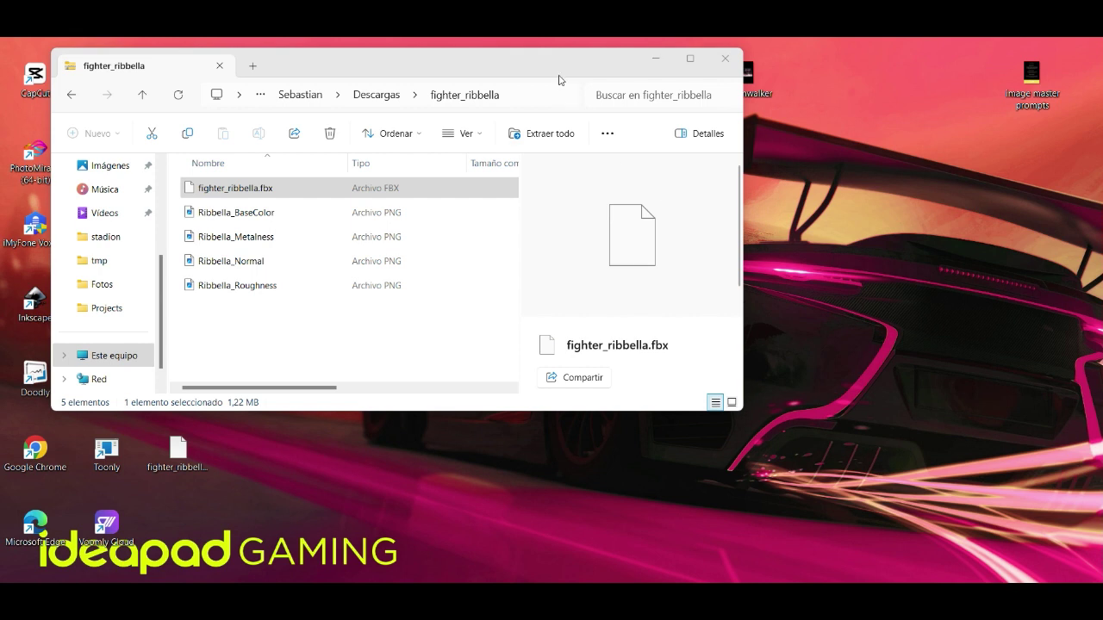
# - Close the fighter_ribbella archive window and place the fighter_ribbella.fbx file below the fighter video on the desktop
pyautogui.moveTo(560, 78); pyautogui.dragTo(631, 74)
pyautogui.click(798, 62)
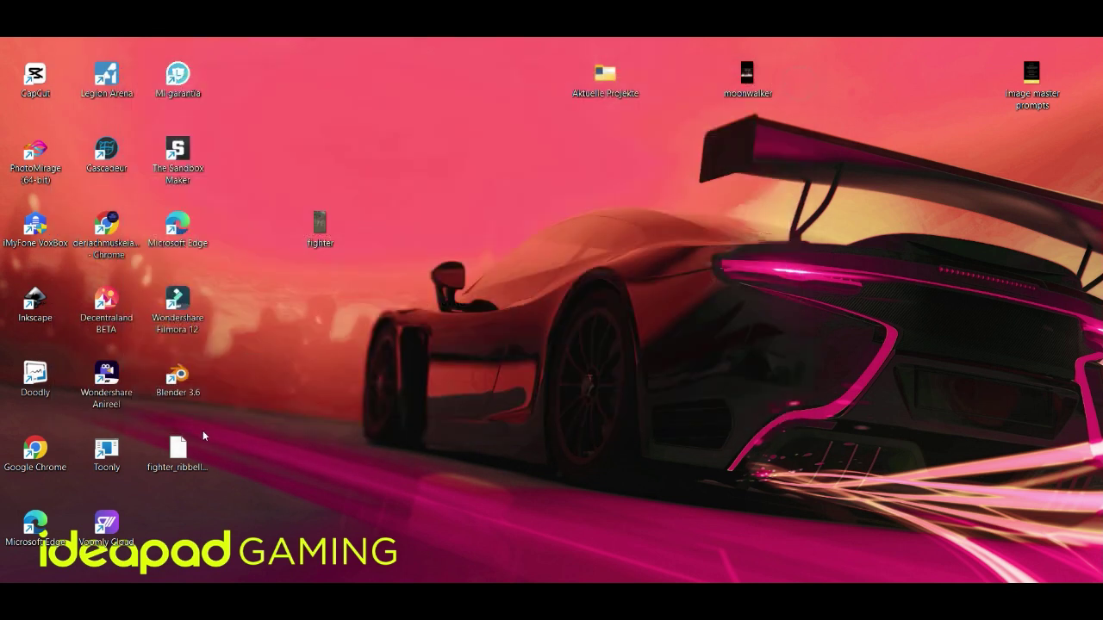
pyautogui.moveTo(177, 449); pyautogui.dragTo(332, 315)
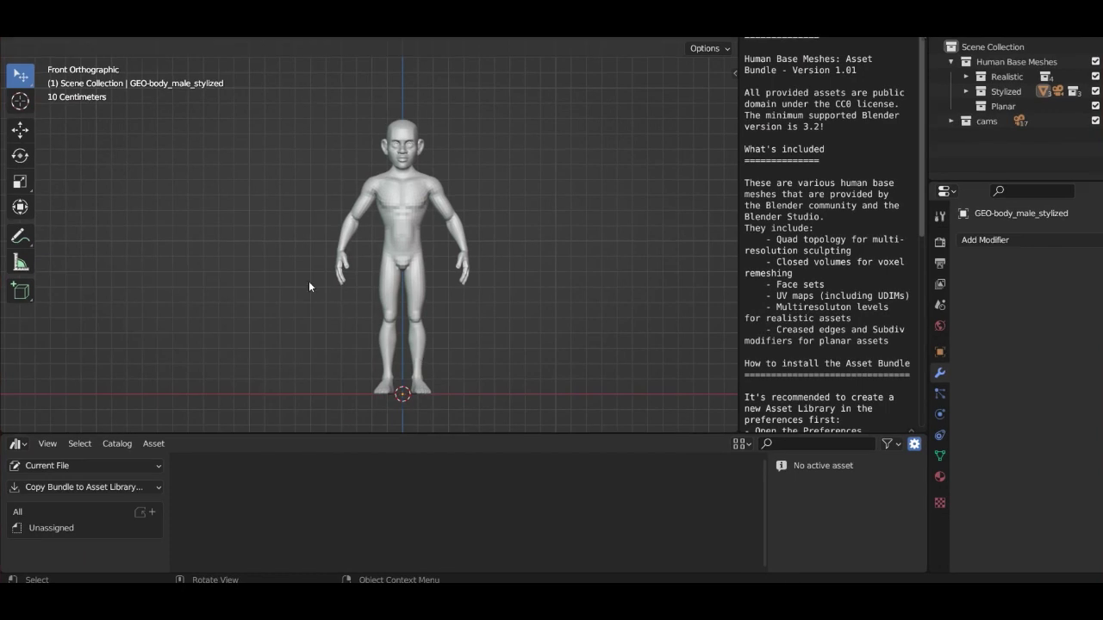
# - Switch to Blender and import fighter_ribbella.fbx from the Desktop folder into the human base mesh scene
pyautogui.click(33, 10)
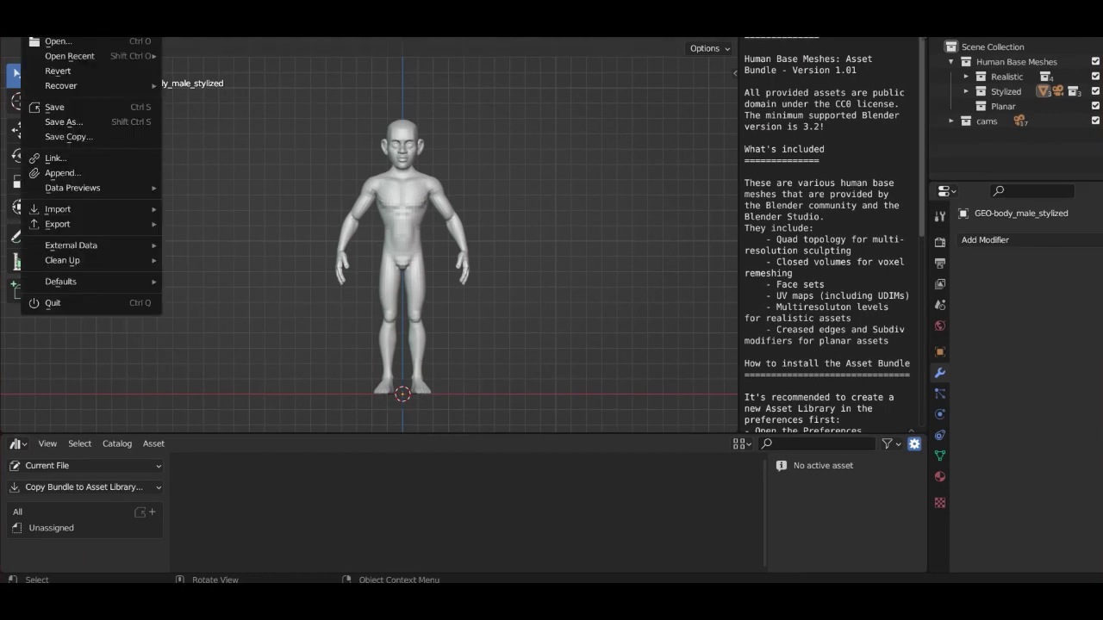
pyautogui.moveTo(116, 209)
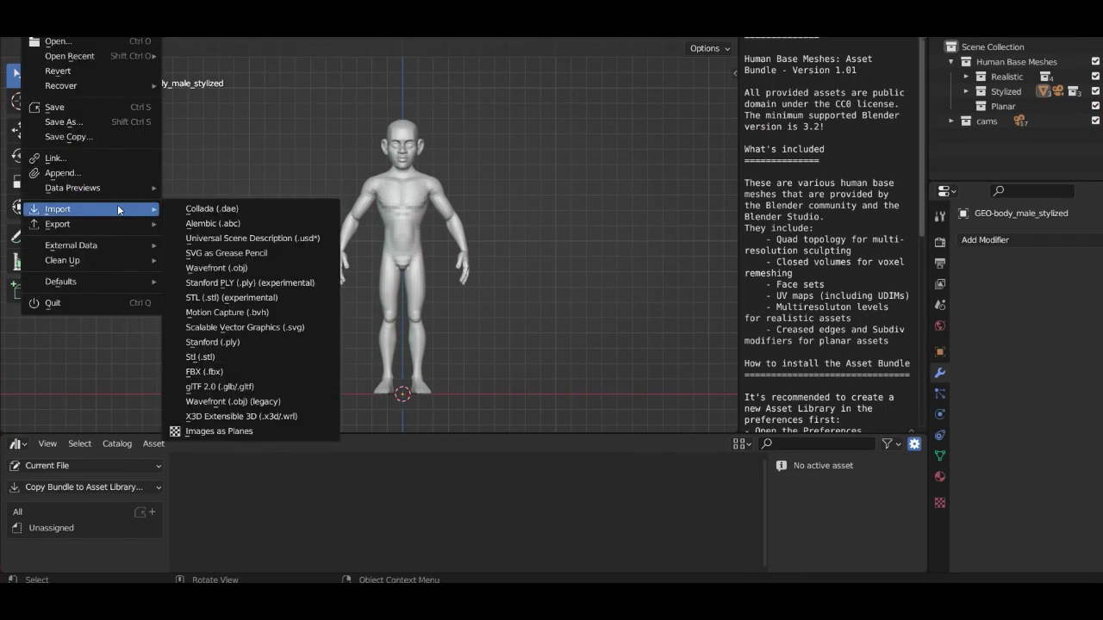
pyautogui.click(223, 374)
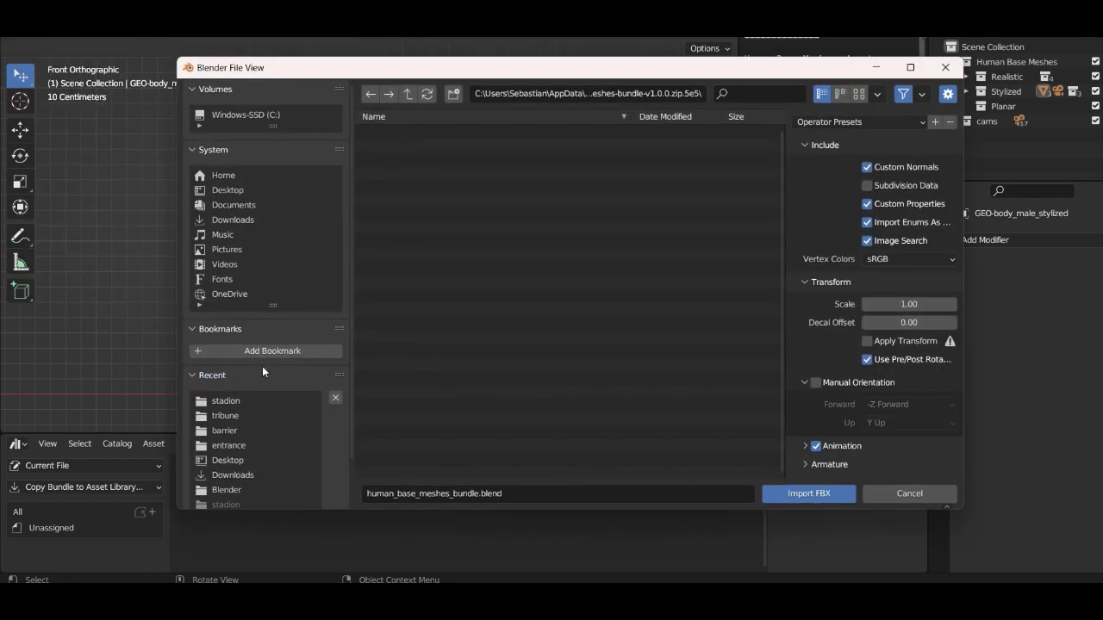
pyautogui.click(235, 190)
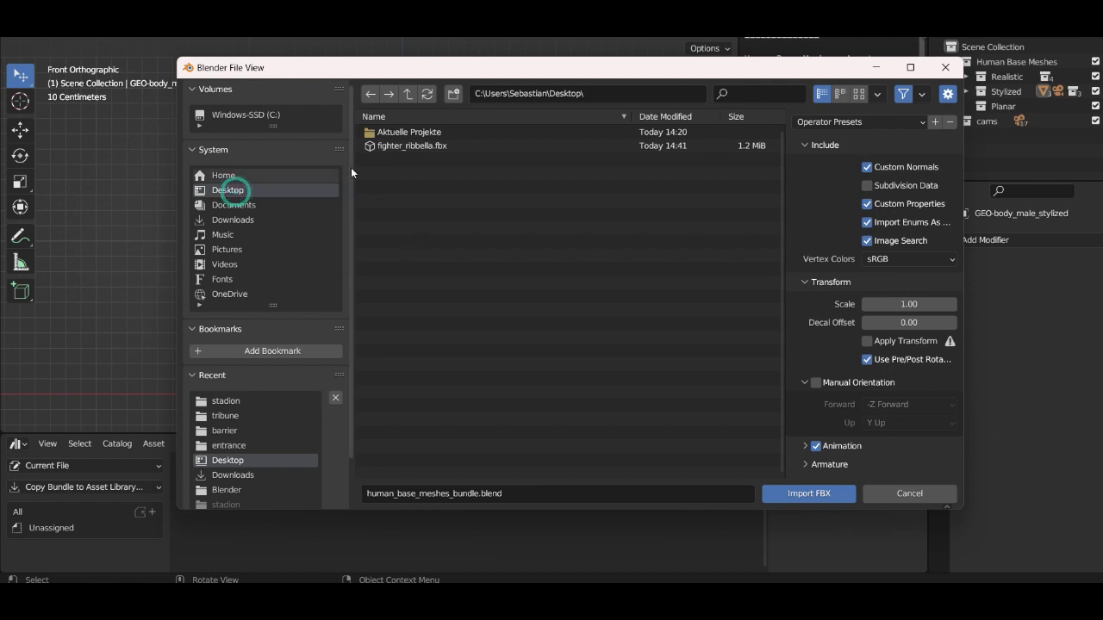
pyautogui.click(407, 147)
pyautogui.click(808, 493)
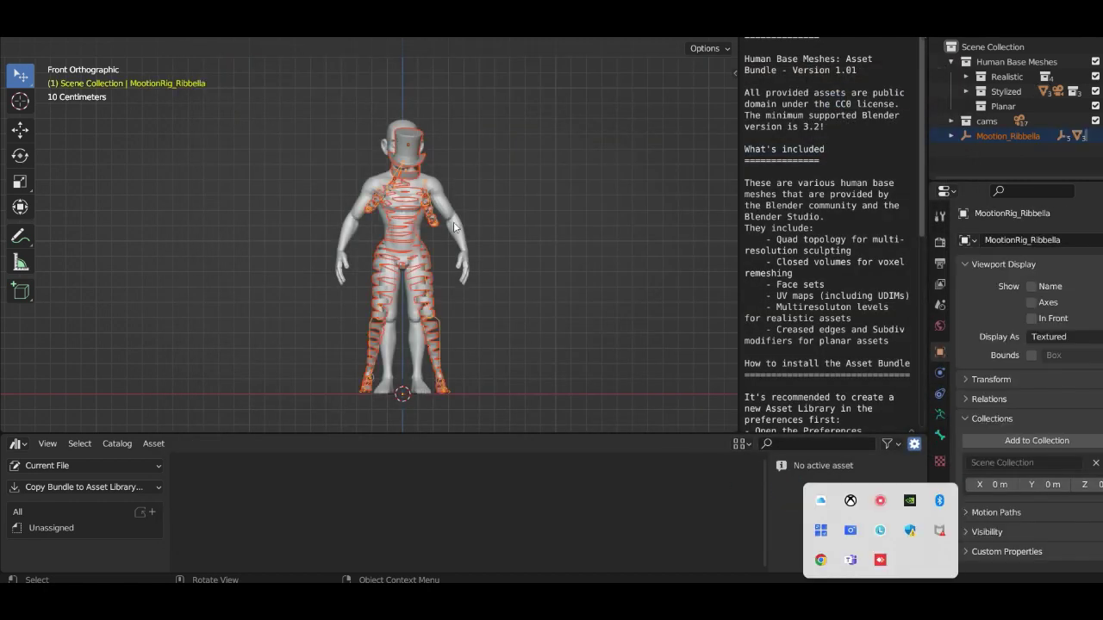
# - Inspect the imported Ribbella character against the stylized male body, and hide the Human Base Meshes collection
pyautogui.scroll(6, 406, 211)
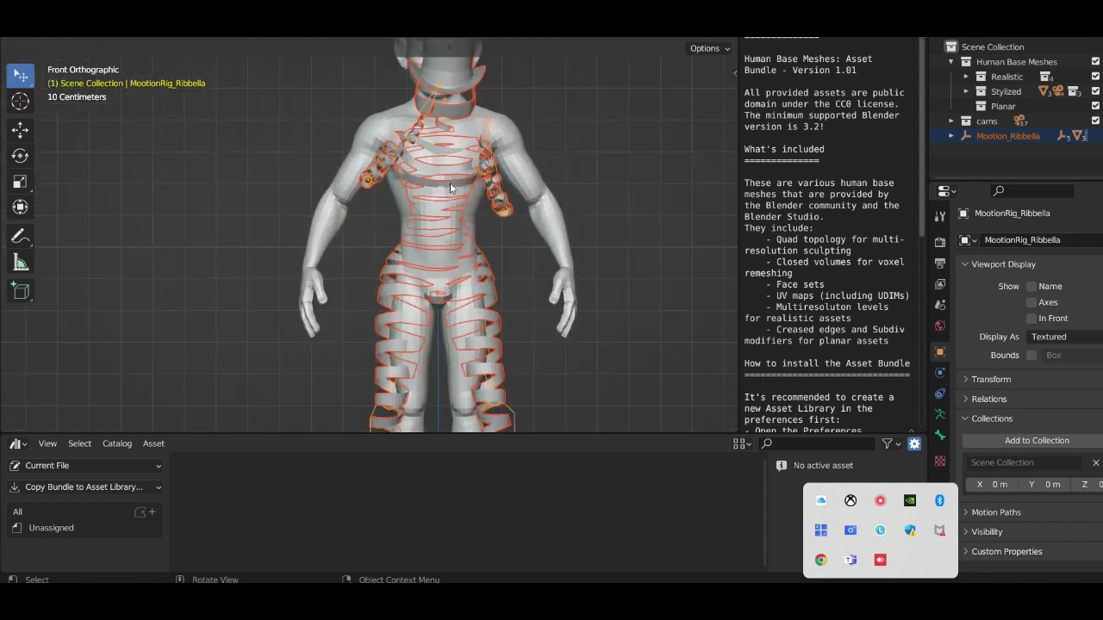
pyautogui.scroll(-5, 452, 188)
pyautogui.moveTo(454, 207); pyautogui.dragTo(395, 185, button='middle')
pyautogui.press('KP_1')
pyautogui.scroll(2, 401, 189)
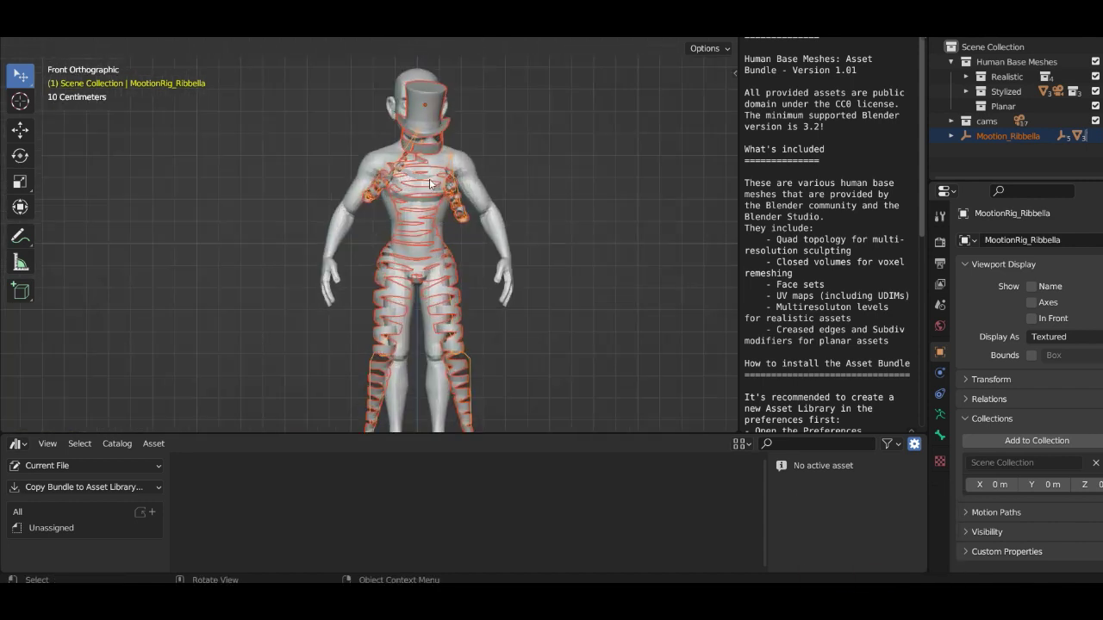
pyautogui.click(482, 149)
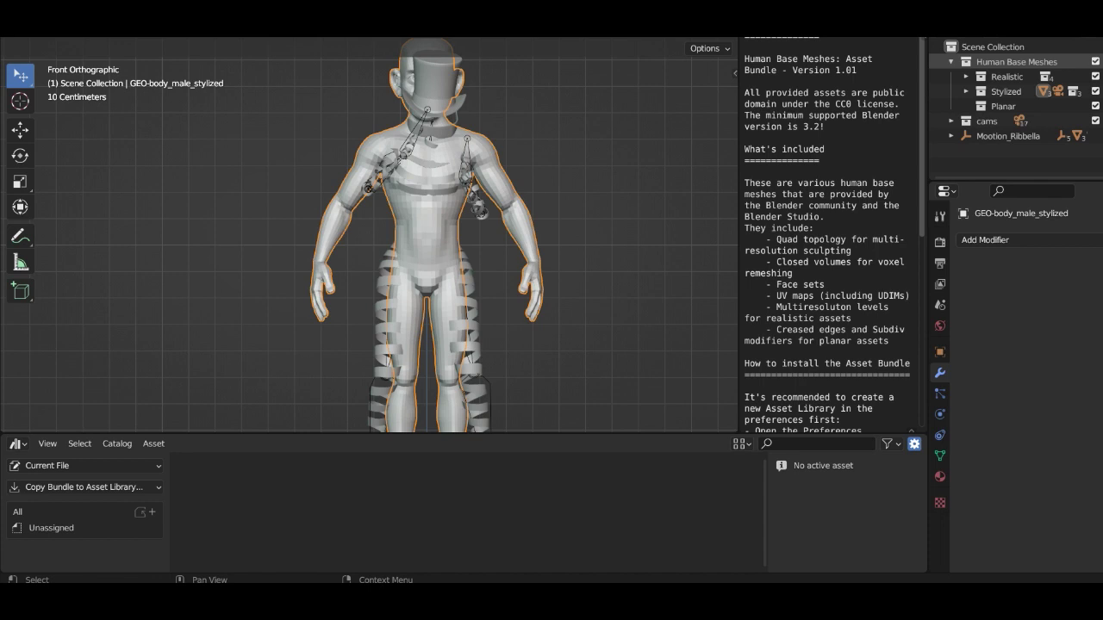
pyautogui.press('h')
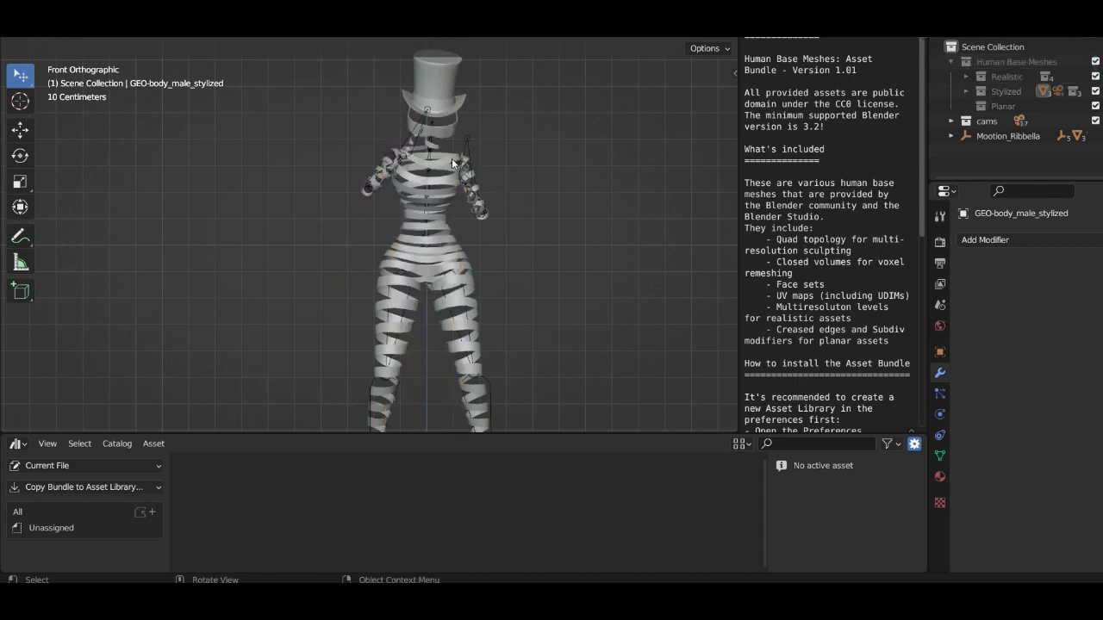
# - Delete the striped Ribbella_Body mesh from the imported character
pyautogui.click(452, 163)
pyautogui.scroll(-3, 434, 179)
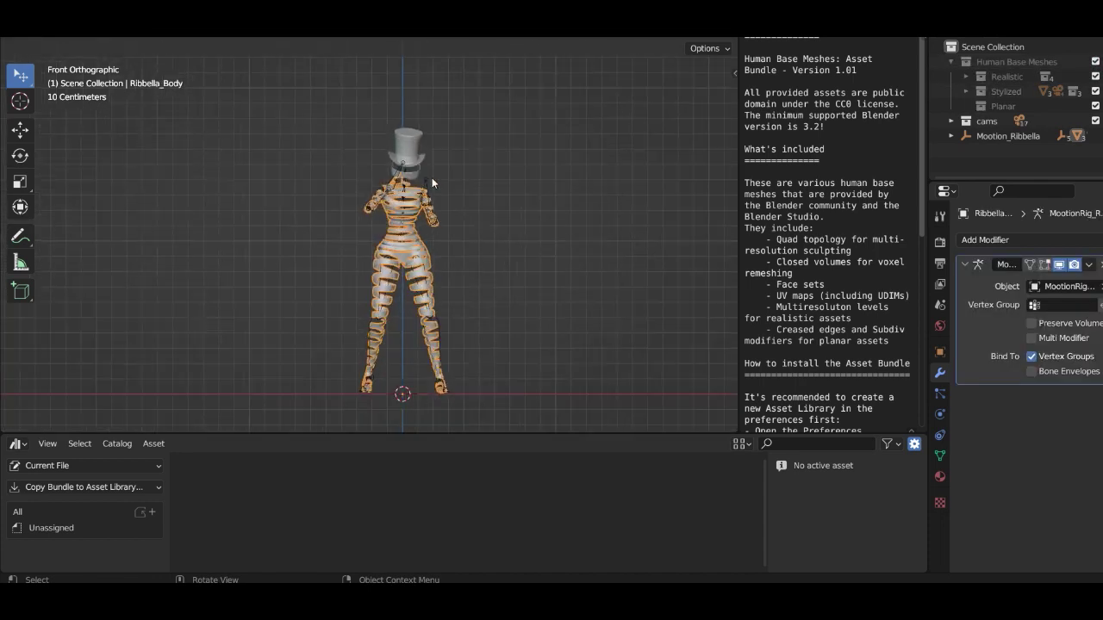
pyautogui.scroll(5, 432, 178)
pyautogui.scroll(-4, 469, 140)
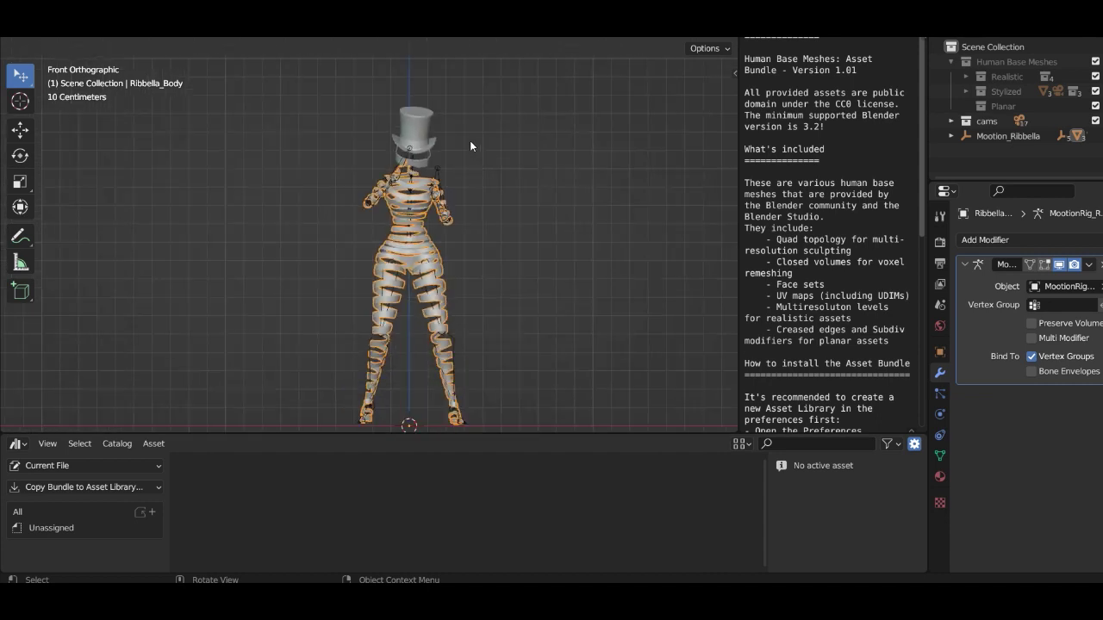
pyautogui.scroll(4, 469, 145)
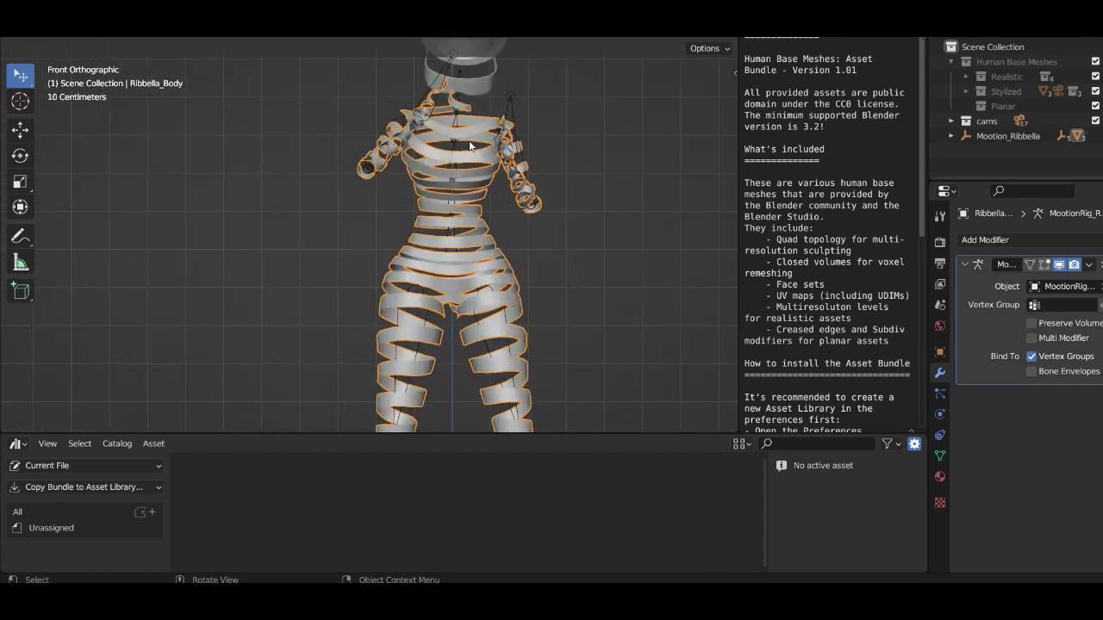
pyautogui.press('x')
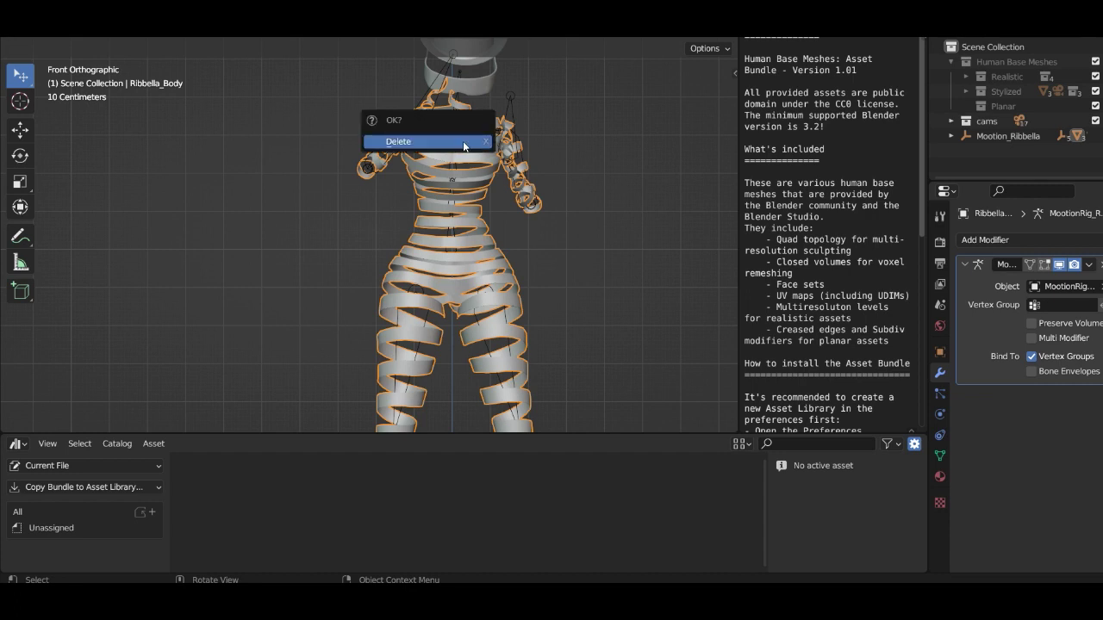
pyautogui.click(469, 142)
# - Delete the Ribbella_Glasses and Ribbella_Hat meshes, leaving only the armature of the imported character
pyautogui.click(472, 103)
pyautogui.press('x')
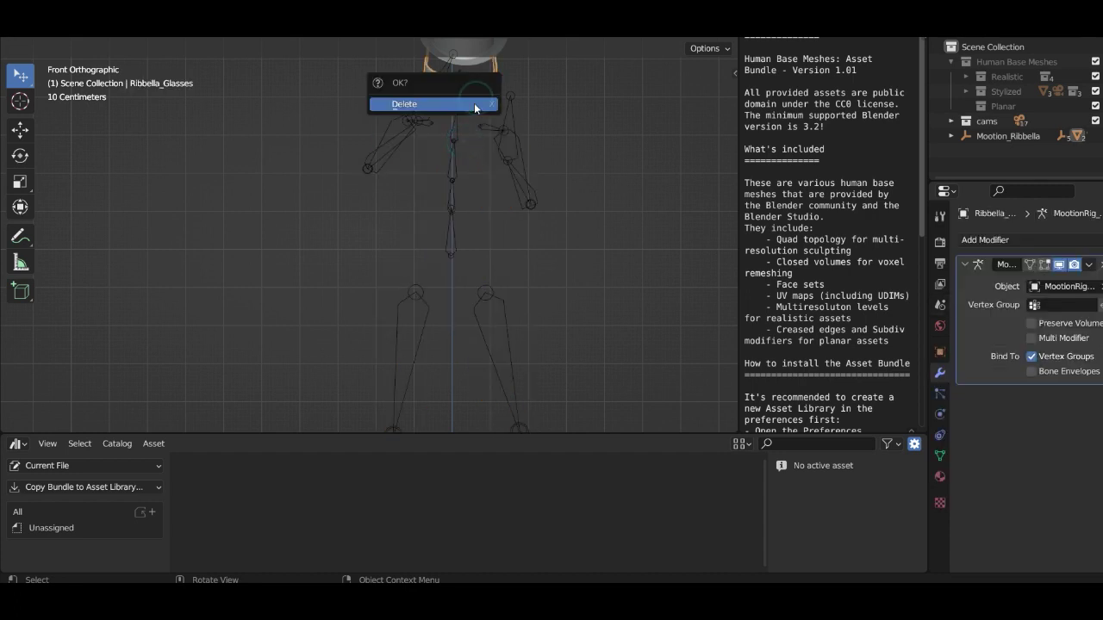
pyautogui.click(462, 104)
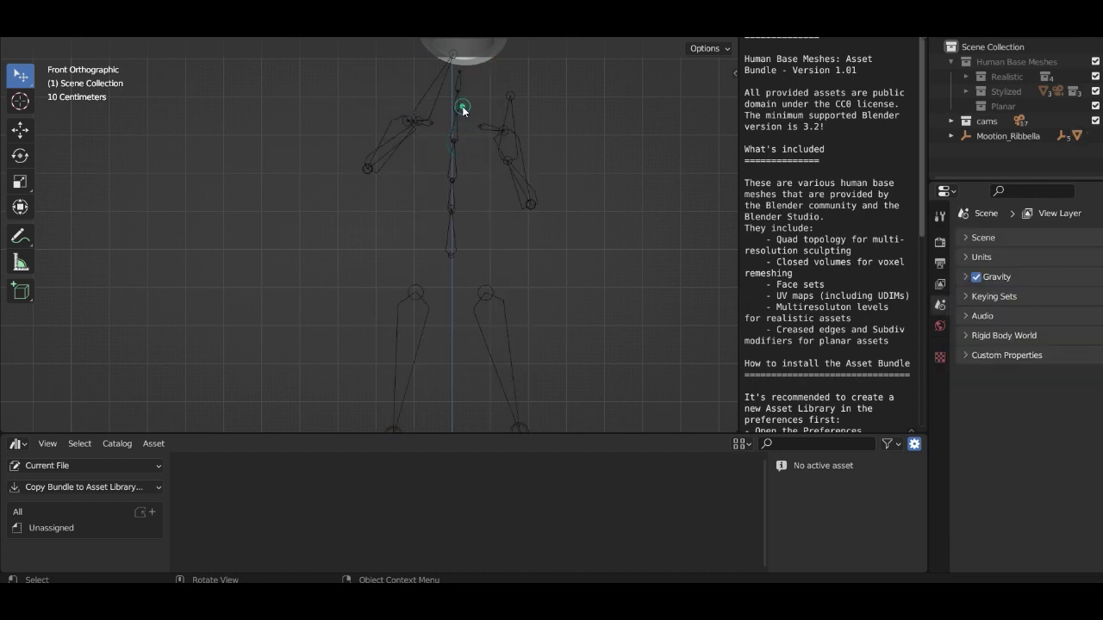
pyautogui.click(474, 60)
pyautogui.scroll(-2, 474, 62)
pyautogui.press('x')
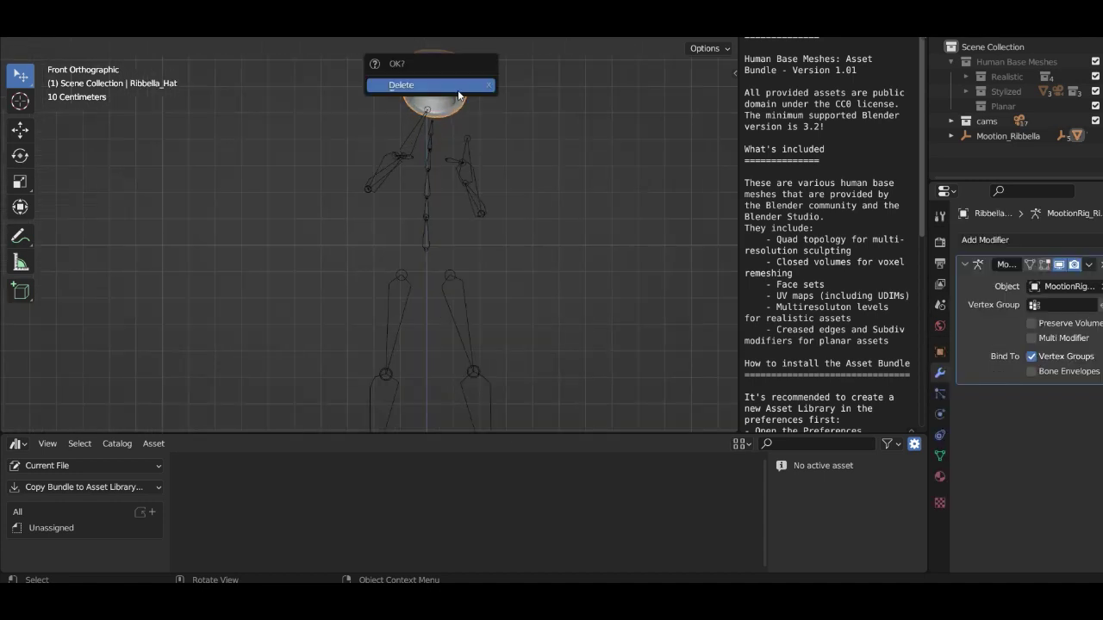
pyautogui.click(448, 86)
# - Select the MootionRig_Ribbella armature and change the Asset Browser area to a Dope Sheet
pyautogui.scroll(2, 470, 133)
pyautogui.click(490, 136)
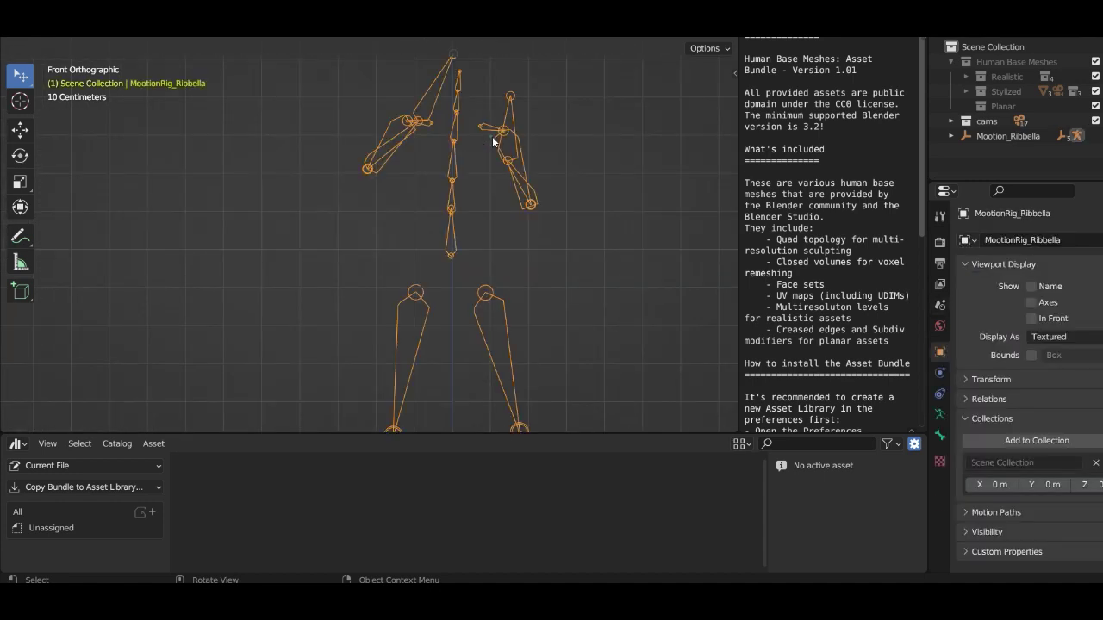
pyautogui.click(15, 444)
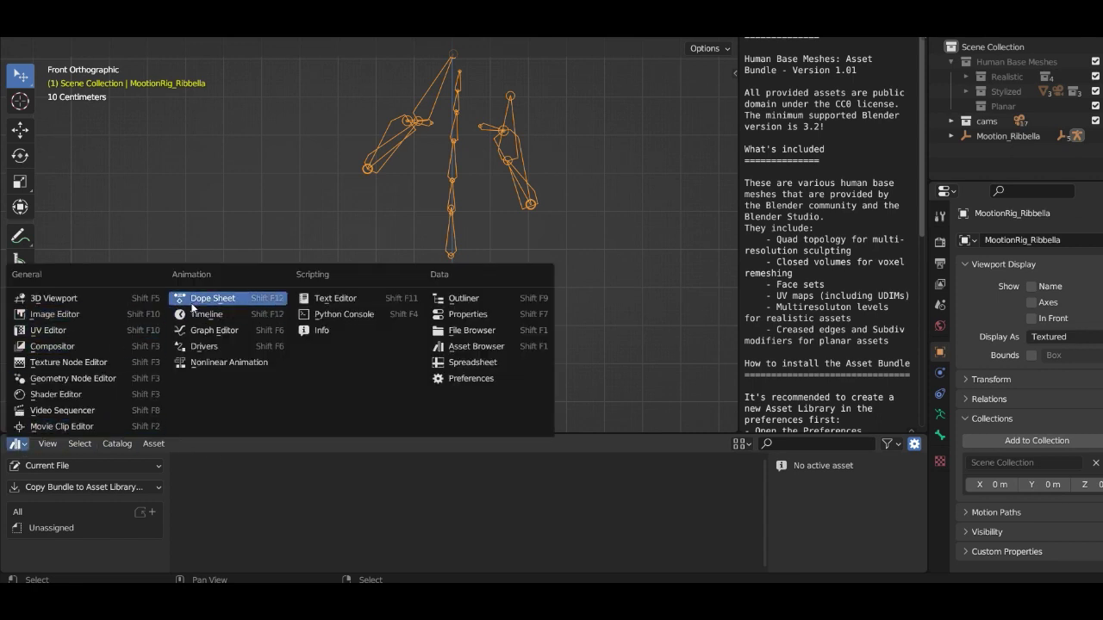
pyautogui.click(193, 302)
# - Scrub the rig's animation to frame 144 and back to frame 0 to check its motion
pyautogui.moveTo(172, 464); pyautogui.dragTo(590, 482)
pyautogui.scroll(1, 484, 341)
pyautogui.scroll(1, 490, 320)
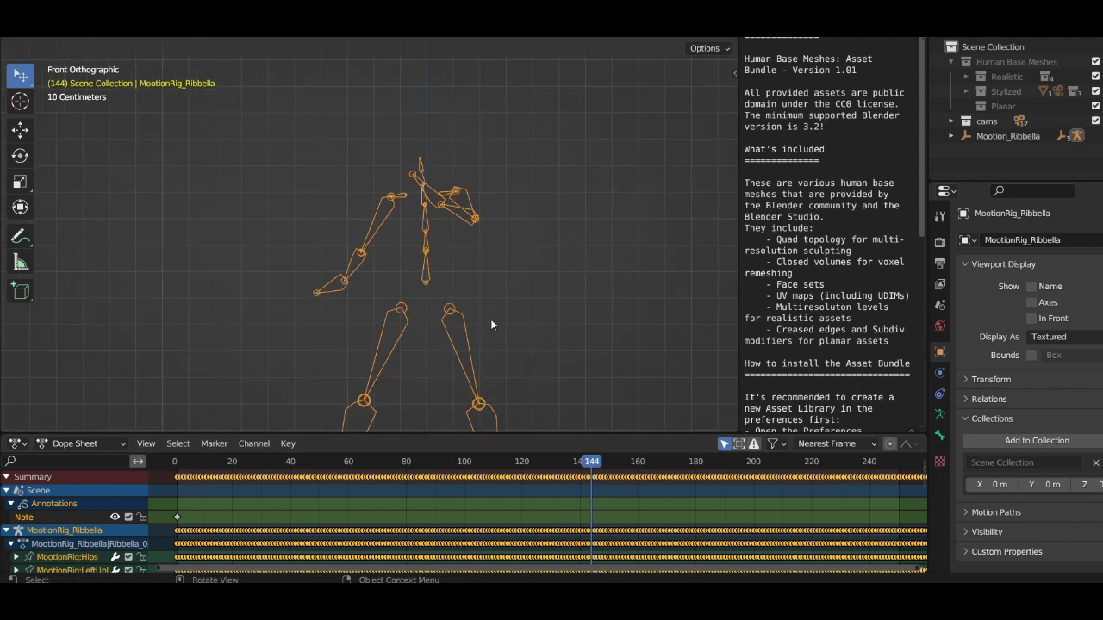
pyautogui.scroll(-3, 491, 324)
pyautogui.scroll(-3, 491, 327)
pyautogui.moveTo(583, 461); pyautogui.dragTo(155, 496)
# - Change the Dope Sheet area to a Timeline, play the rig's animation, and return to frame 0
pyautogui.click(16, 444)
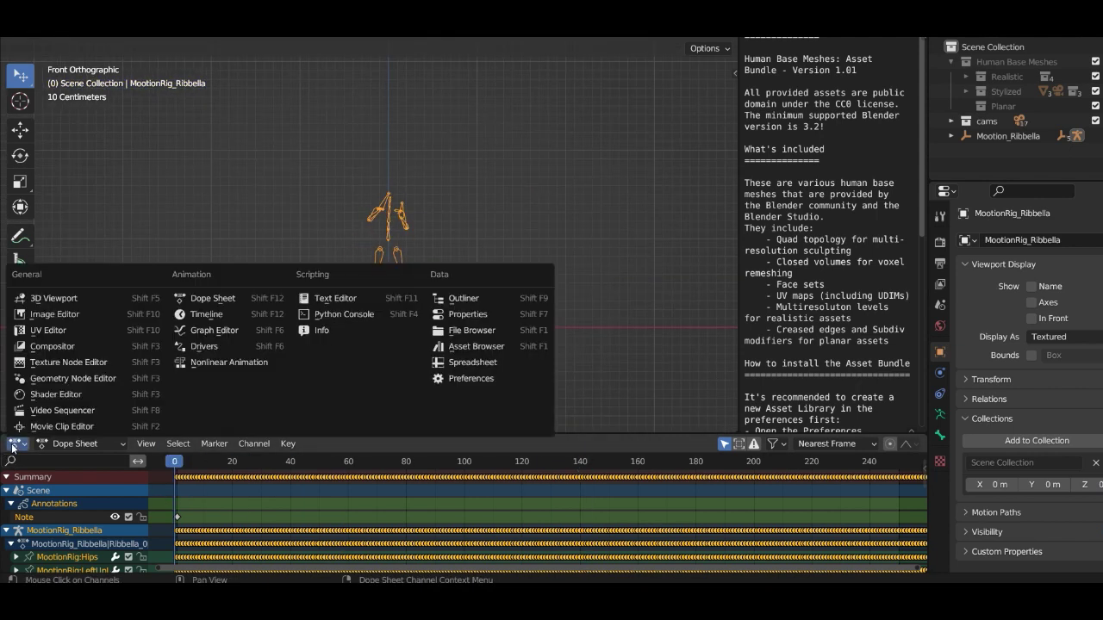
pyautogui.click(213, 317)
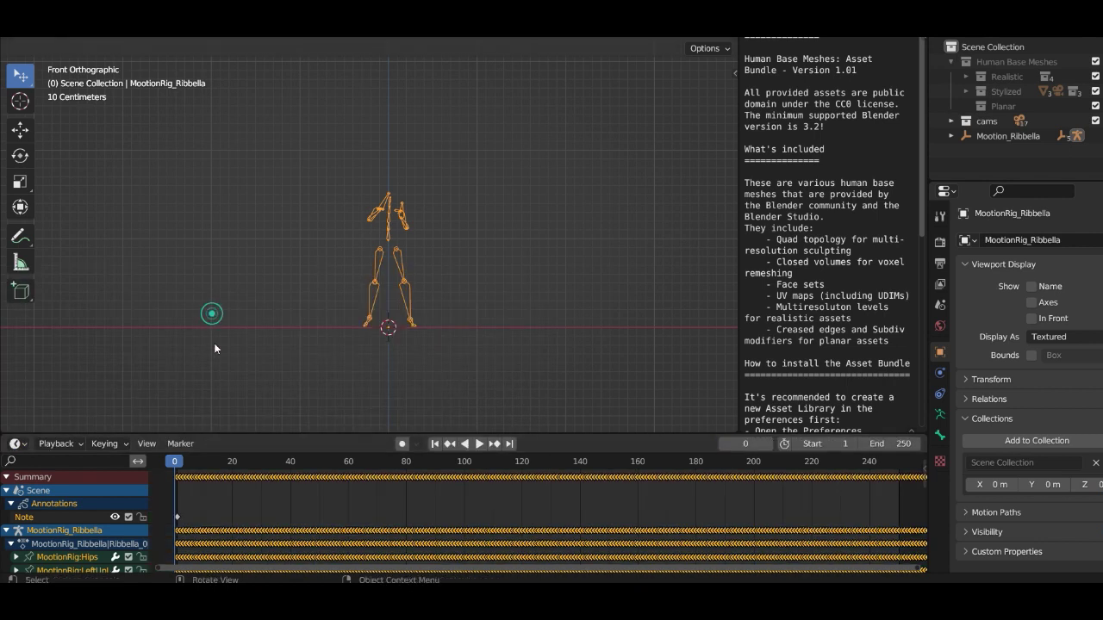
pyautogui.click(476, 444)
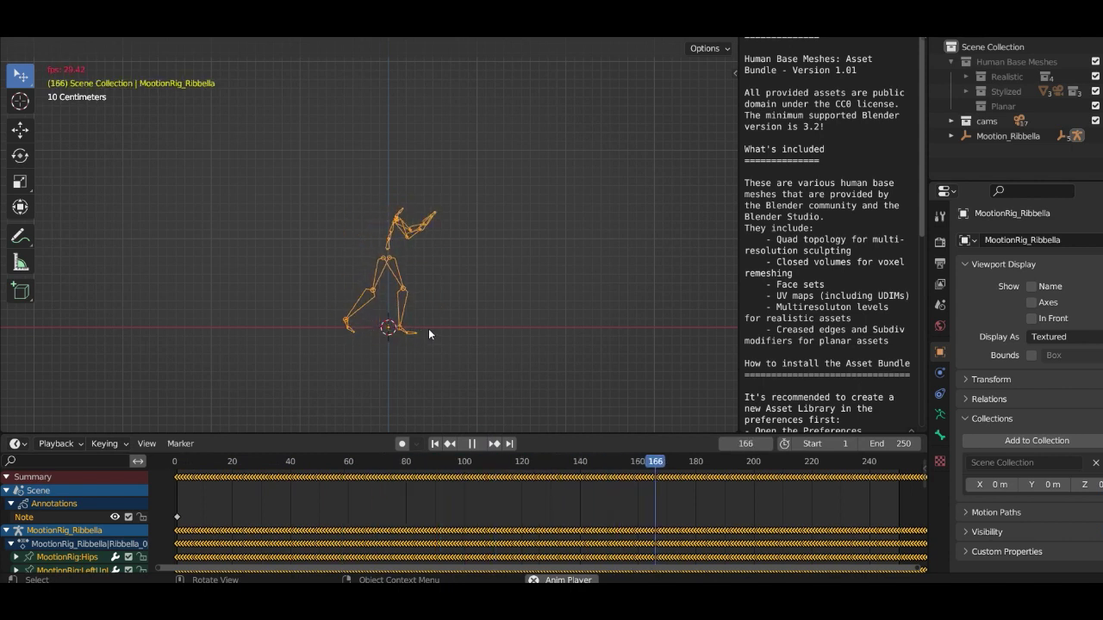
pyautogui.click(471, 444)
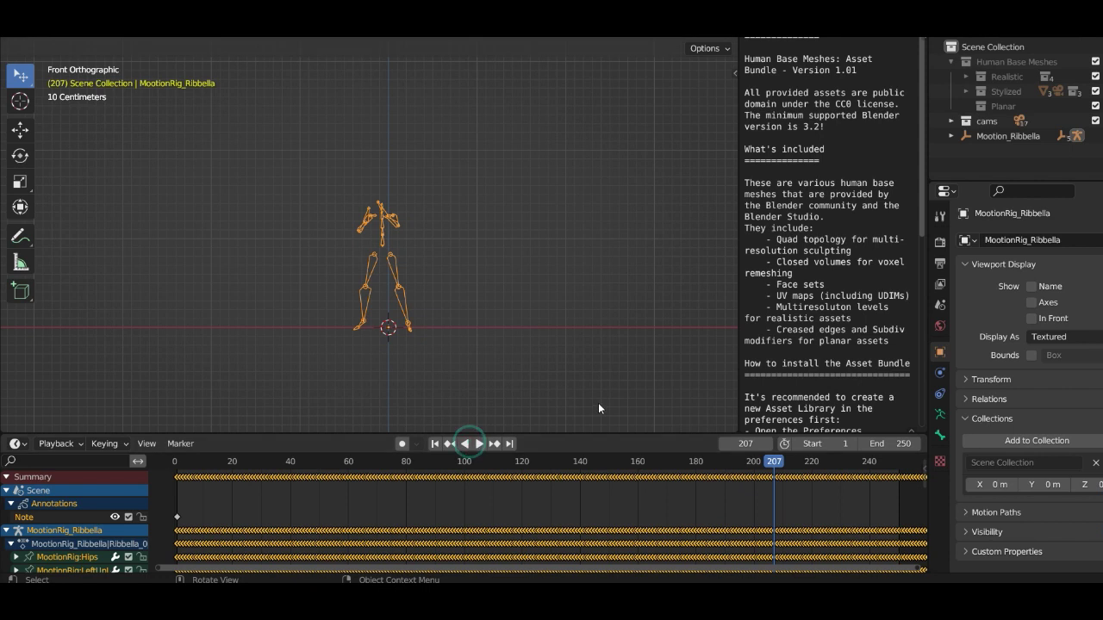
pyautogui.moveTo(785, 471); pyautogui.dragTo(170, 462)
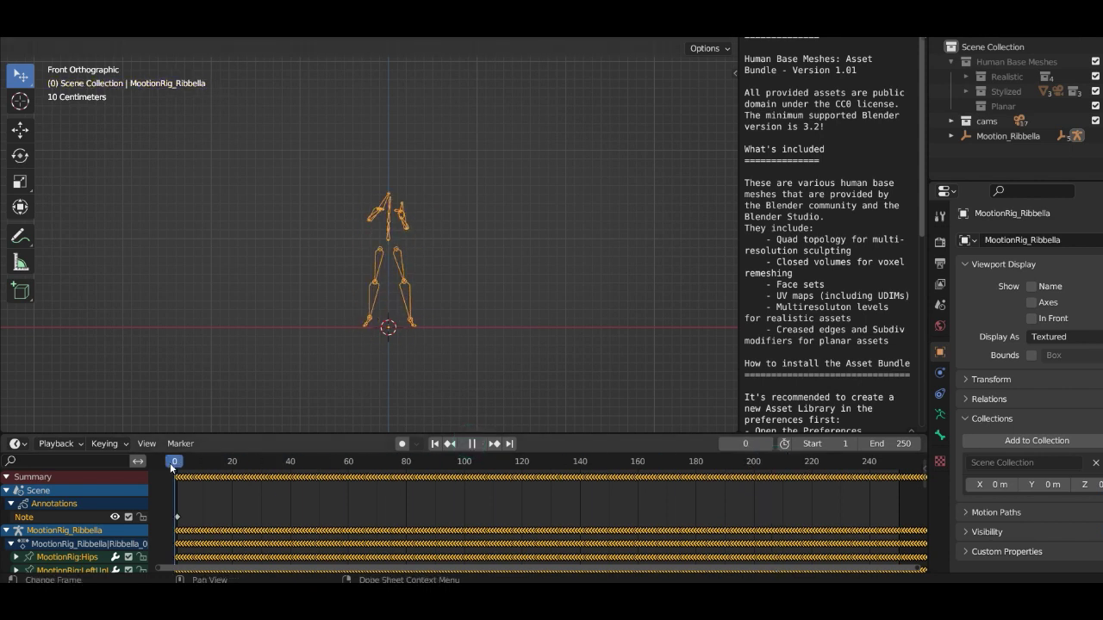
# - Put the armature into Edit Mode to show its T-pose and select the LeftHand bone
pyautogui.scroll(3, 401, 242)
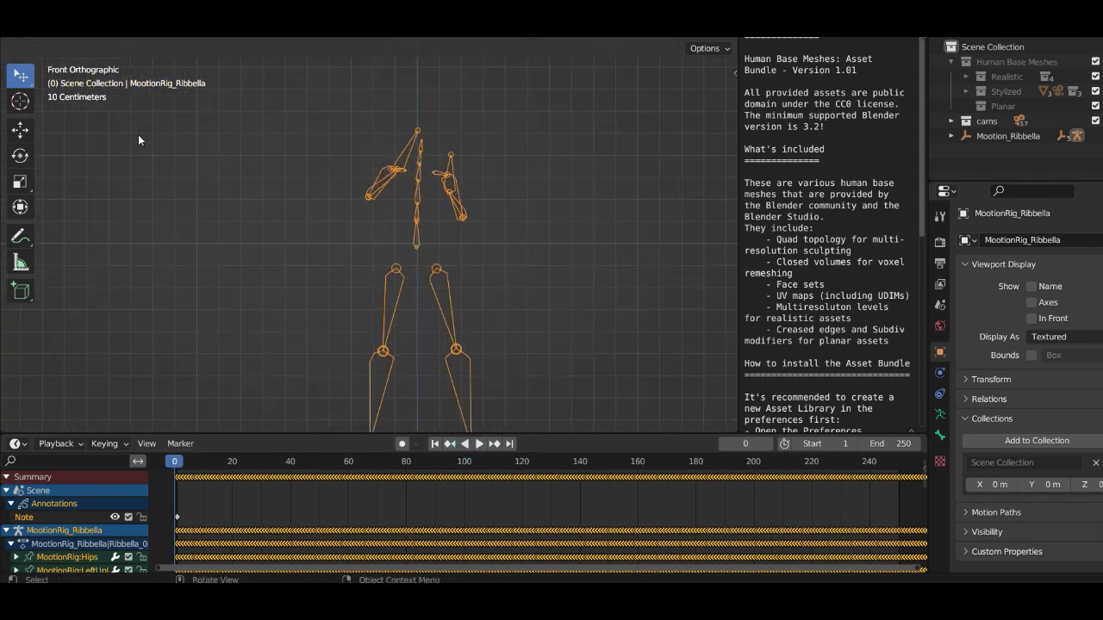
pyautogui.click(87, 38)
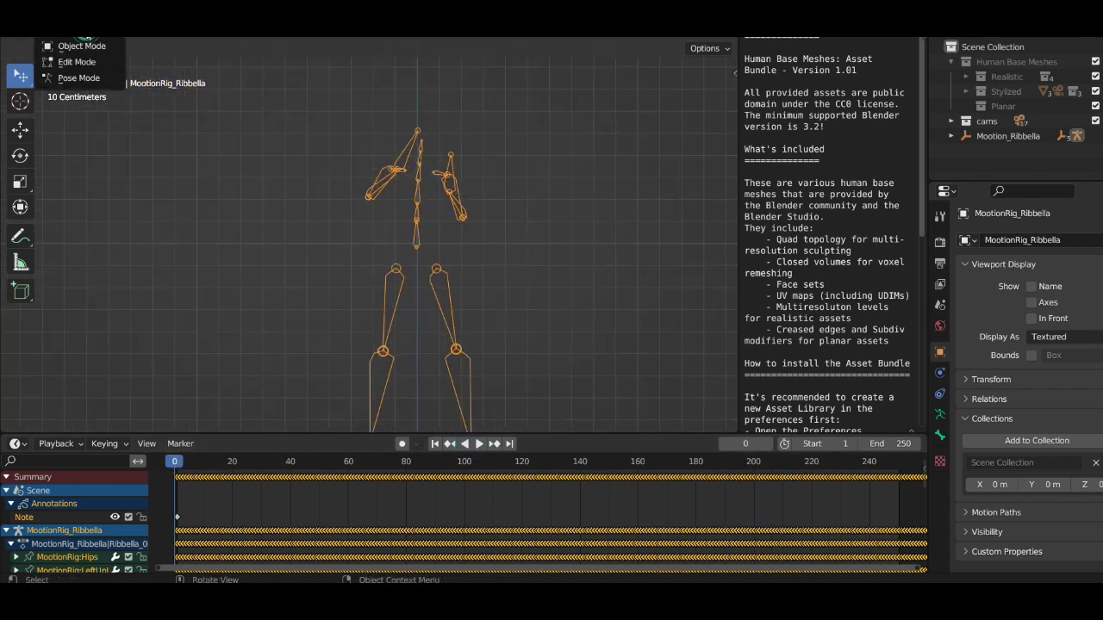
pyautogui.click(77, 62)
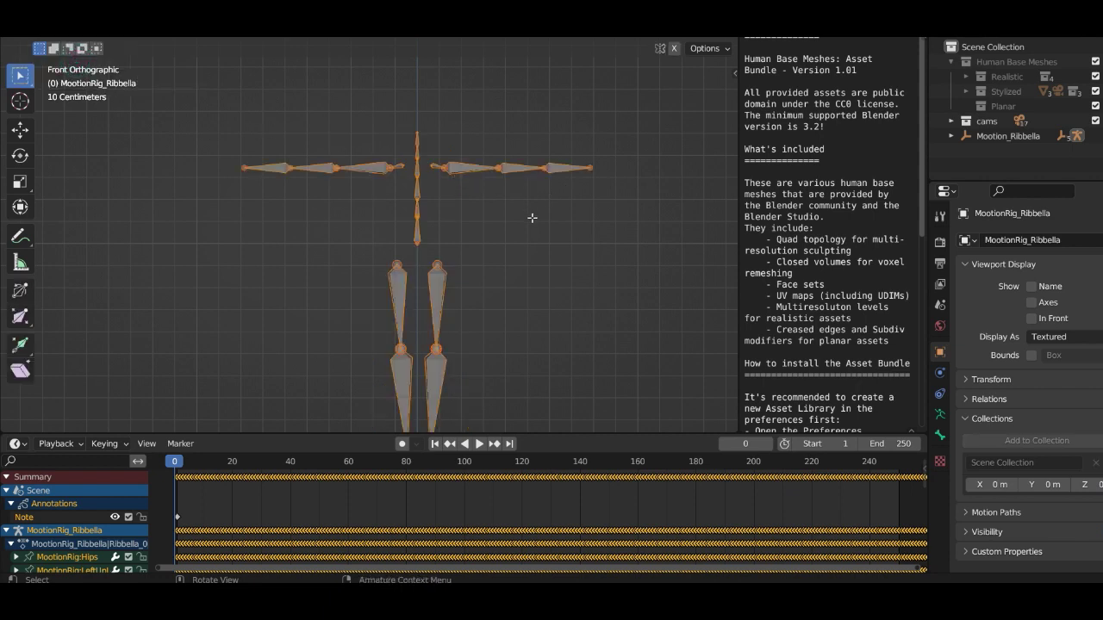
pyautogui.scroll(2, 531, 218)
pyautogui.scroll(-4, 531, 218)
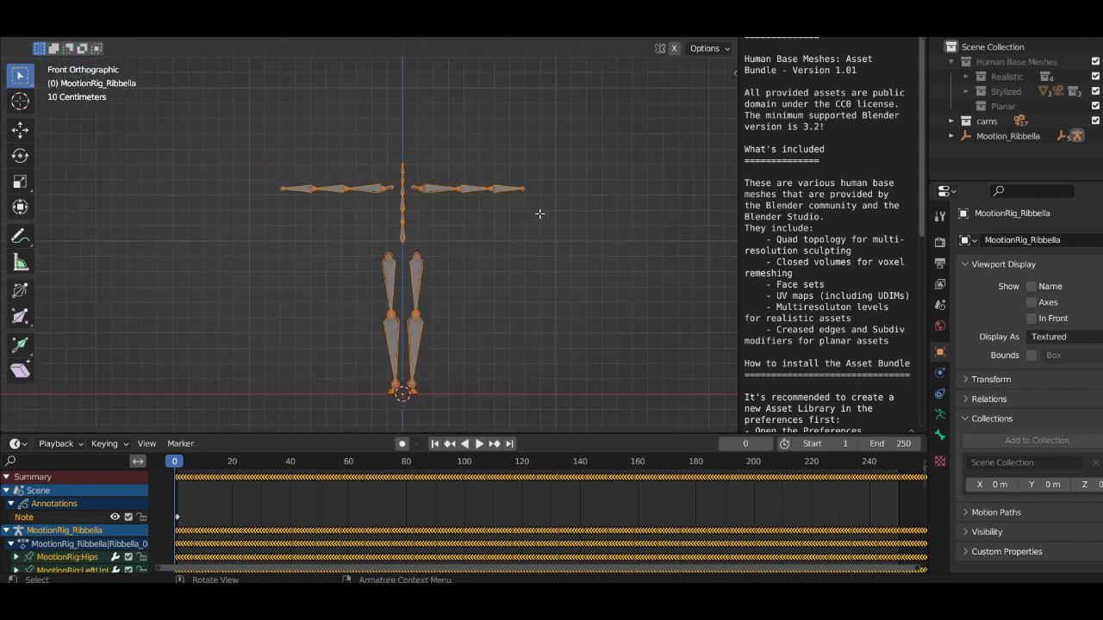
pyautogui.scroll(4, 539, 215)
pyautogui.click(648, 136)
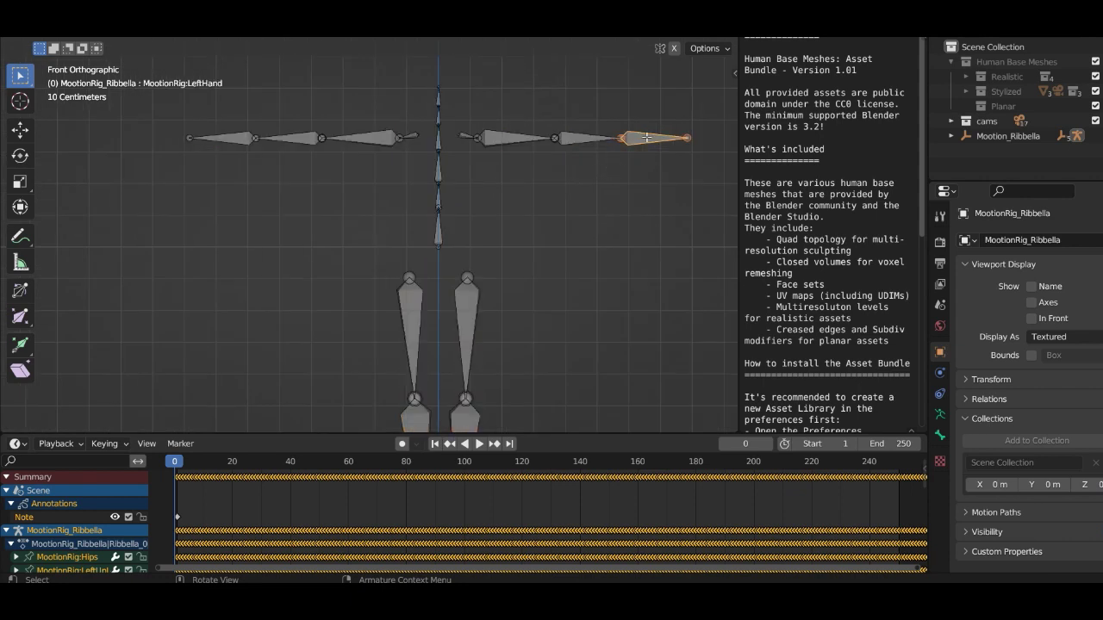
pyautogui.click(646, 137)
pyautogui.scroll(-3, 566, 121)
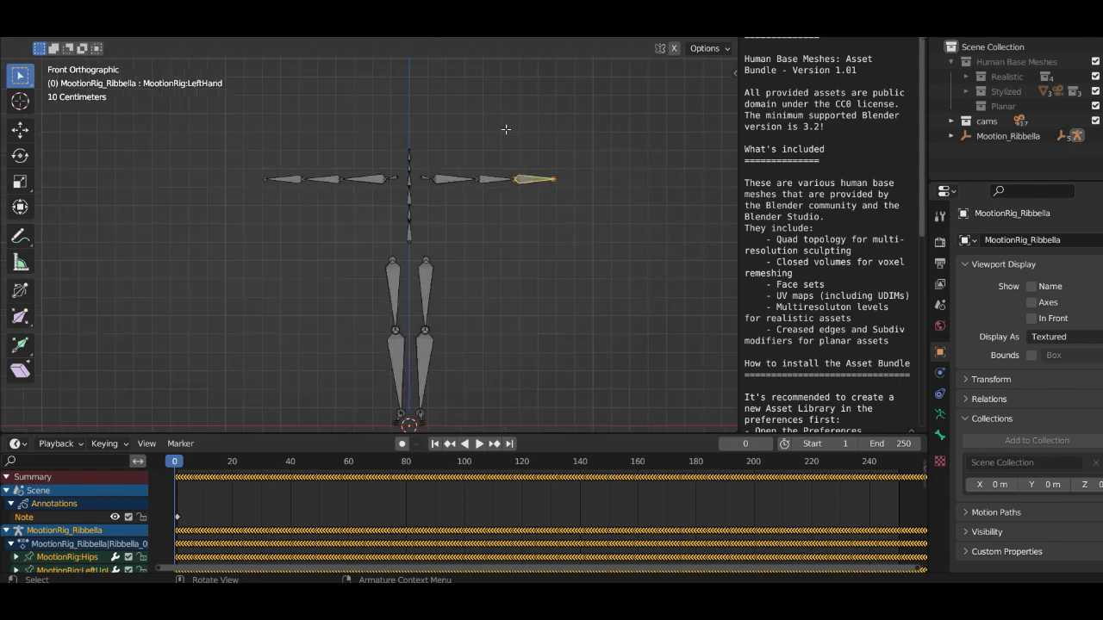
# - Show the Human Base Meshes collection again and compare the male body with the T-posed armature
pyautogui.click(1101, 61)
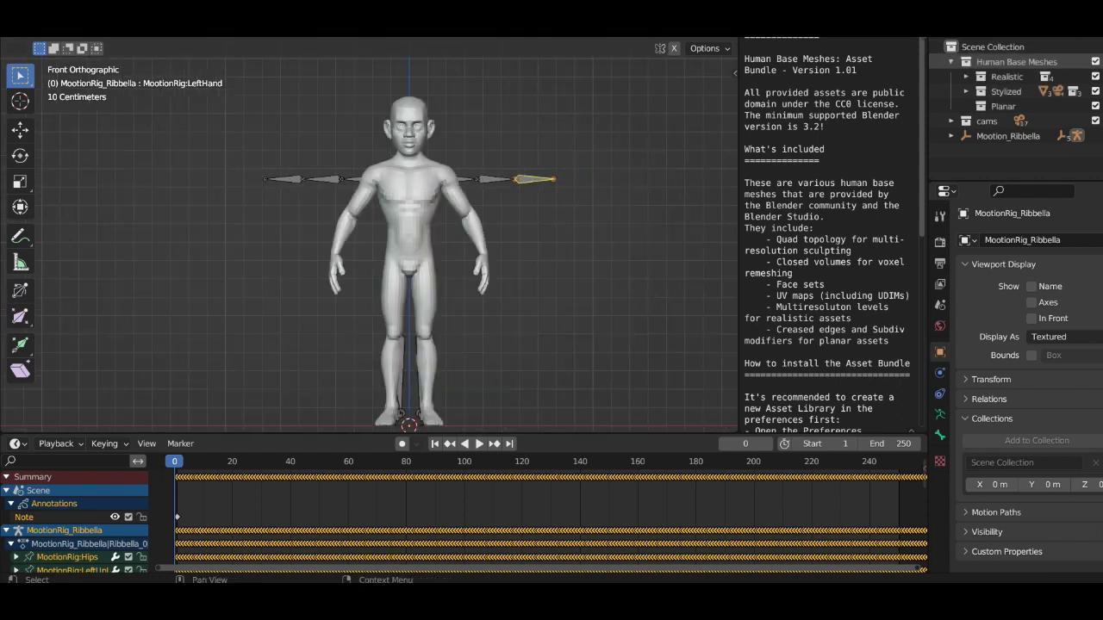
pyautogui.scroll(3, 469, 169)
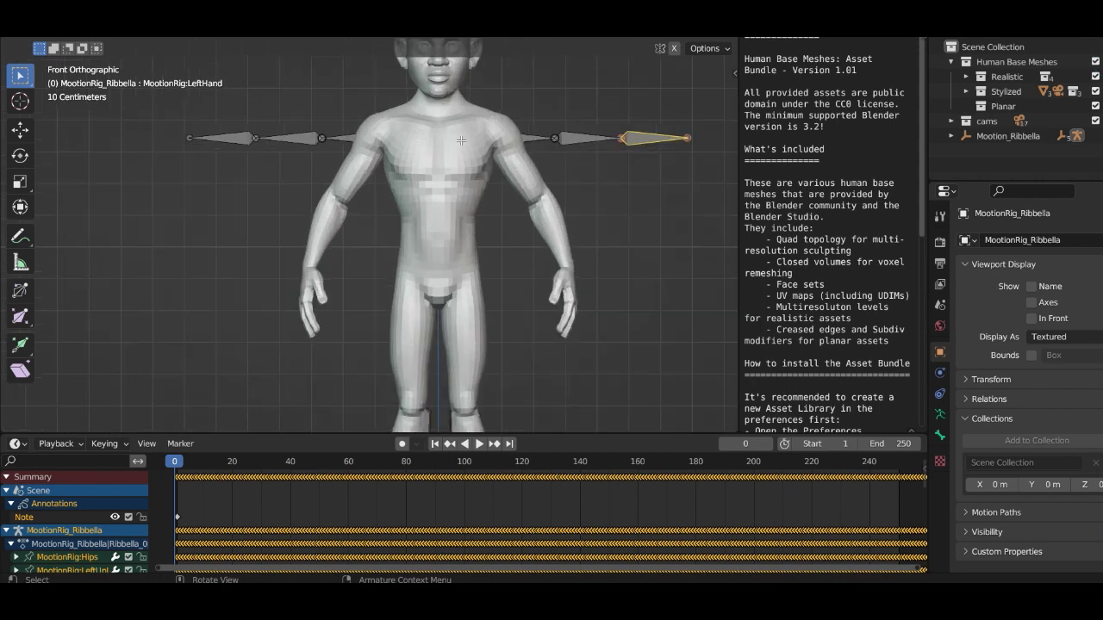
pyautogui.scroll(-3, 454, 133)
pyautogui.scroll(2, 500, 148)
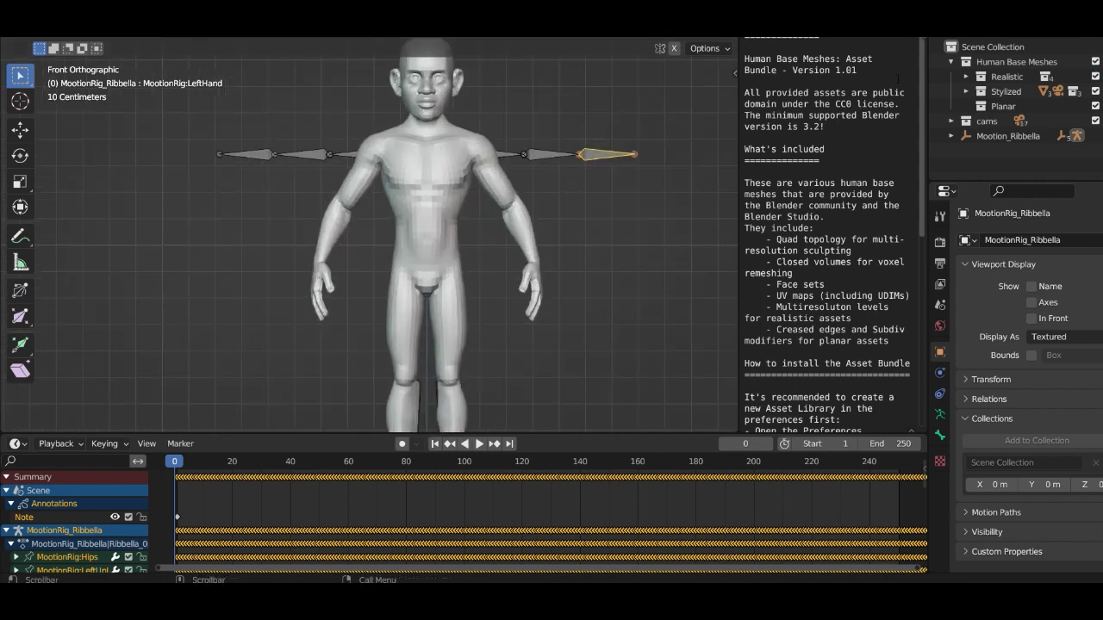
# - Hide the Human Base Meshes collection, enable X-axis mirroring for the armature, and try moving the LeftHand bone
pyautogui.click(1101, 62)
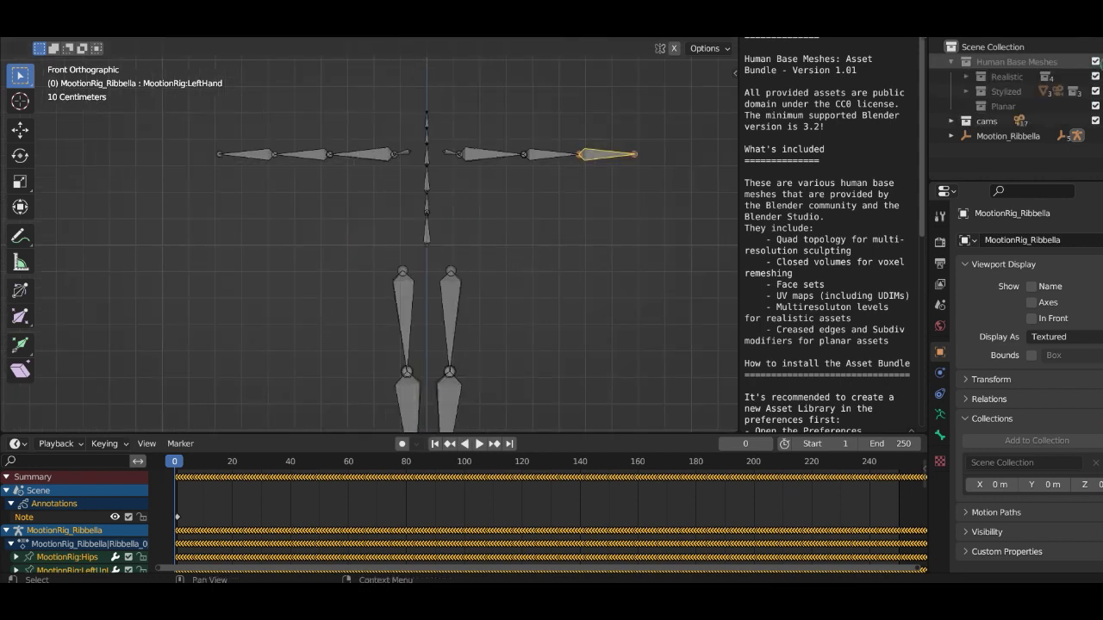
pyautogui.scroll(1, 609, 153)
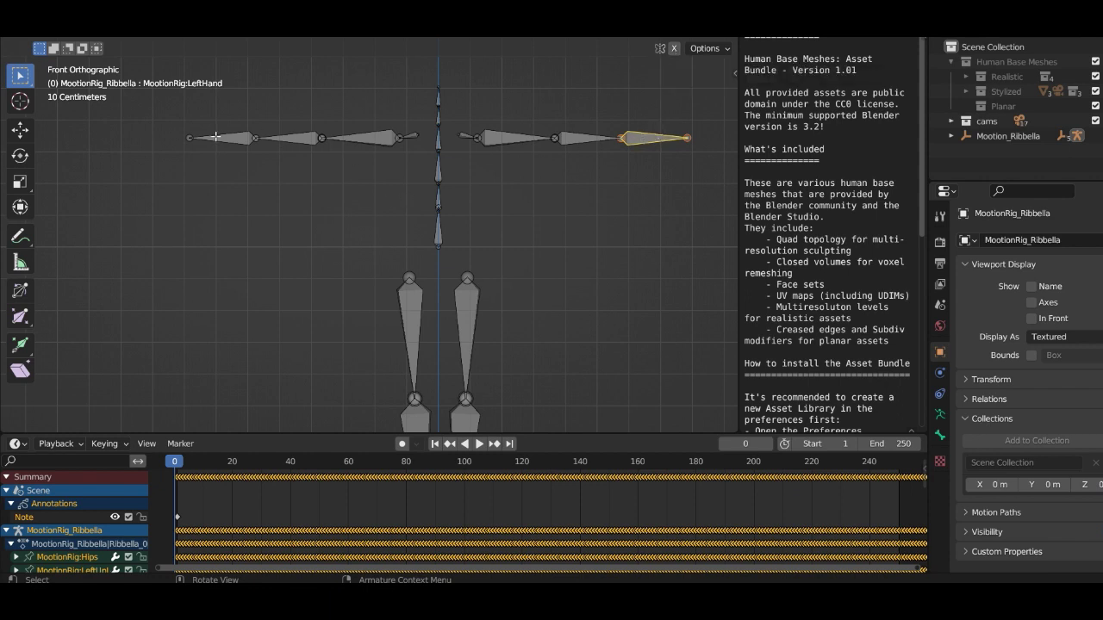
pyautogui.click(674, 49)
pyautogui.press('g')
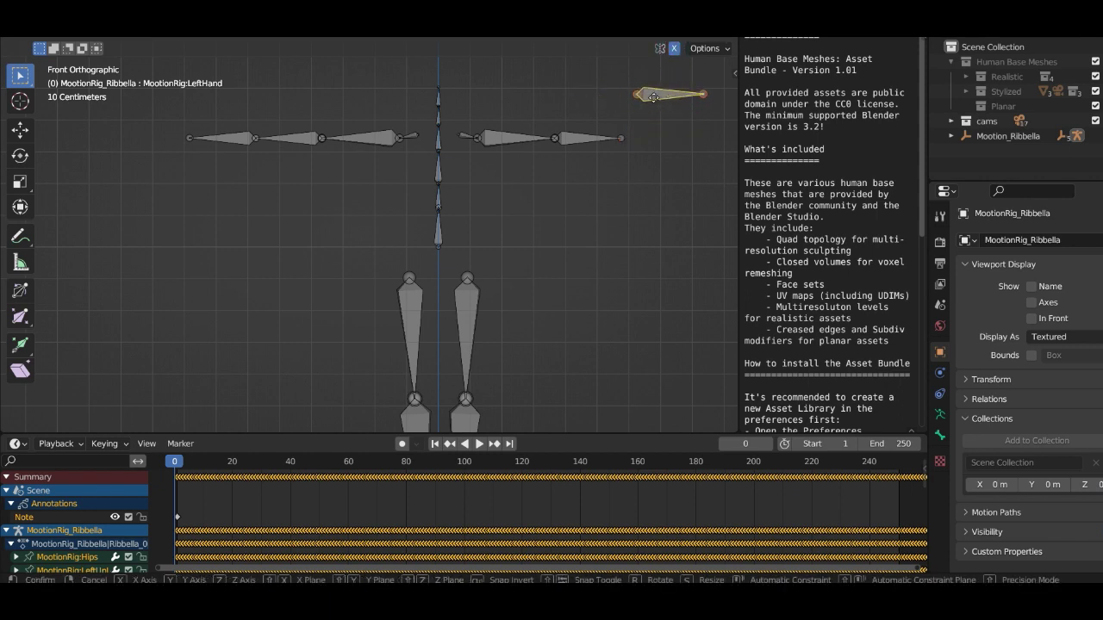
pyautogui.press('Escape')
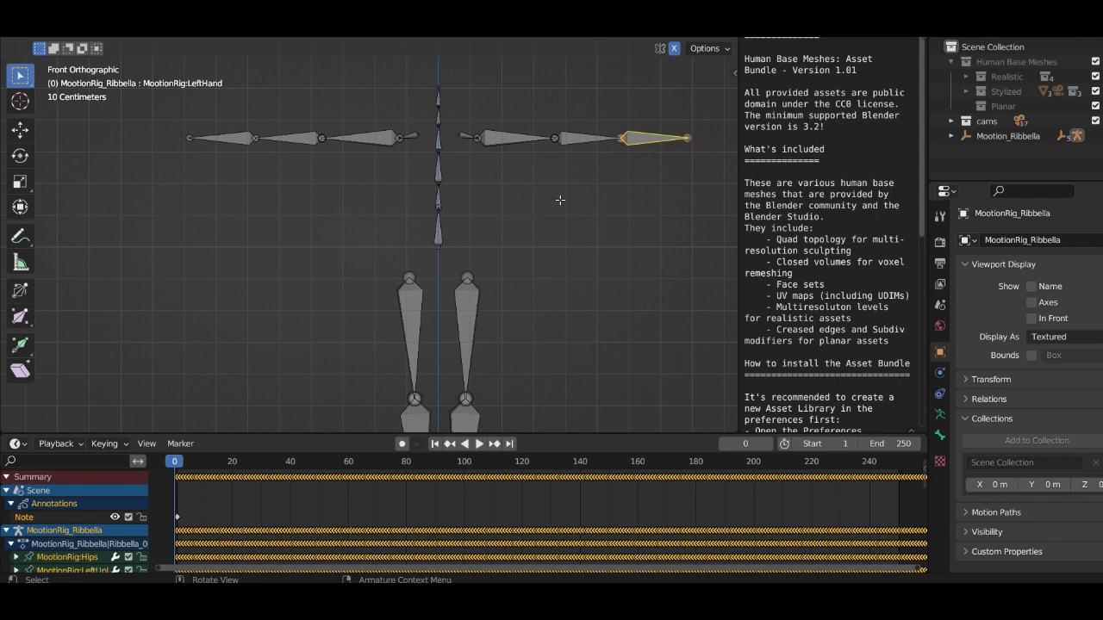
# - Compare the names of the two hand bones and rename the LeftHand bone as MootionRig:hand.l
pyautogui.click(939, 435)
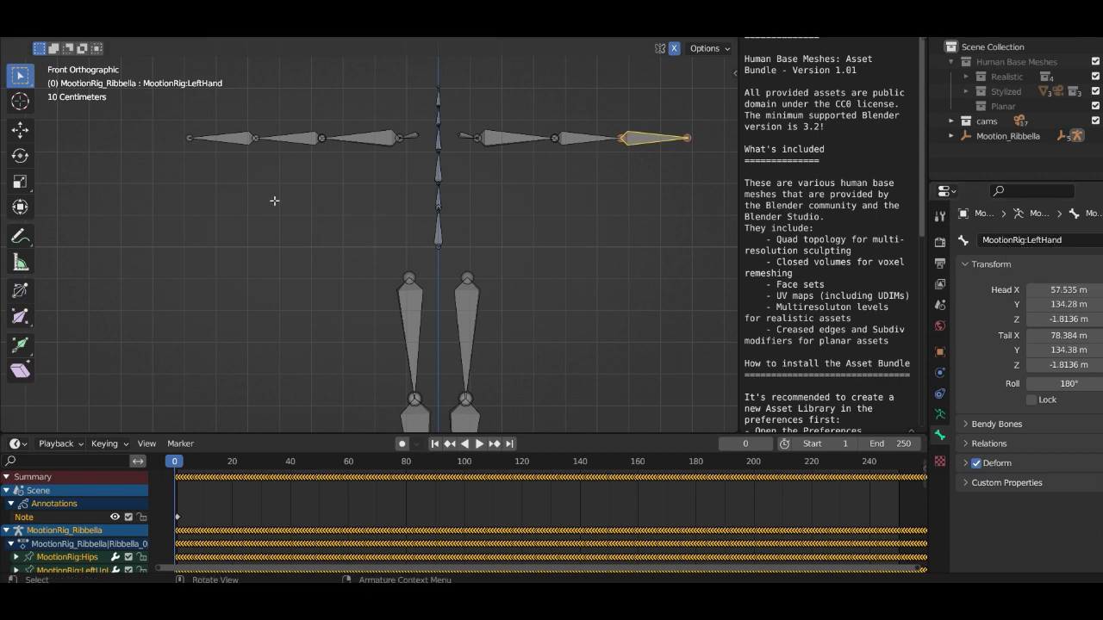
pyautogui.click(239, 142)
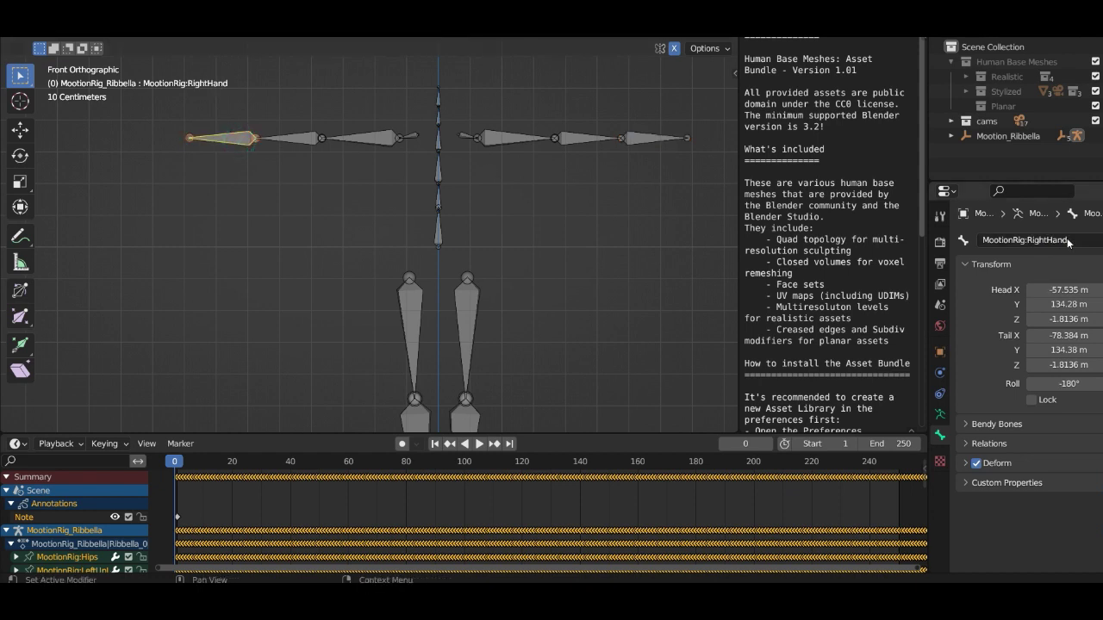
pyautogui.click(644, 139)
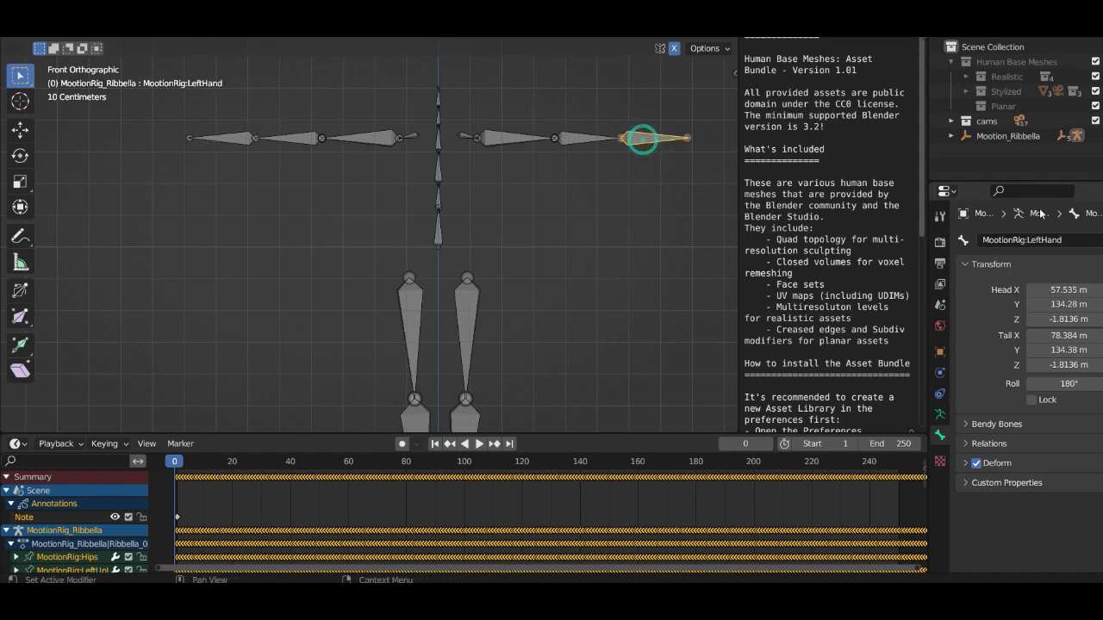
pyautogui.click(1084, 243)
pyautogui.doubleClick(1082, 240)
pyautogui.press('Return')
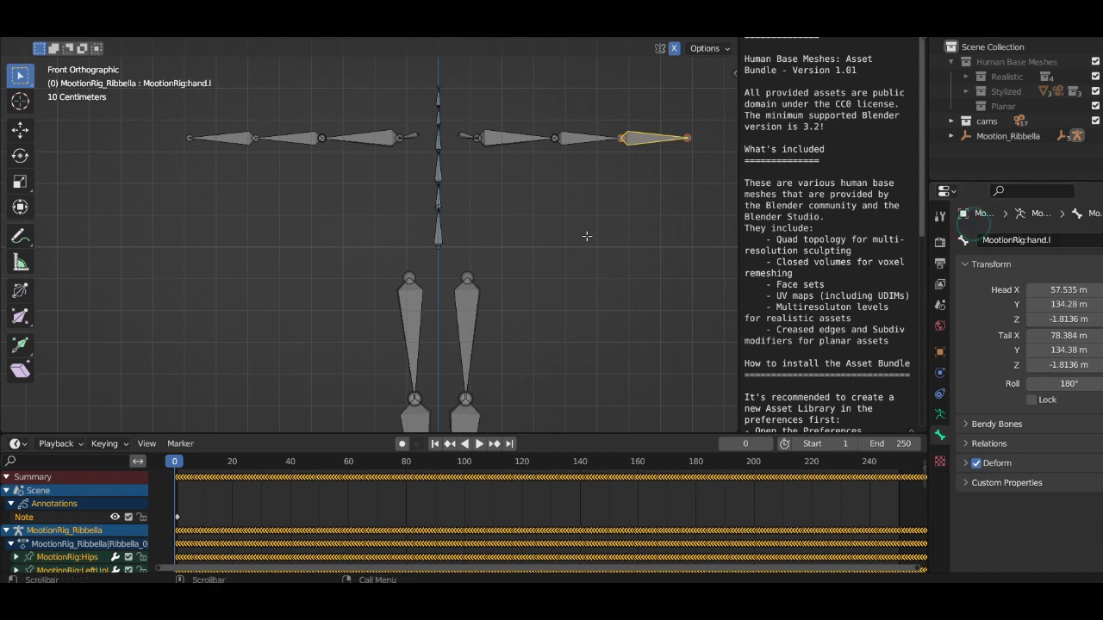
# - Rename the RightHand bone as MootionRig:hand.r
pyautogui.click(232, 140)
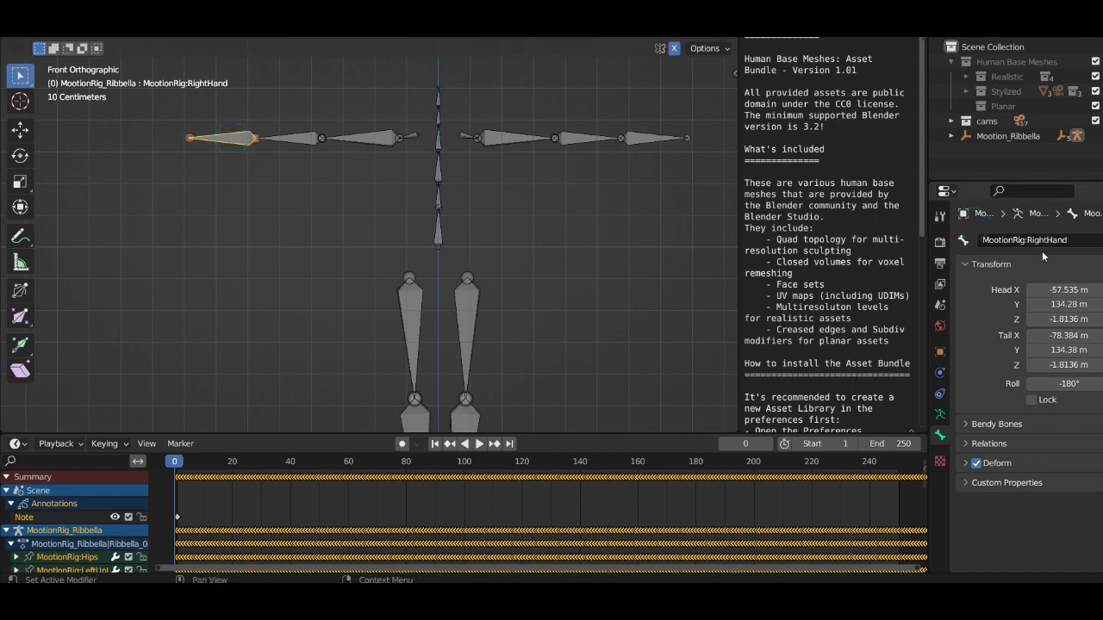
pyautogui.click(1077, 240)
pyautogui.click(1079, 240)
pyautogui.moveTo(1068, 241); pyautogui.dragTo(1027, 240)
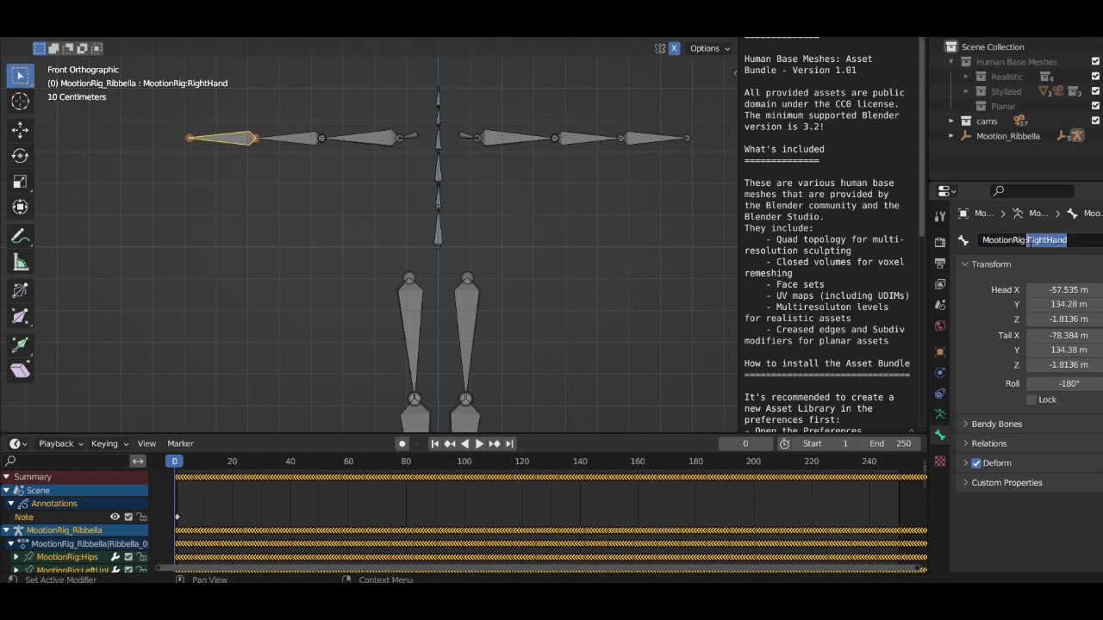
pyautogui.write('Hand.r')
pyautogui.press('Return')
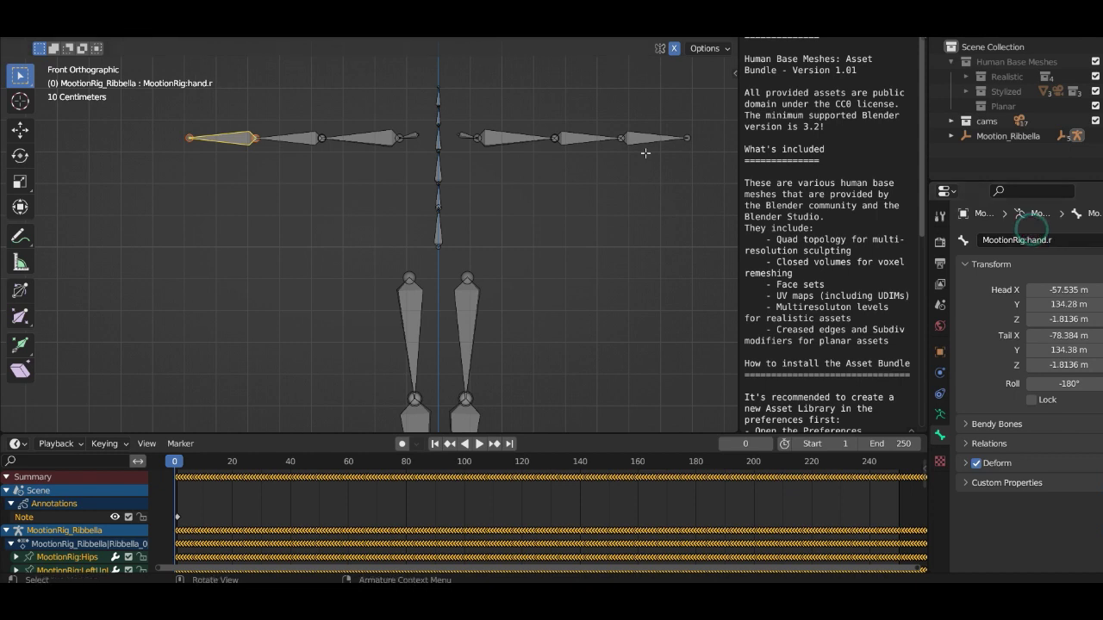
# - Try moving the hand.l bone to test that the opposite hand mirrors it
pyautogui.click(644, 138)
pyautogui.press('g')
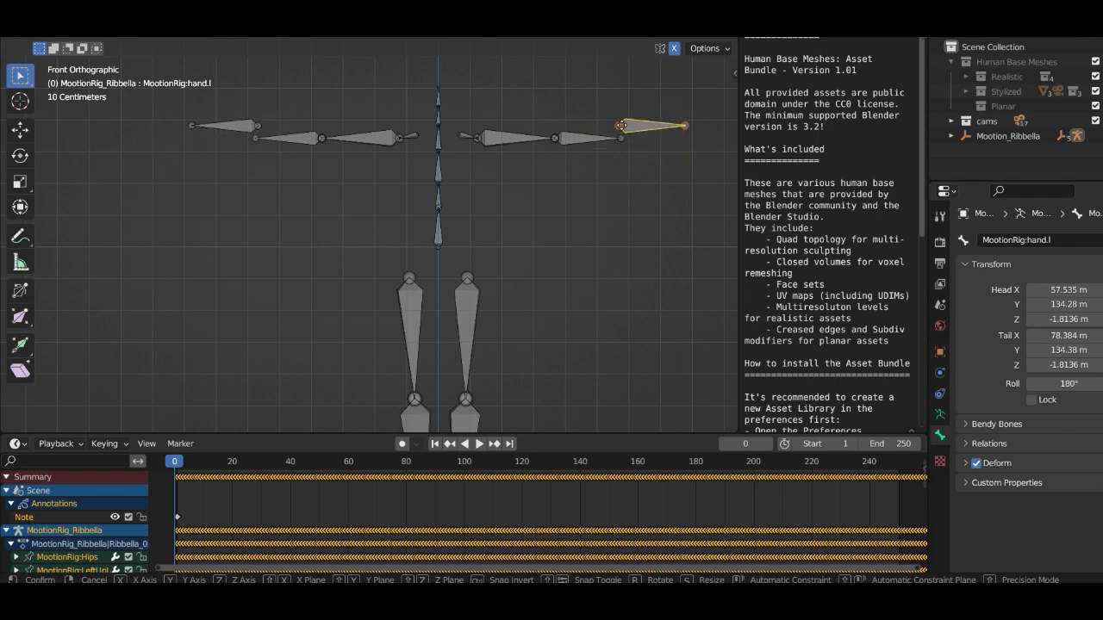
pyautogui.click(627, 125)
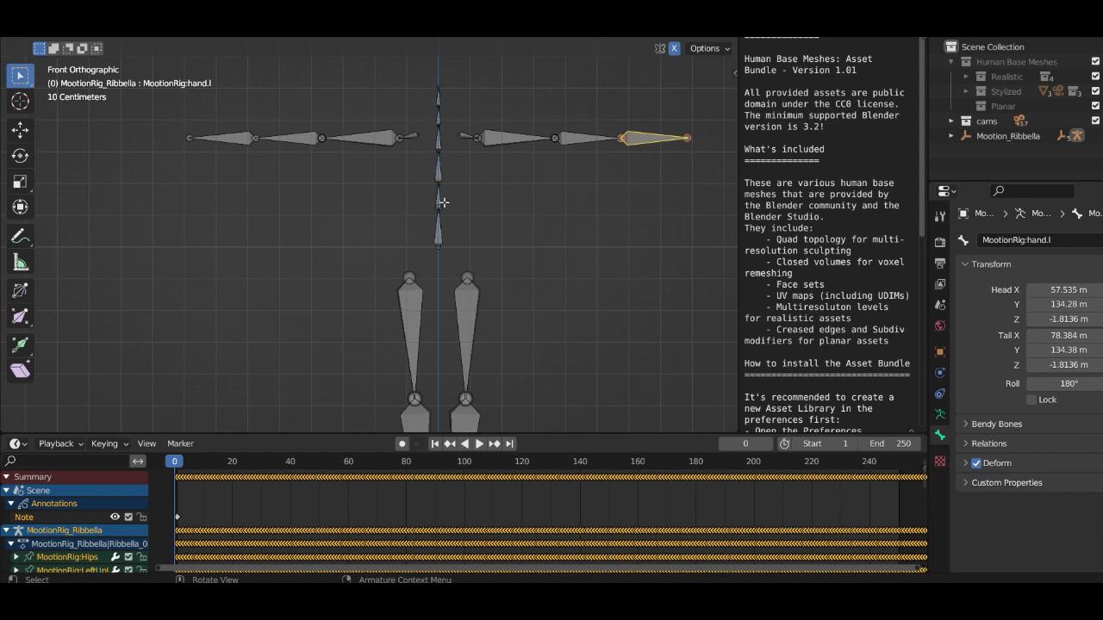
# - Rename the LeftForeArm bone as MootionRig:forearm.l and give the left upper arm bone a new name
pyautogui.scroll(1, 434, 144)
pyautogui.scroll(-2, 435, 143)
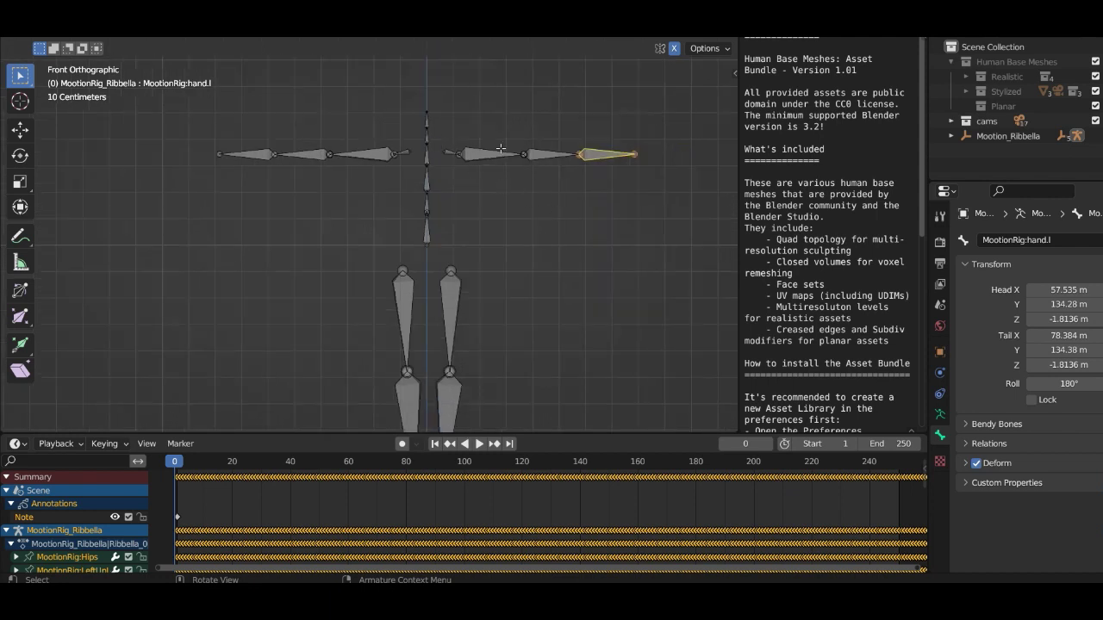
pyautogui.scroll(1, 505, 158)
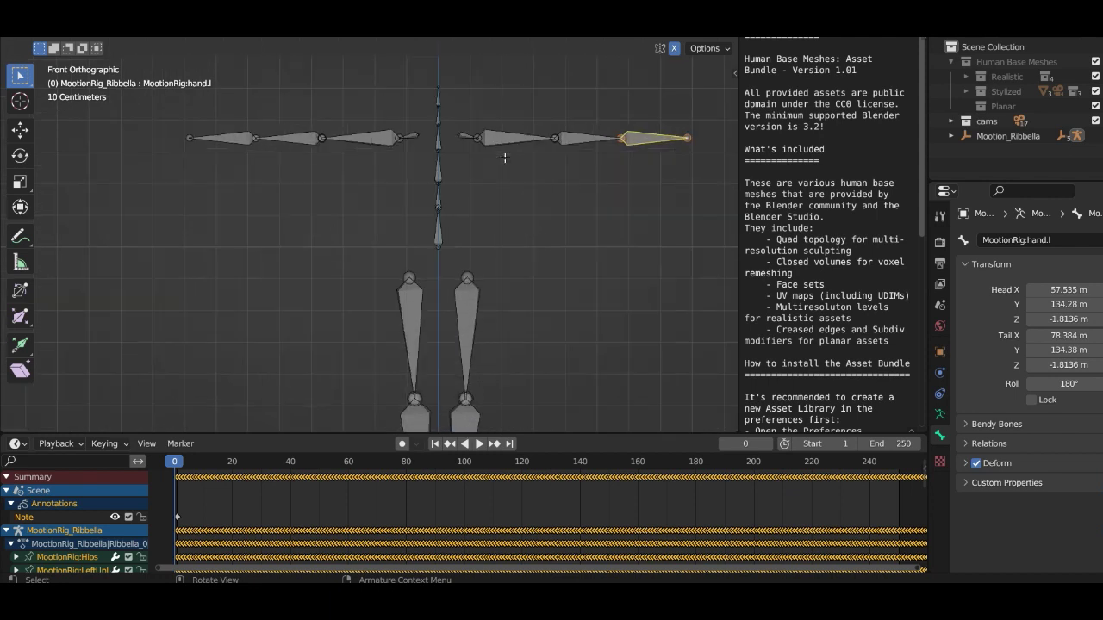
pyautogui.click(581, 135)
pyautogui.doubleClick(1034, 240)
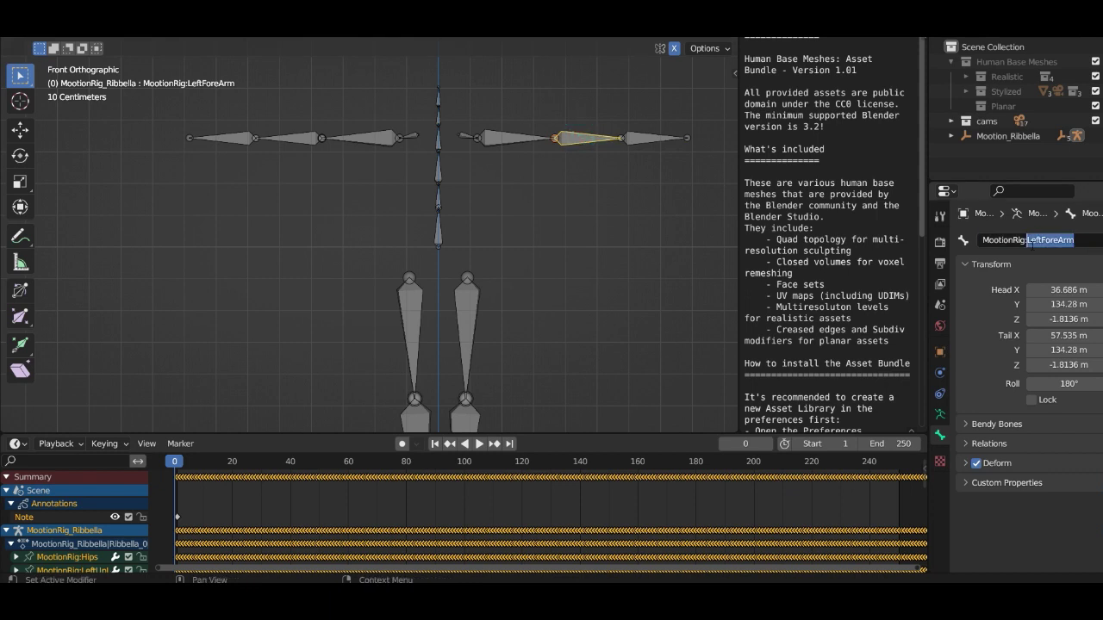
pyautogui.write('forearm.l')
pyautogui.press('Return')
pyautogui.click(507, 144)
pyautogui.doubleClick(1032, 241)
pyautogui.press('Return')
# - Rename the left and right shoulder bones as MootionRig:shoulder.l and MootionRig:shoulder.r
pyautogui.click(463, 137)
pyautogui.doubleClick(1050, 241)
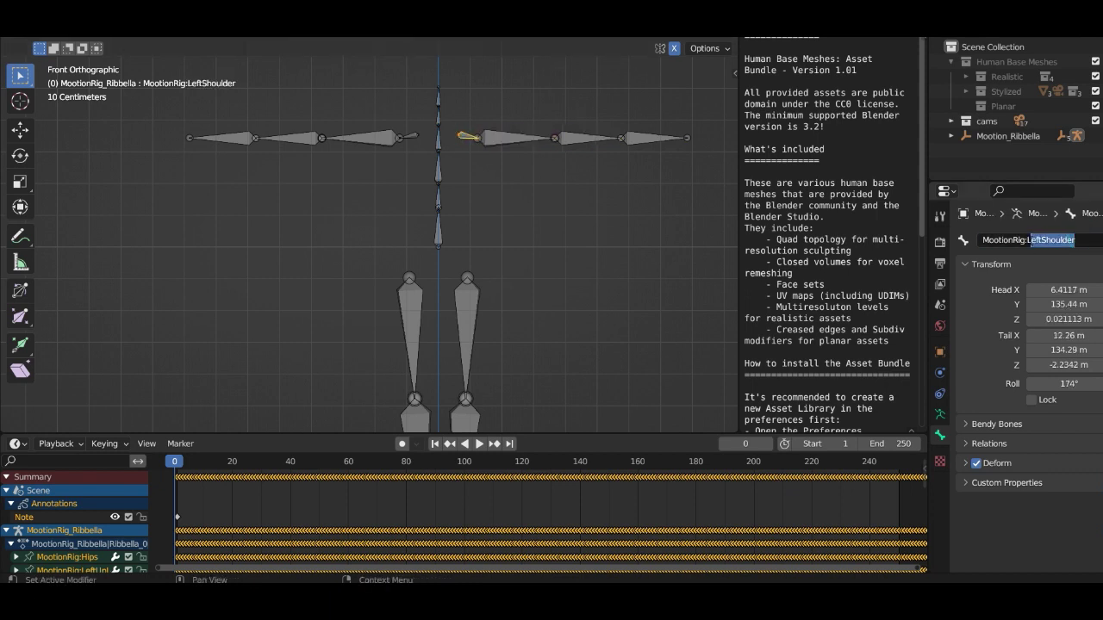
pyautogui.write('shoulder.l')
pyautogui.press('Return')
pyautogui.click(409, 136)
pyautogui.doubleClick(1051, 240)
pyautogui.write('shoulder.r')
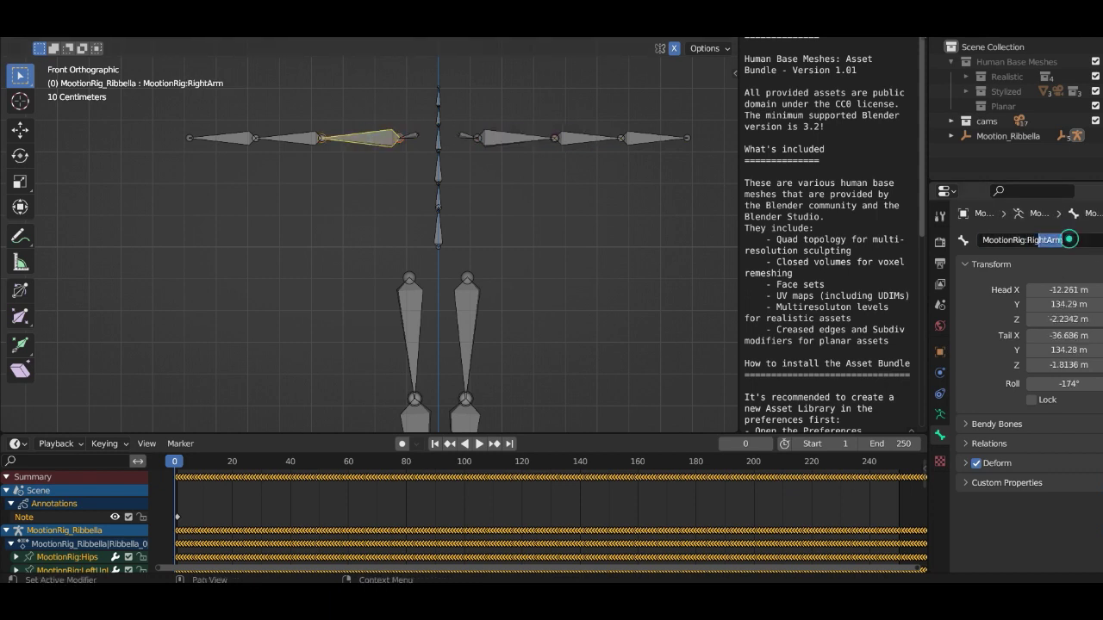
# - Rename the right upper arm bone and change the right forearm bone's name to MootionRig:forearm.r
pyautogui.press('Return')
pyautogui.click(288, 138)
pyautogui.doubleClick(1029, 241)
pyautogui.write('forearm.r')
pyautogui.click(222, 138)
pyautogui.click(1029, 241)
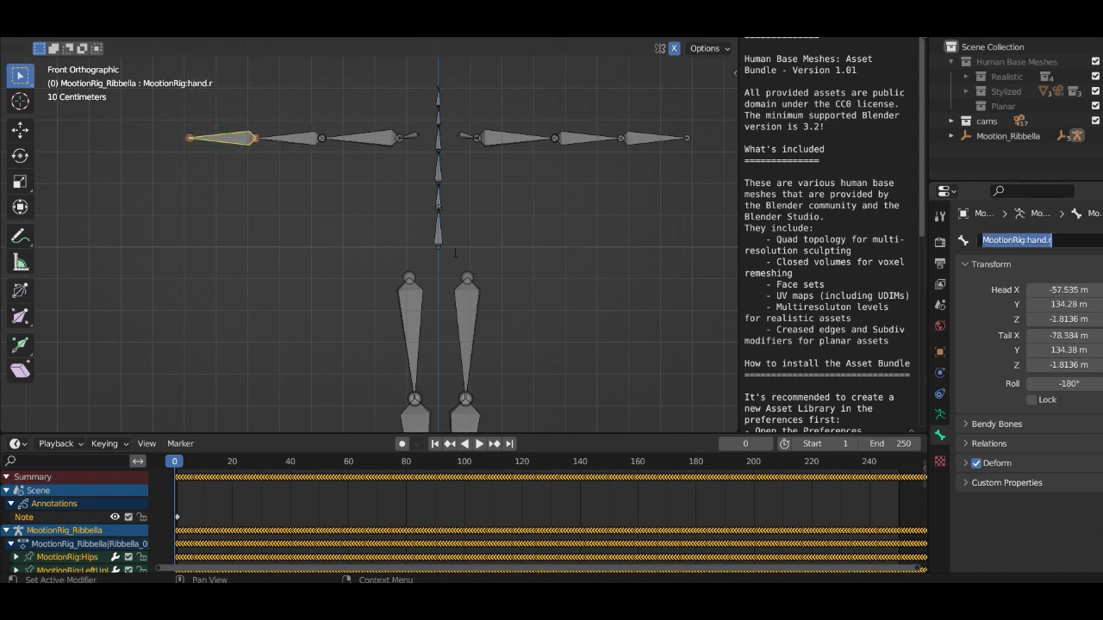
# - Rename the left upper leg bone as MootionRig:upleg.l and the left lower leg bone as MootionRig:leg.l
pyautogui.keyDown('shift'); pyautogui.moveTo(465, 344); pyautogui.dragTo(506, 223, button='middle'); pyautogui.keyUp('shift')
pyautogui.click(506, 222)
pyautogui.doubleClick(1038, 241)
pyautogui.write('upleg.l')
pyautogui.click(505, 336)
pyautogui.doubleClick(1031, 241)
pyautogui.write('leg.l')
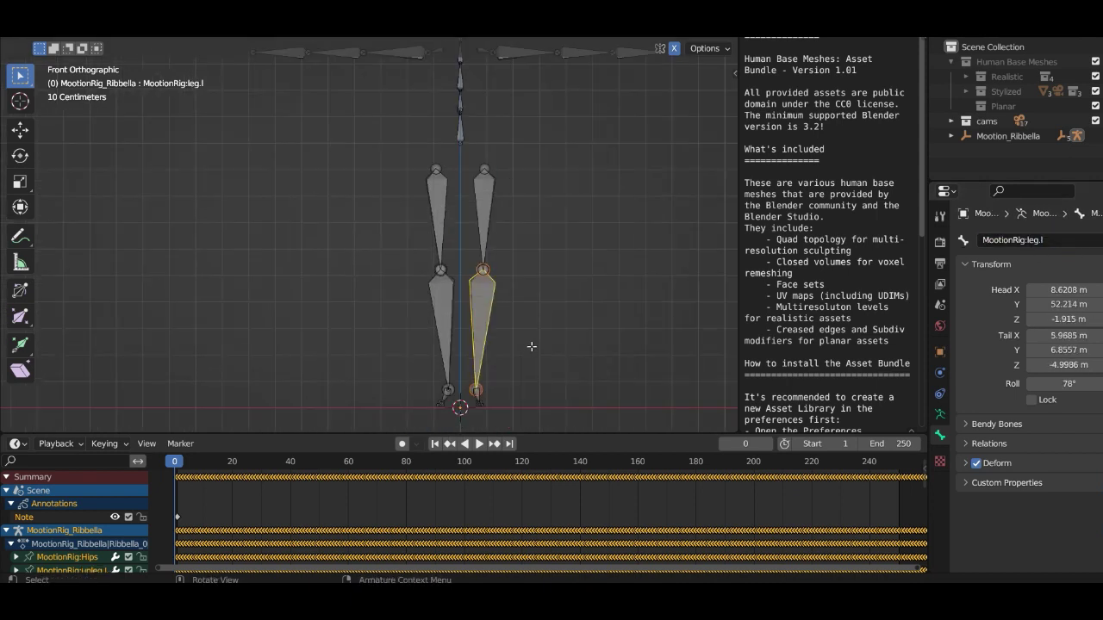
# - Rename the left foot bone as MootionRig:foot.l and select the left toe bone
pyautogui.moveTo(532, 347); pyautogui.dragTo(465, 353, button='middle')
pyautogui.click(617, 364)
pyautogui.click(1061, 240)
pyautogui.write('foot.l')
pyautogui.moveTo(1063, 240); pyautogui.dragTo(1027, 240)
pyautogui.click(610, 392)
pyautogui.press('Escape')
# - Go through the right toe and foot bones and rename the RightLeg bone as MootionRig:leg.r
pyautogui.click(505, 382)
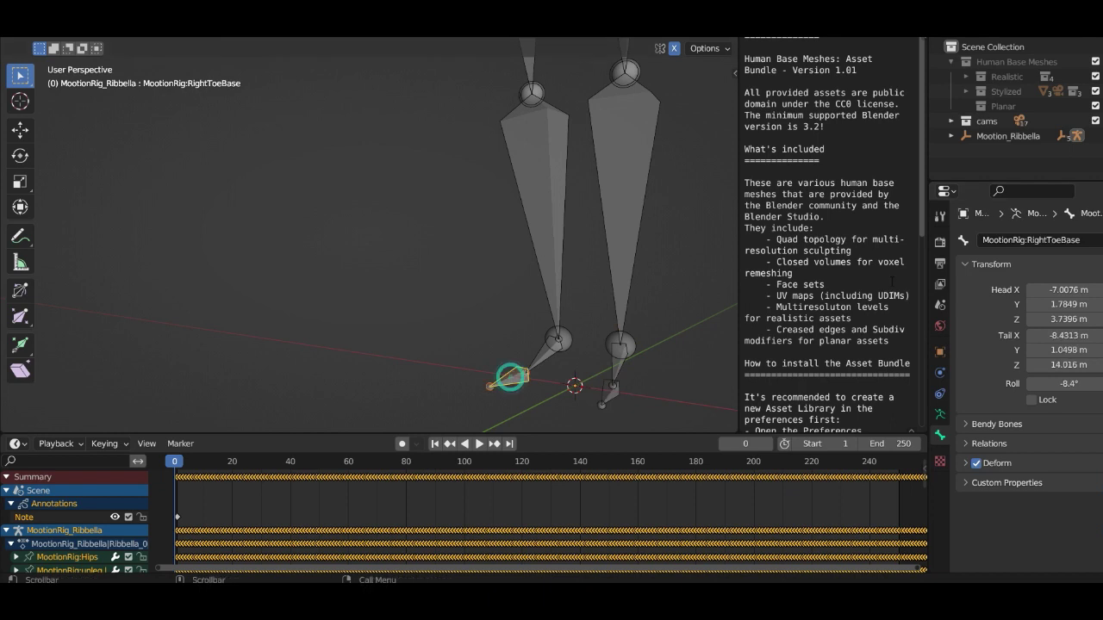
pyautogui.click(538, 359)
pyautogui.click(536, 226)
pyautogui.moveTo(1074, 240); pyautogui.dragTo(1027, 240)
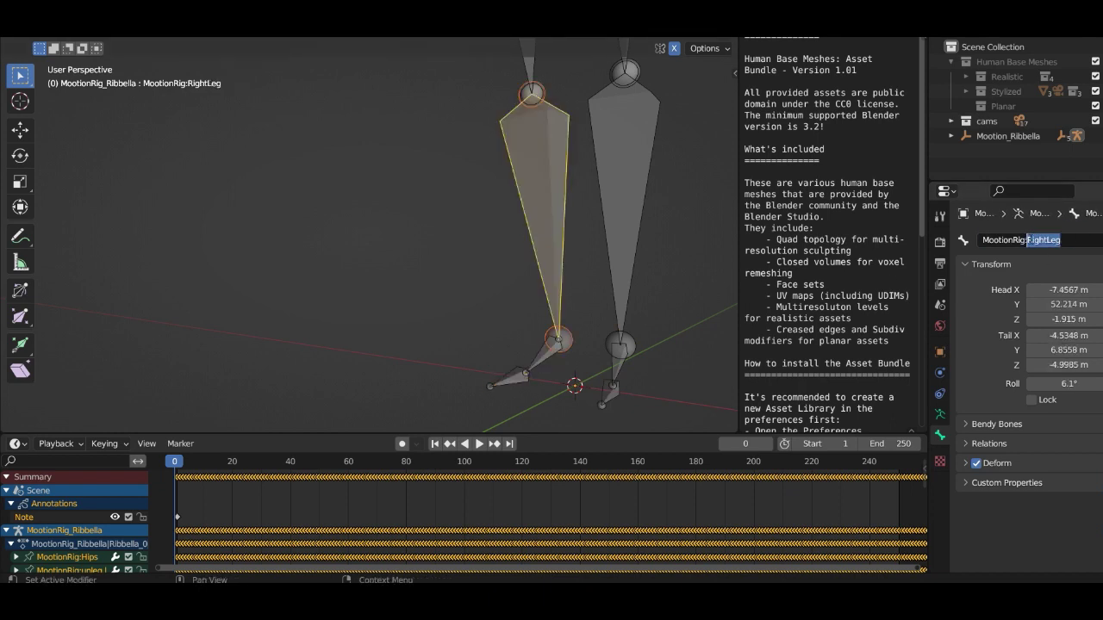
pyautogui.write('leg.r')
# - Rename the right upper leg bone as MootionRig:upleg.r and return to the front view
pyautogui.scroll(-3, 534, 212)
pyautogui.keyDown('shift'); pyautogui.moveTo(535, 212); pyautogui.dragTo(561, 322, button='middle'); pyautogui.keyUp('shift')
pyautogui.click(480, 197)
pyautogui.moveTo(1077, 240); pyautogui.dragTo(1027, 240)
pyautogui.write('upleg.r')
pyautogui.scroll(-1, 540, 262)
pyautogui.press('KP_1')
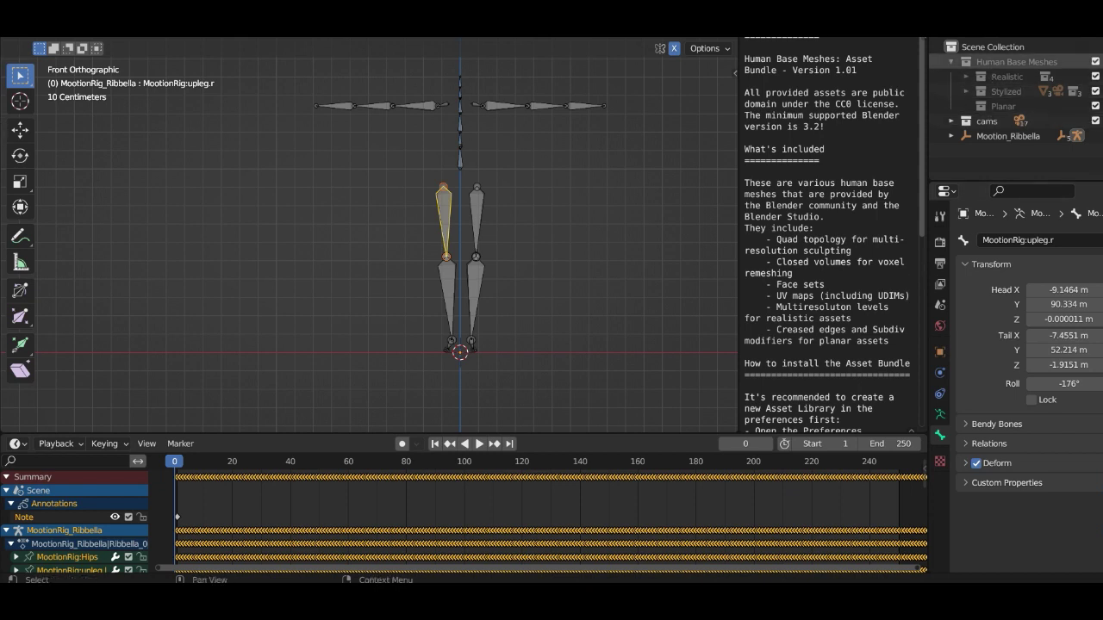
# - Show the Human Base Meshes collection again and switch the armature to Object Mode
pyautogui.click(1095, 61)
pyautogui.scroll(-2, 520, 105)
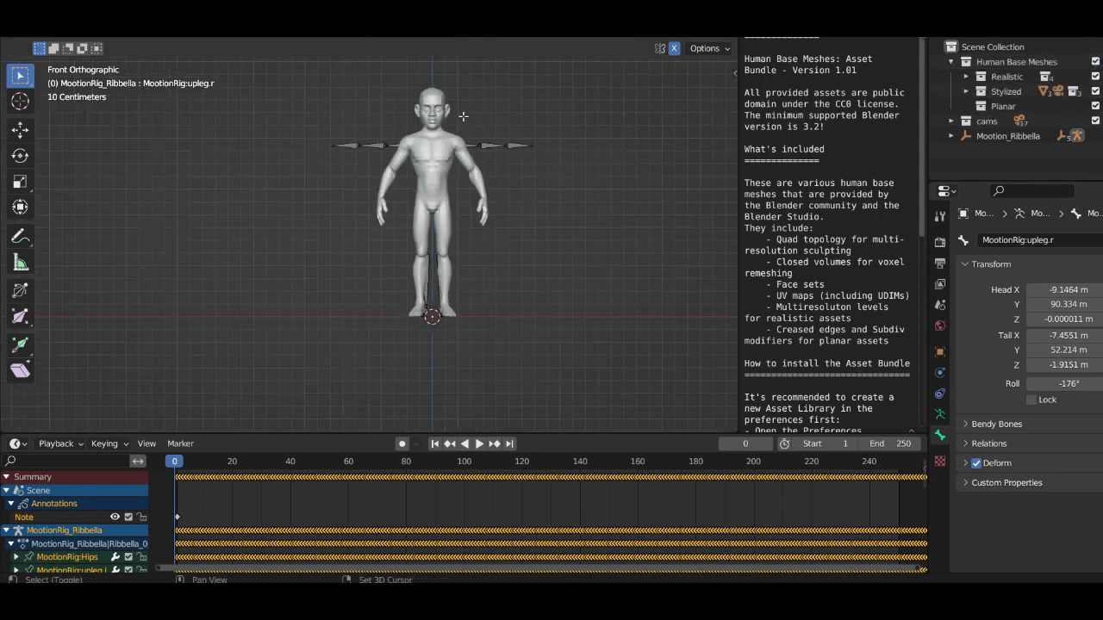
pyautogui.keyDown('shift'); pyautogui.moveTo(463, 117); pyautogui.dragTo(473, 161, button='middle'); pyautogui.keyUp('shift')
pyautogui.scroll(3, 473, 160)
pyautogui.click(95, 45)
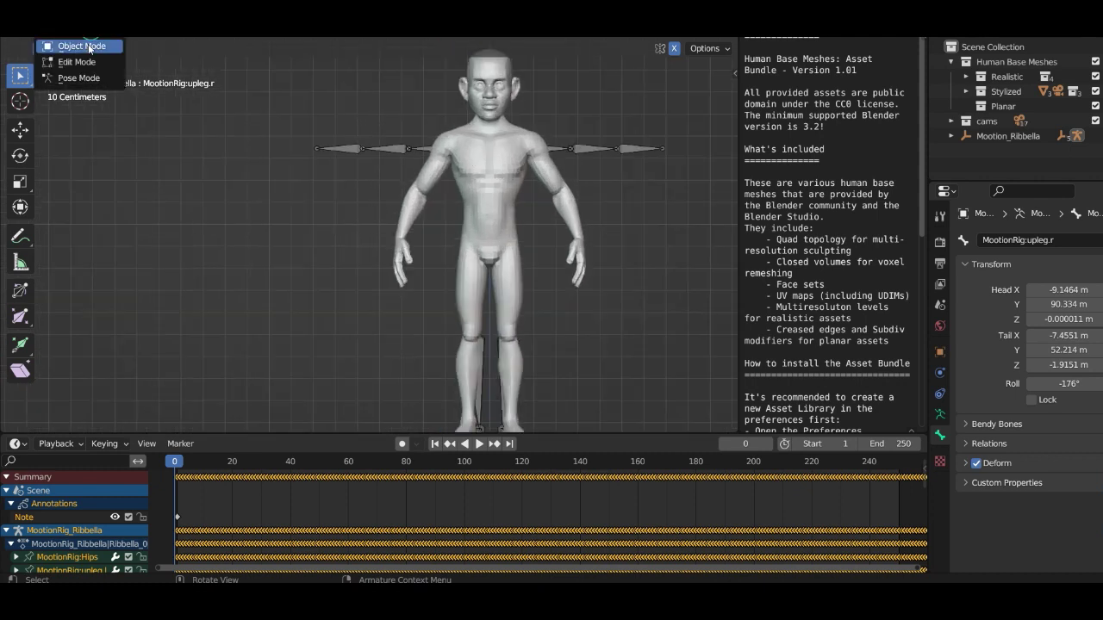
pyautogui.click(87, 44)
# - Turn on In Front display for the armature and check its bones against the body from several angles
pyautogui.scroll(3, 511, 130)
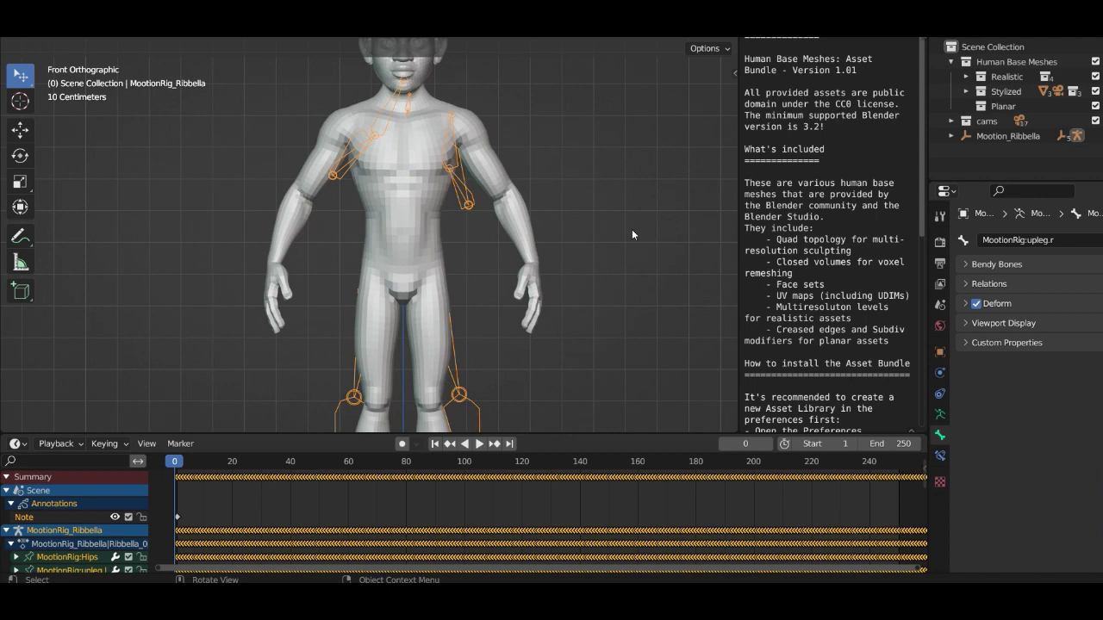
pyautogui.click(939, 353)
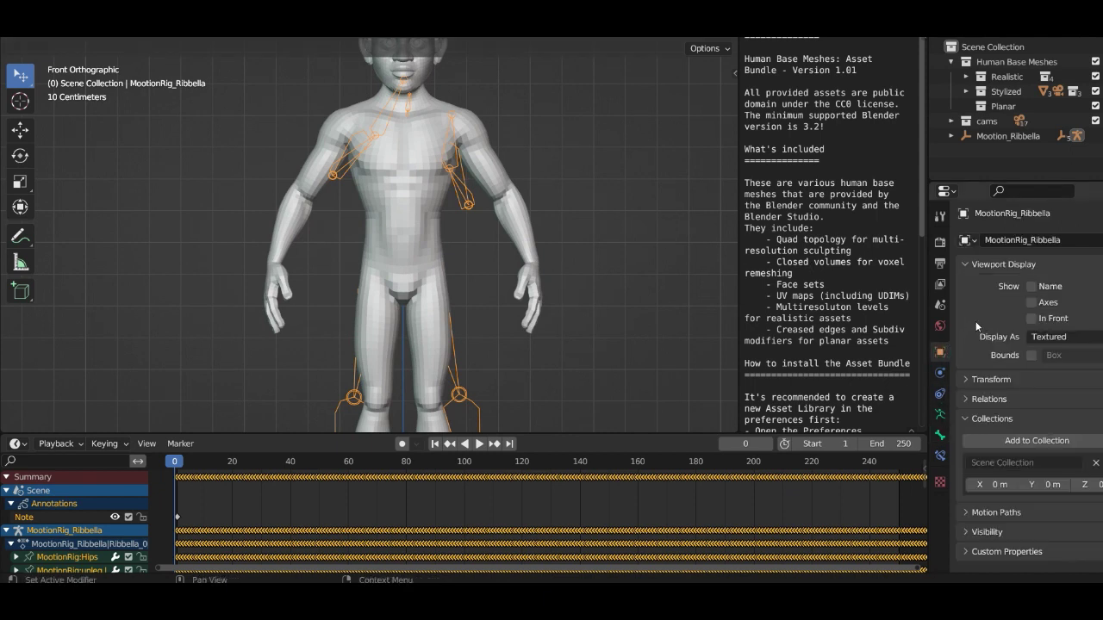
pyautogui.click(1032, 318)
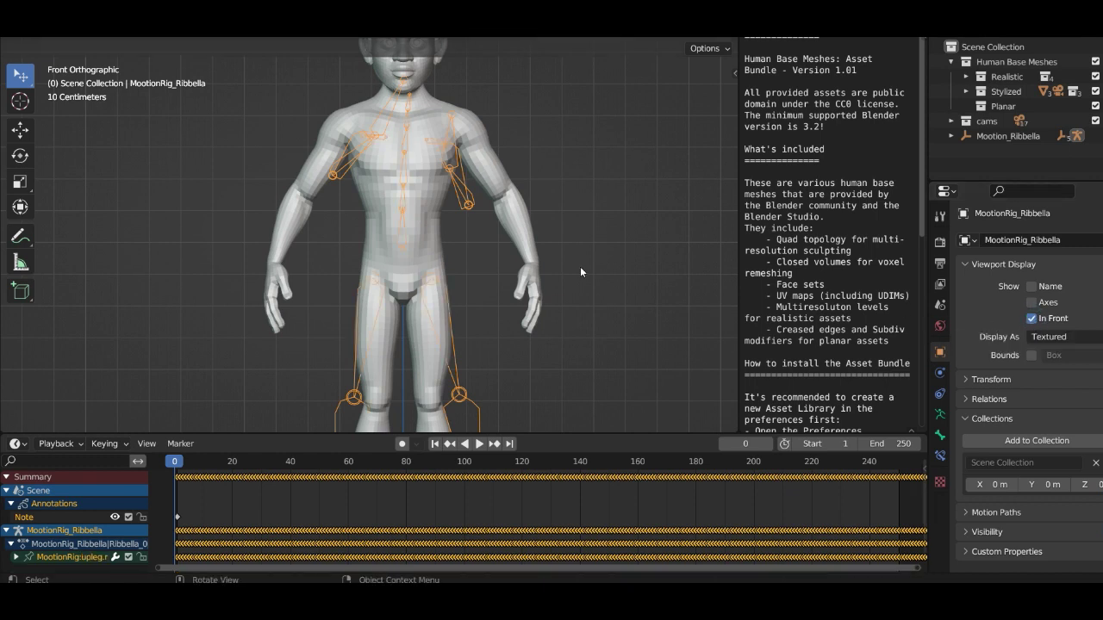
pyautogui.scroll(-3, 489, 205)
pyautogui.moveTo(489, 205); pyautogui.dragTo(515, 222, button='middle')
pyautogui.scroll(4, 409, 172)
pyautogui.moveTo(416, 170); pyautogui.dragTo(593, 95, button='middle')
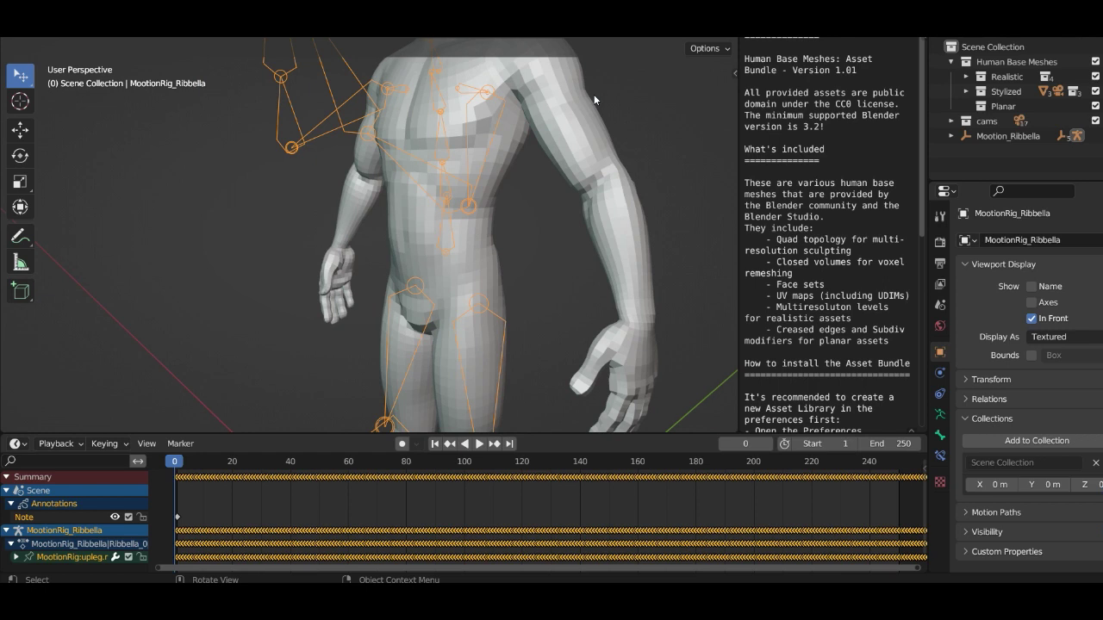
pyautogui.press('KP_1')
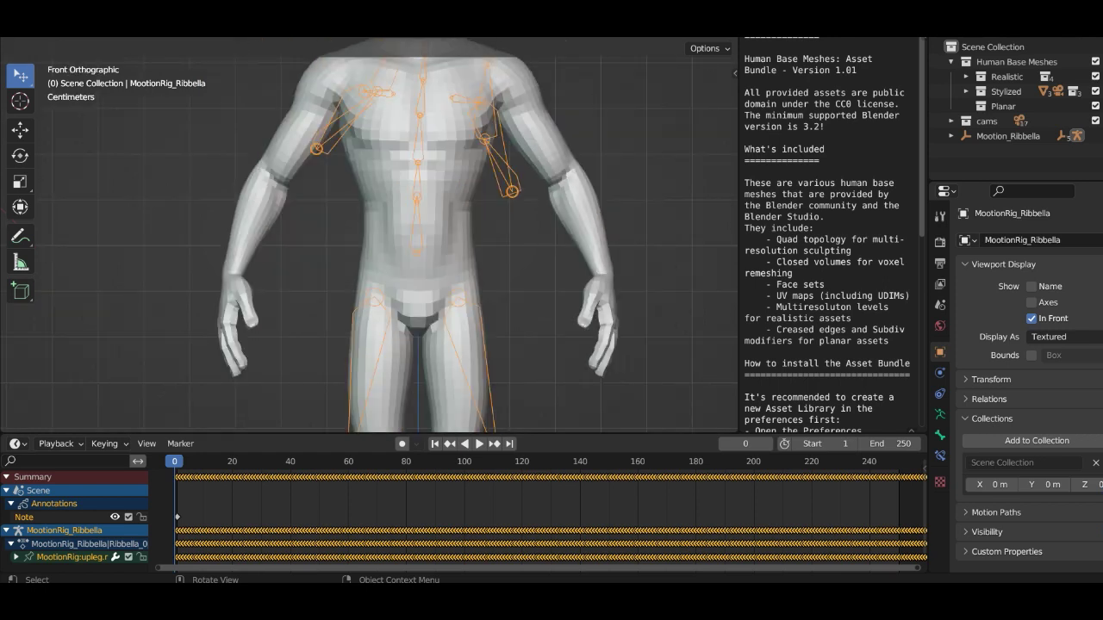
# - Put the armature in Edit Mode and move the left shoulder bone (shoulder.l) up onto the top of the shoulder in front view
pyautogui.click(69, 31)
pyautogui.click(70, 63)
pyautogui.scroll(-2, 399, 155)
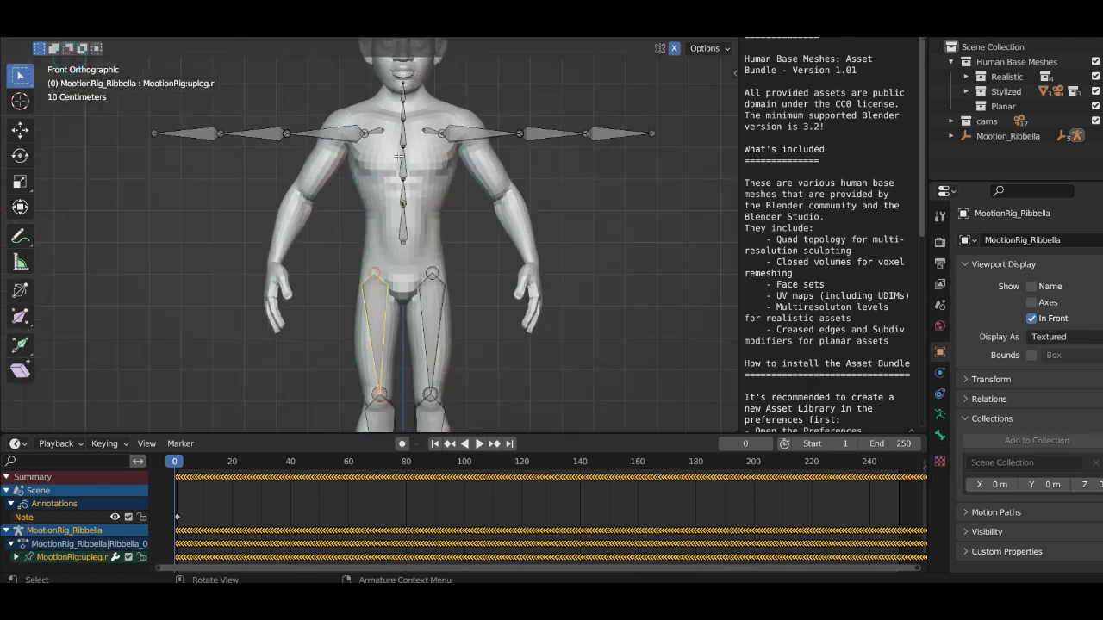
pyautogui.scroll(-1, 398, 155)
pyautogui.scroll(3, 463, 150)
pyautogui.keyDown('shift'); pyautogui.moveTo(481, 171); pyautogui.dragTo(489, 314, button='middle'); pyautogui.keyUp('shift')
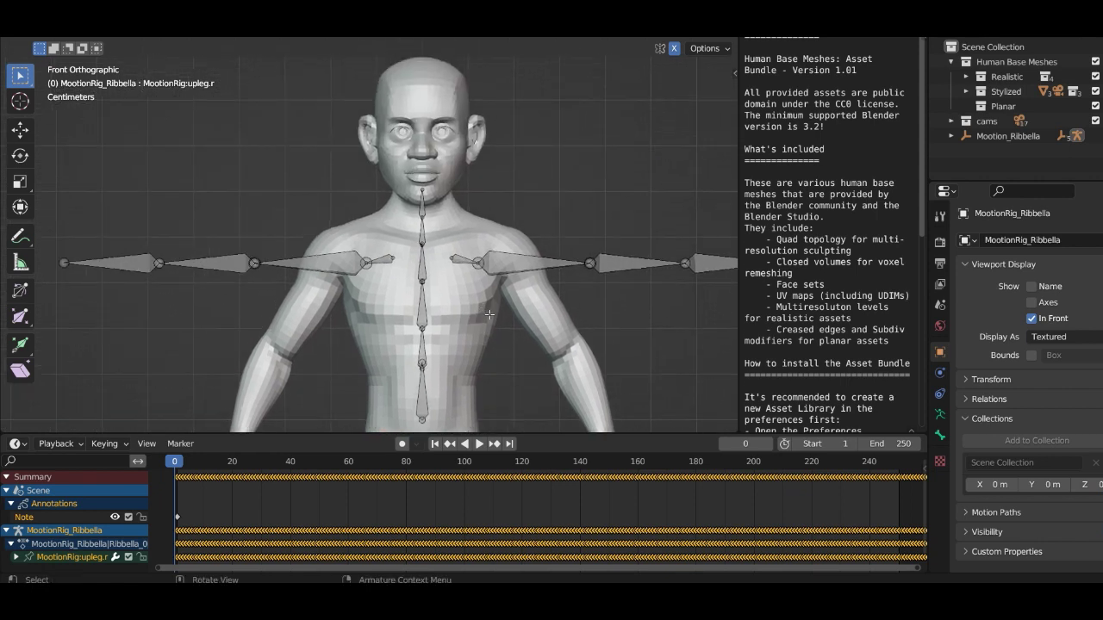
pyautogui.scroll(3, 490, 315)
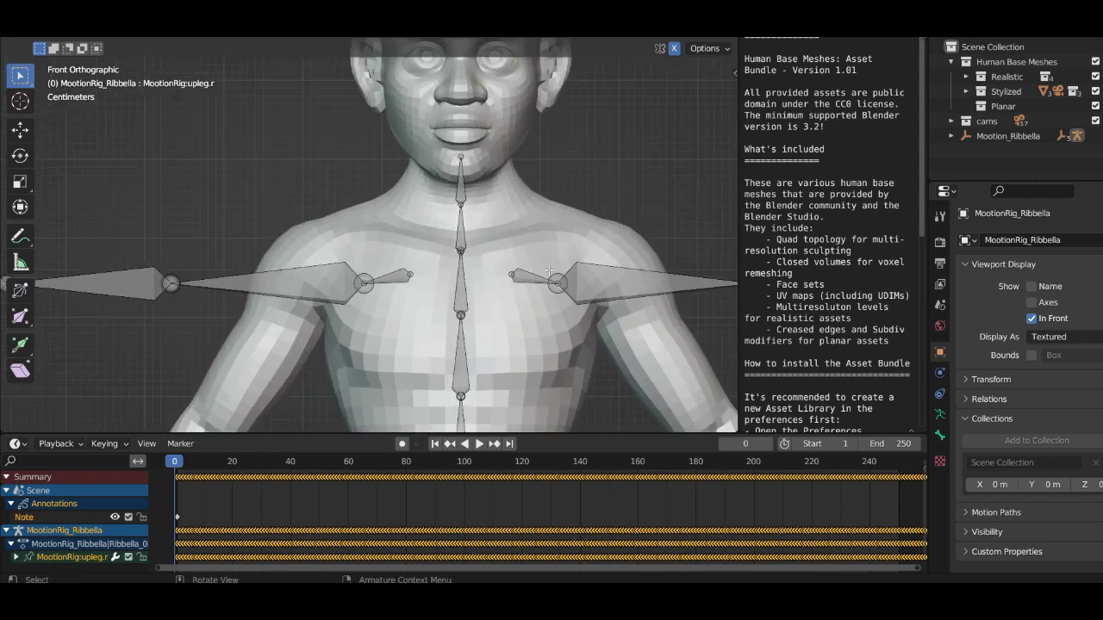
pyautogui.click(529, 276)
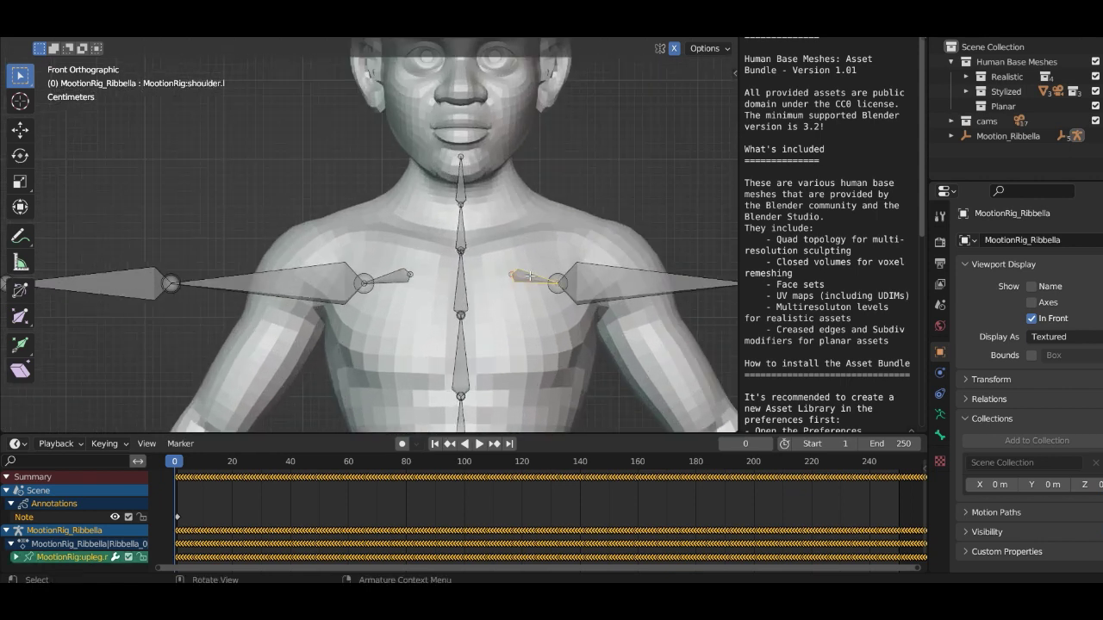
pyautogui.press('g')
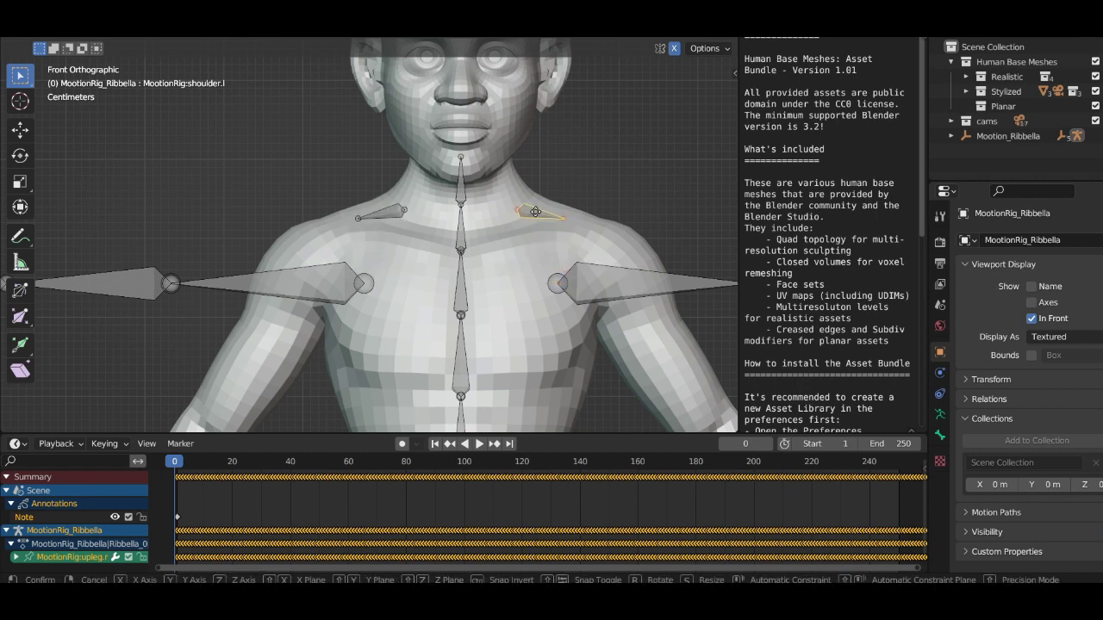
pyautogui.click(535, 212)
# - Move the upper joint of the arm.l bone outward and up into the body's shoulder
pyautogui.scroll(-4, 423, 214)
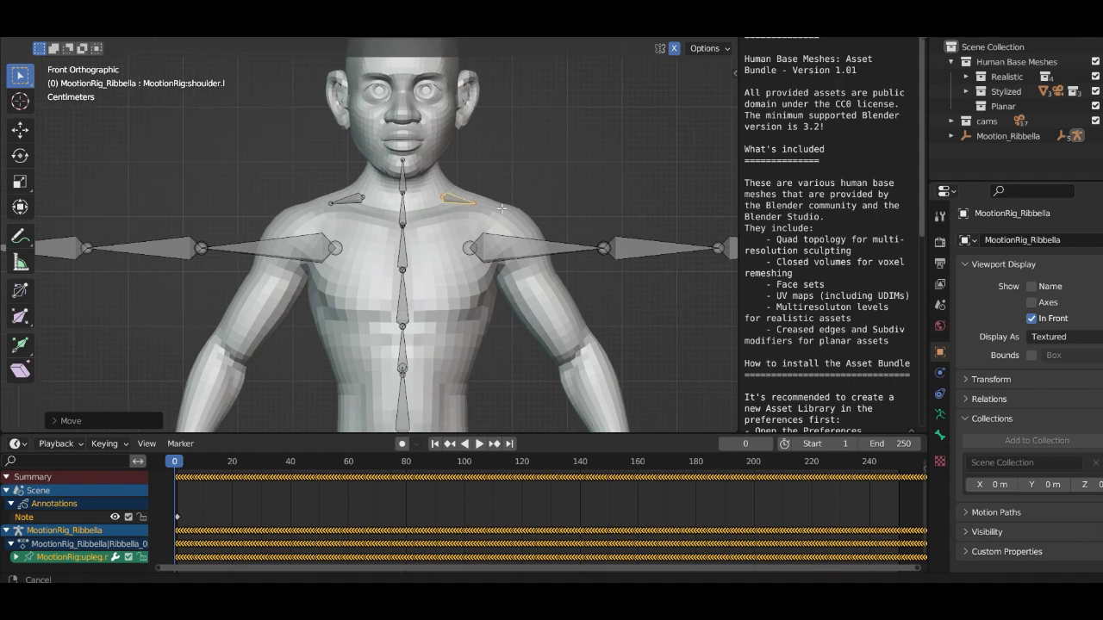
pyautogui.scroll(2, 423, 214)
pyautogui.click(433, 183)
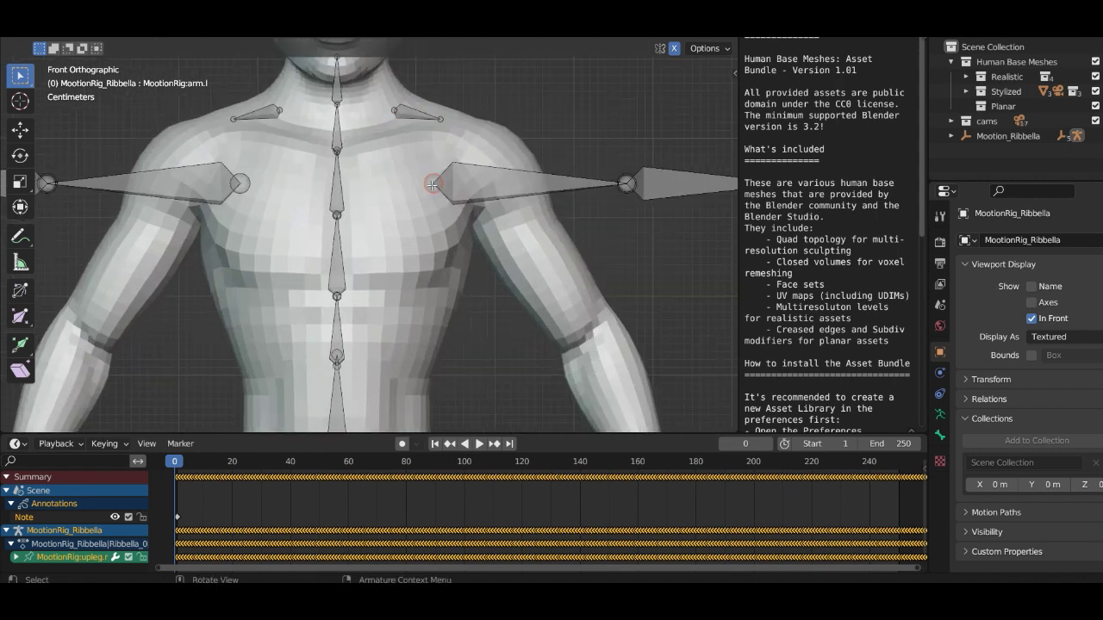
pyautogui.press('g')
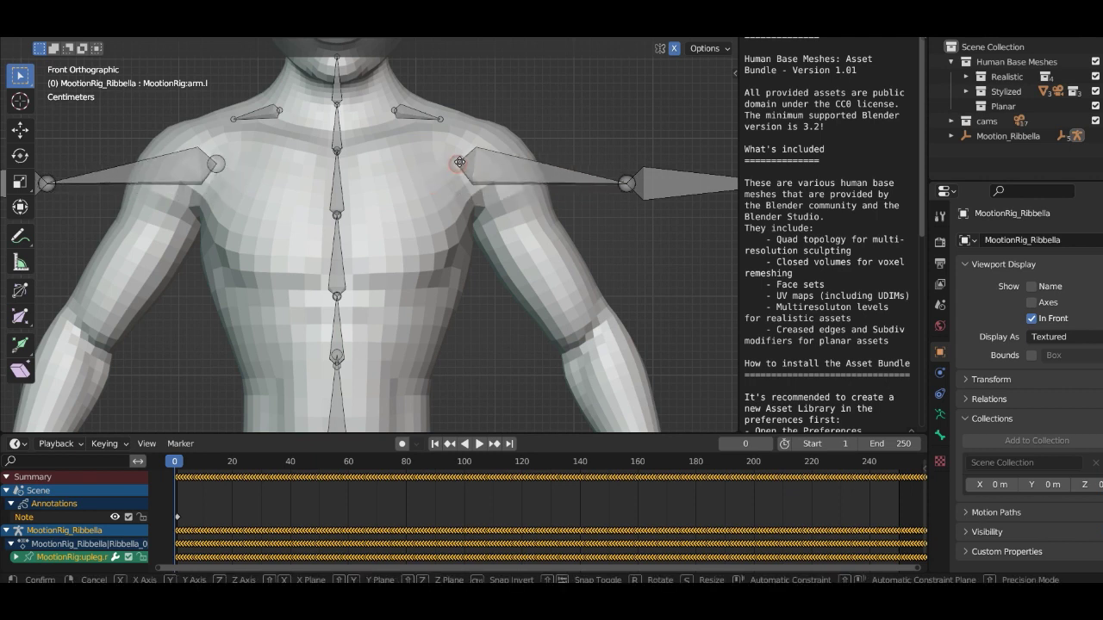
pyautogui.click(466, 138)
# - Move the forearm.l joint to the mesh's elbow and place the rest of the left arm chain along the lowered arm
pyautogui.click(627, 183)
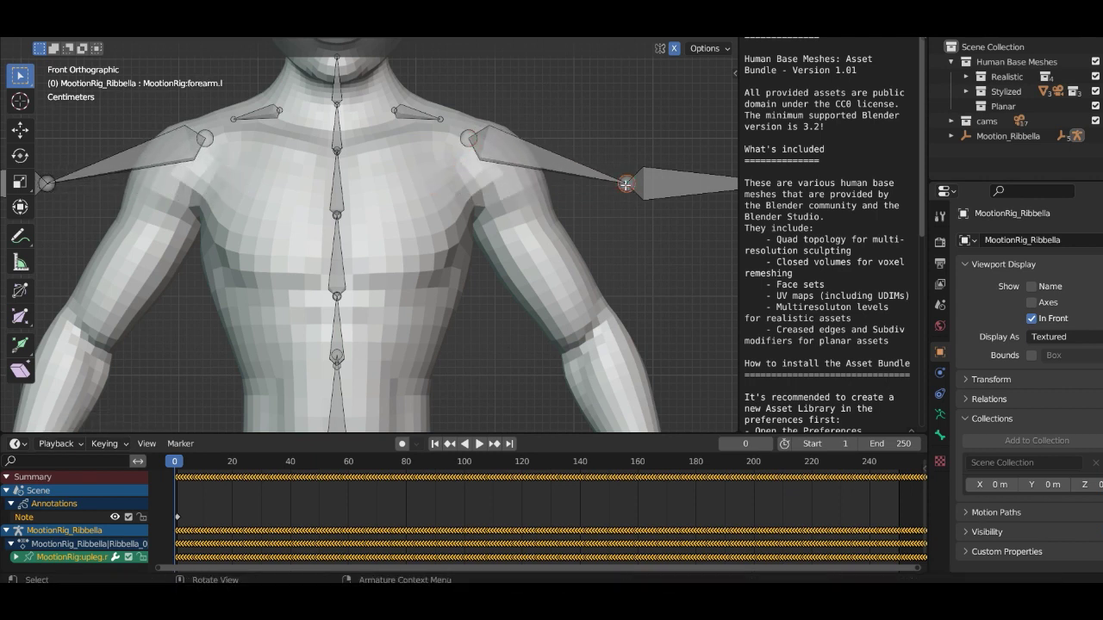
pyautogui.press('g')
pyautogui.click(606, 336)
pyautogui.scroll(-2, 608, 337)
pyautogui.click(646, 197)
pyautogui.press('g')
pyautogui.click(525, 379)
# - Position the upper joint of the upleg.l bone at the hip in front view
pyautogui.press('KP_3')
pyautogui.press('KP_1')
pyautogui.click(418, 179)
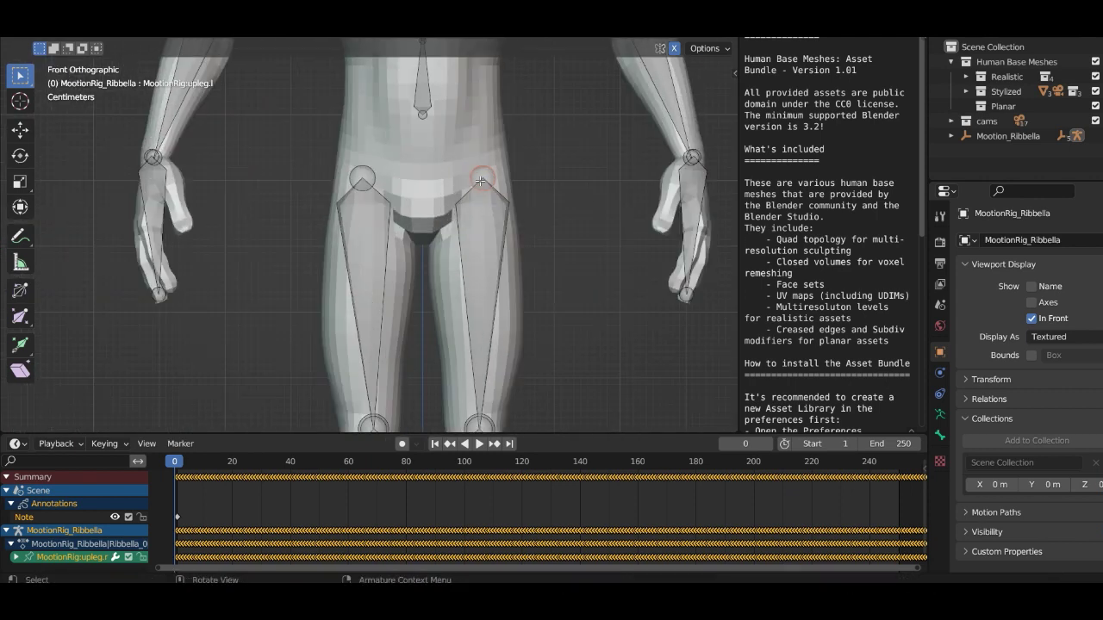
pyautogui.press('g')
pyautogui.click(422, 185)
# - Fit the hand.l bone to the mesh's hand, checking its placement in side and front views
pyautogui.press('KP_3')
pyautogui.press('KP_7')
pyautogui.click(607, 151)
pyautogui.press('KP_3')
pyautogui.scroll(2, 452, 126)
pyautogui.click(418, 327)
pyautogui.press('g')
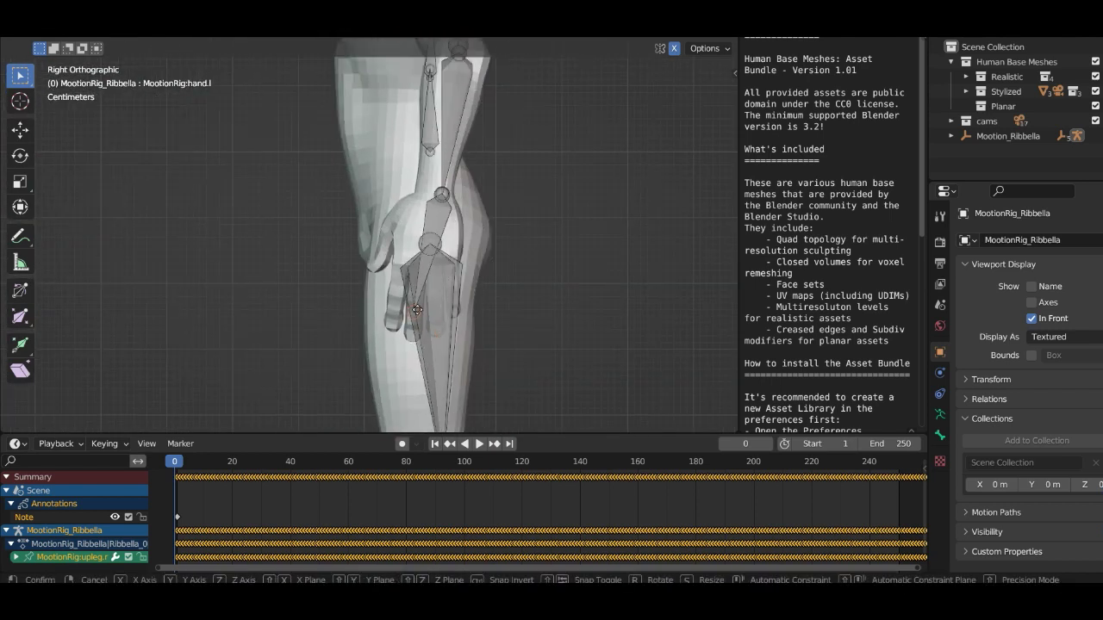
pyautogui.click(423, 321)
pyautogui.moveTo(517, 207); pyautogui.dragTo(491, 103, button='middle')
pyautogui.press('KP_1')
pyautogui.click(528, 187)
pyautogui.press('g')
pyautogui.click(528, 187)
# - Align the spine joints with the inside of the torso in side view
pyautogui.scroll(-4, 573, 280)
pyautogui.press('KP_3')
pyautogui.click(431, 135)
pyautogui.press('g')
pyautogui.click(445, 262)
pyautogui.click(469, 361)
pyautogui.click(512, 358)
# - Check the spine joints in front view and adjust the Spine2 joint along the body's centre line
pyautogui.press('KP_1')
pyautogui.click(488, 243)
pyautogui.click(501, 343)
pyautogui.click(487, 218)
pyautogui.click(488, 147)
pyautogui.press('g')
pyautogui.click(489, 147)
pyautogui.moveTo(489, 147); pyautogui.dragTo(413, 155, button='middle')
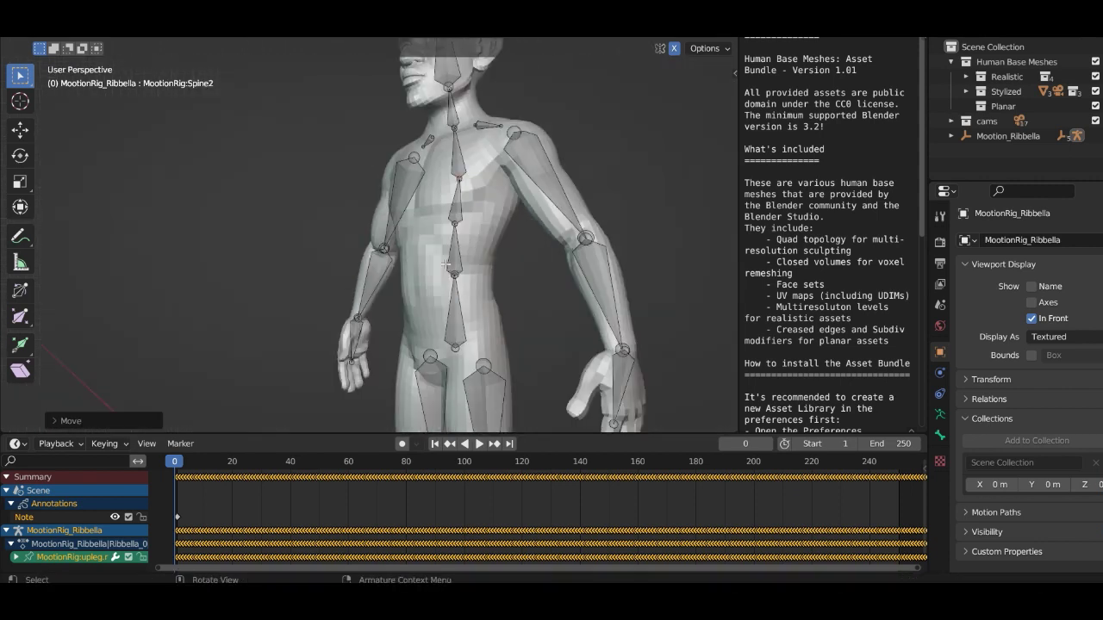
# - Move the leg.l joint onto the body's knee using the front and side views
pyautogui.press('KP_1')
pyautogui.keyDown('shift'); pyautogui.moveTo(414, 379); pyautogui.dragTo(414, 103, button='middle'); pyautogui.keyUp('shift')
pyautogui.click(429, 336)
pyautogui.press('g')
pyautogui.click(428, 327)
pyautogui.press('KP_3')
pyautogui.click(404, 193)
# - Fit the foot.l bone inside the mesh's foot in side view
pyautogui.keyDown('shift'); pyautogui.moveTo(404, 388); pyautogui.dragTo(431, 112, button='middle'); pyautogui.keyUp('shift')
pyautogui.moveTo(430, 241); pyautogui.dragTo(557, 261, button='middle')
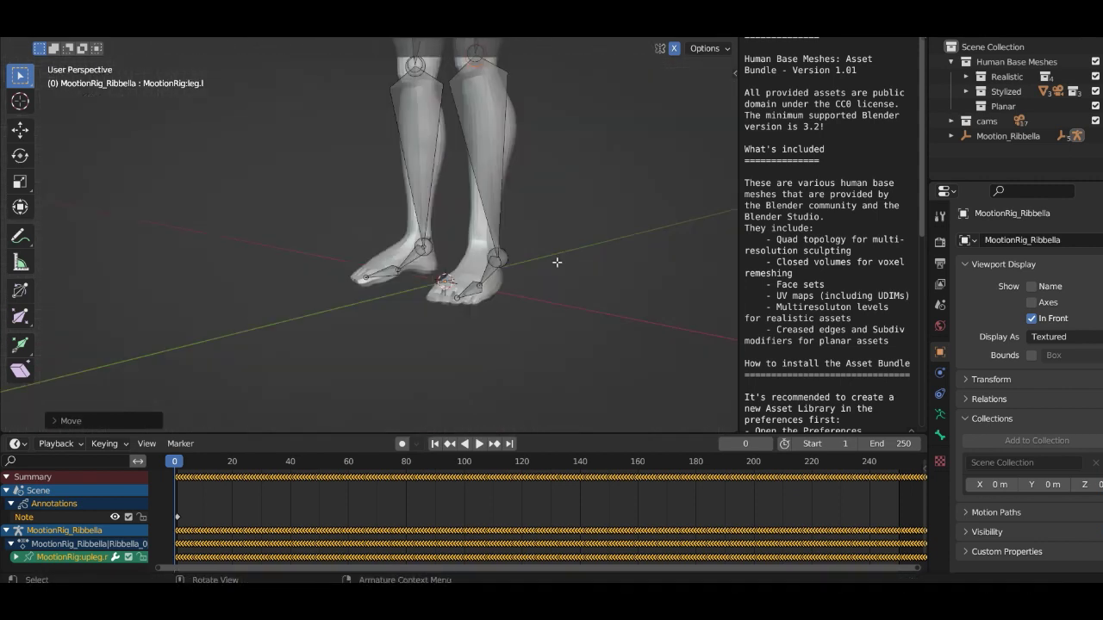
pyautogui.click(430, 267)
pyautogui.moveTo(430, 266); pyautogui.dragTo(327, 271, button='middle')
pyautogui.press('KP_3')
pyautogui.press('g')
pyautogui.click(491, 333)
# - Adjust the lower joint of the upleg.l bone at the knee in side view
pyautogui.scroll(-2, 492, 333)
pyautogui.keyDown('shift'); pyautogui.moveTo(492, 258); pyautogui.dragTo(491, 345, button='middle'); pyautogui.keyUp('shift')
pyautogui.moveTo(492, 345); pyautogui.dragTo(534, 349, button='middle')
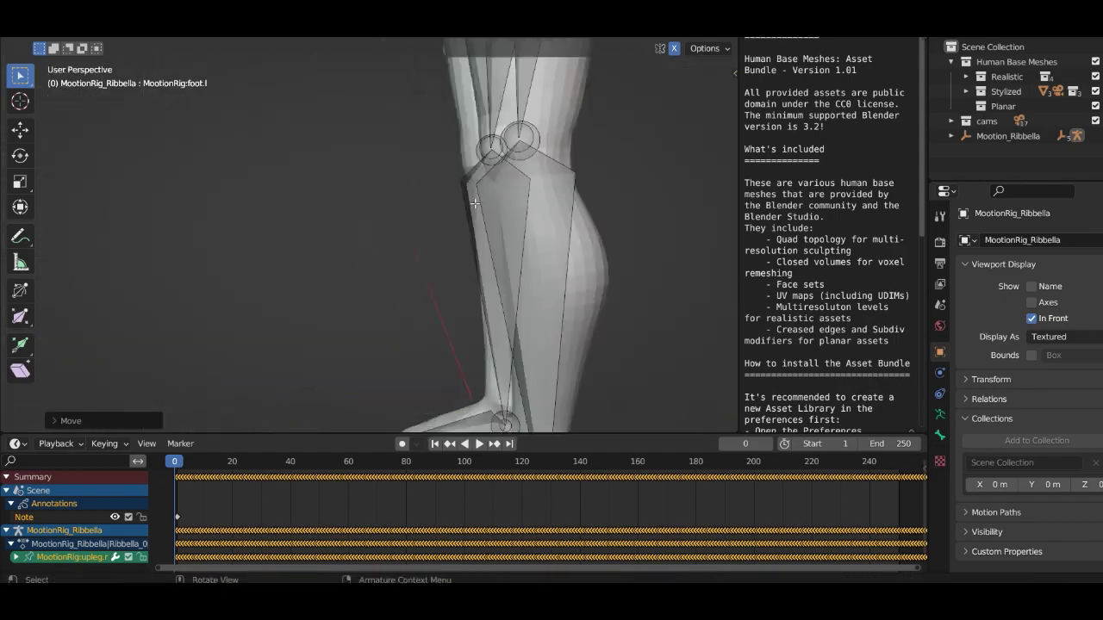
pyautogui.click(503, 152)
pyautogui.press('KP_3')
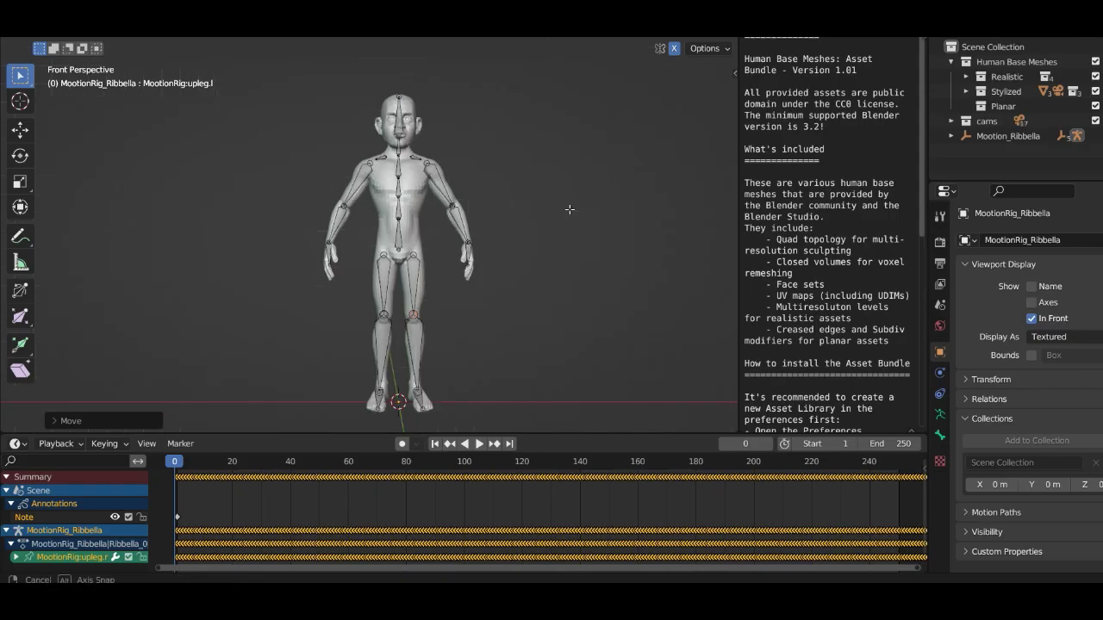
# - Examine how the leg, foot and hand bones sit inside the body from several angles
pyautogui.moveTo(569, 209); pyautogui.dragTo(413, 233, button='middle')
pyautogui.scroll(2, 487, 291)
pyautogui.keyDown('shift'); pyautogui.moveTo(488, 344); pyautogui.dragTo(562, 225, button='middle'); pyautogui.keyUp('shift')
pyautogui.scroll(4, 561, 315)
pyautogui.moveTo(562, 316); pyautogui.dragTo(435, 266, button='middle')
pyautogui.scroll(-3, 476, 251)
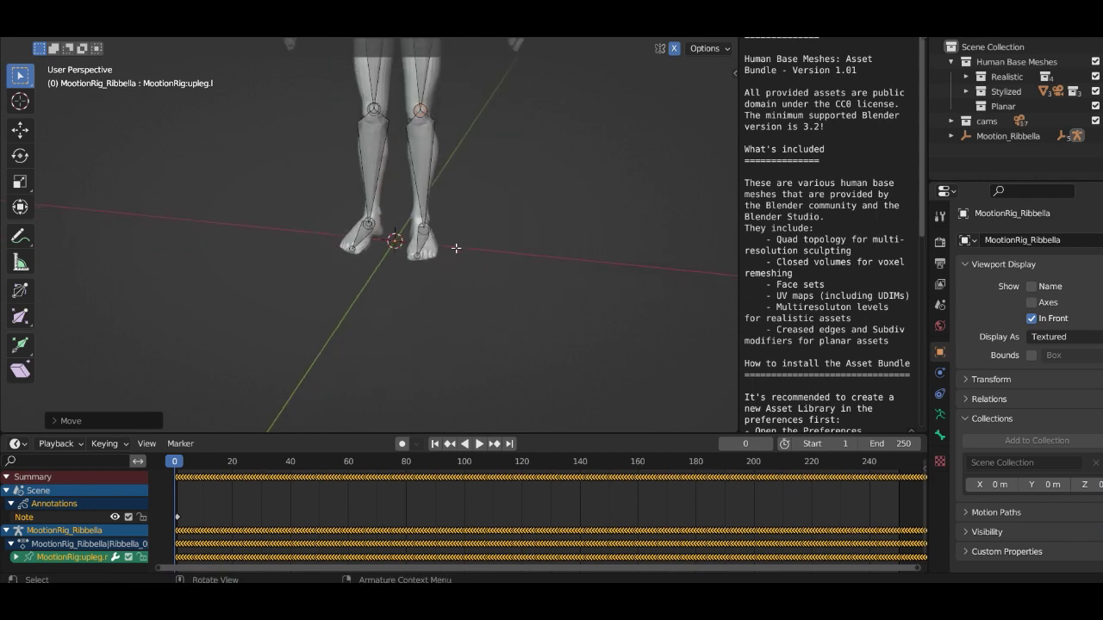
pyautogui.scroll(5, 480, 275)
pyautogui.moveTo(456, 277); pyautogui.dragTo(503, 269, button='middle')
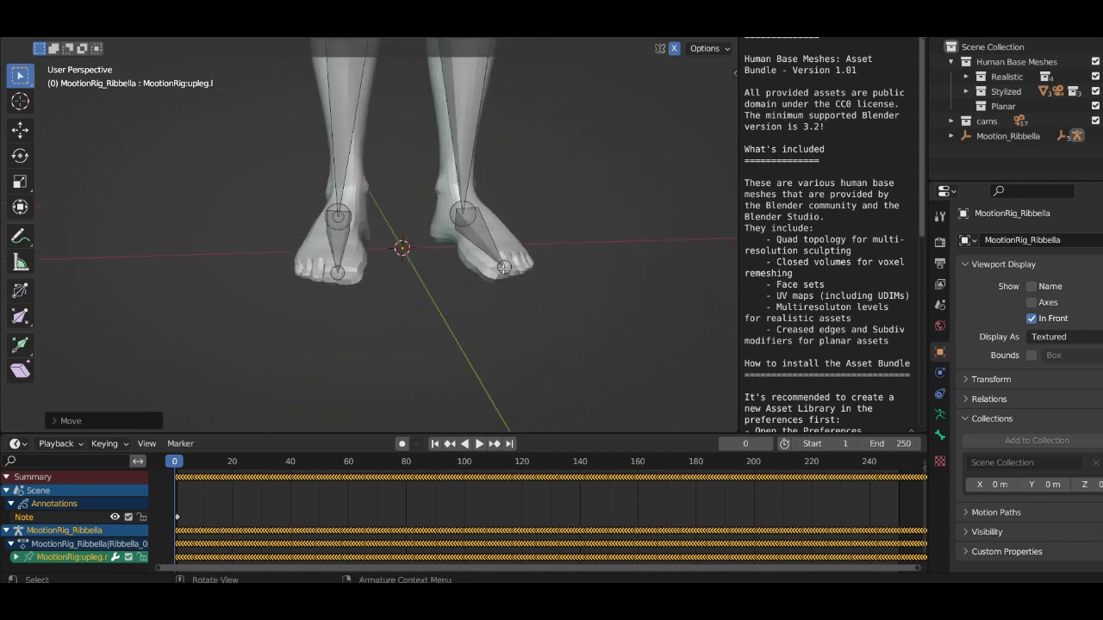
pyautogui.scroll(-6, 488, 201)
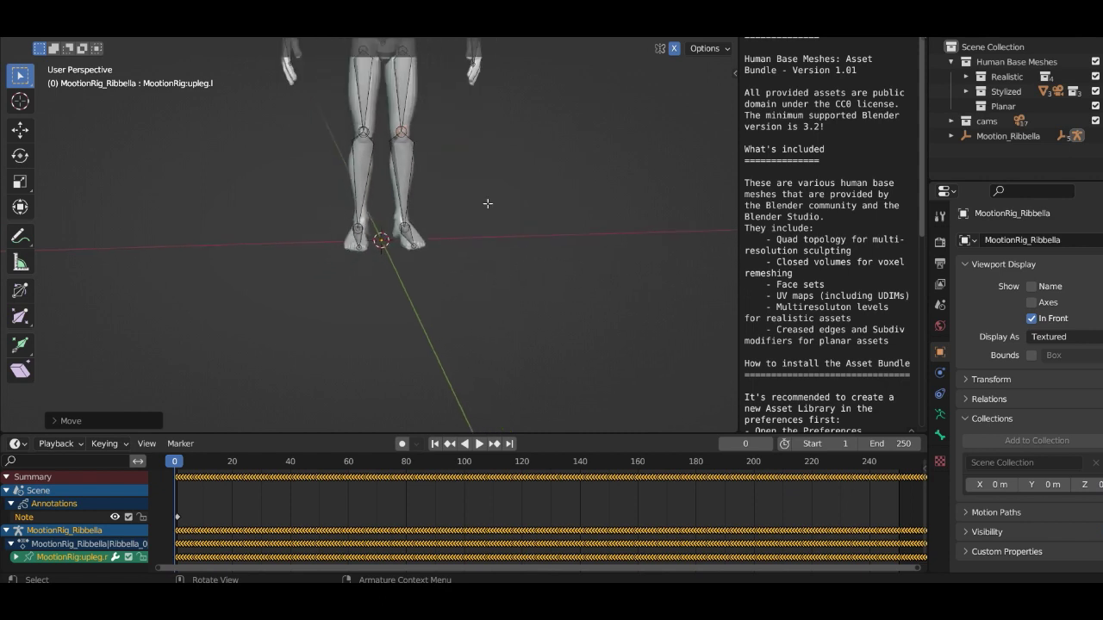
pyautogui.keyDown('shift'); pyautogui.moveTo(458, 204); pyautogui.dragTo(428, 295, button='middle'); pyautogui.keyUp('shift')
pyautogui.scroll(4, 431, 204)
pyautogui.moveTo(431, 196); pyautogui.dragTo(437, 171, button='middle')
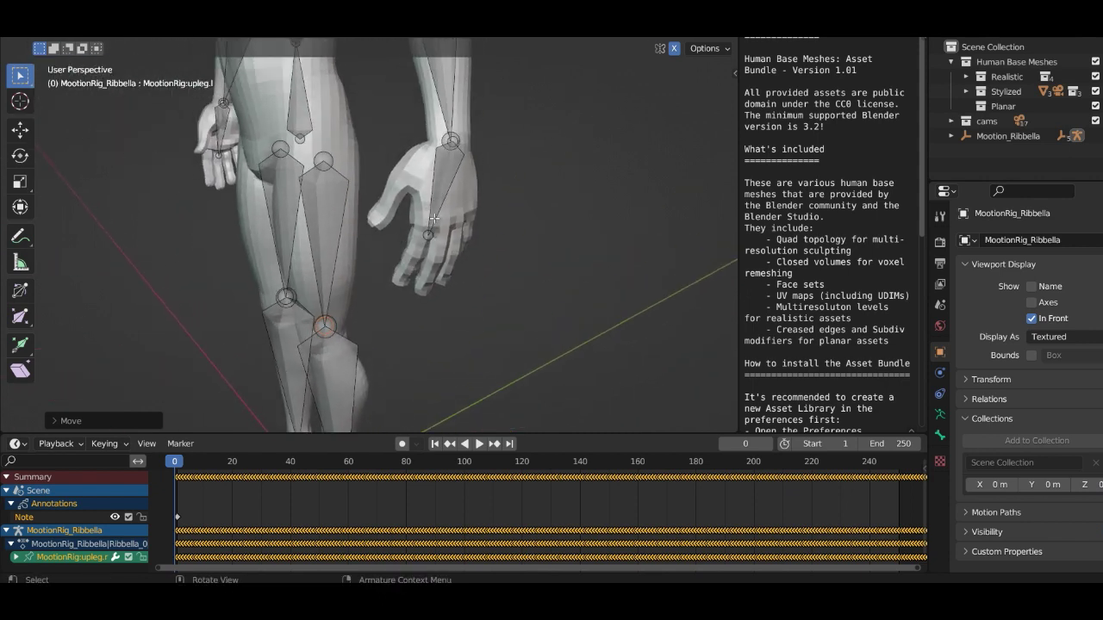
# - Inspect the fit of the arm, shoulder, neck and head bones, ending in front view
pyautogui.scroll(-3, 434, 219)
pyautogui.moveTo(434, 219); pyautogui.dragTo(508, 212, button='middle')
pyautogui.keyDown('shift'); pyautogui.moveTo(383, 52); pyautogui.dragTo(520, 217, button='middle'); pyautogui.keyUp('shift')
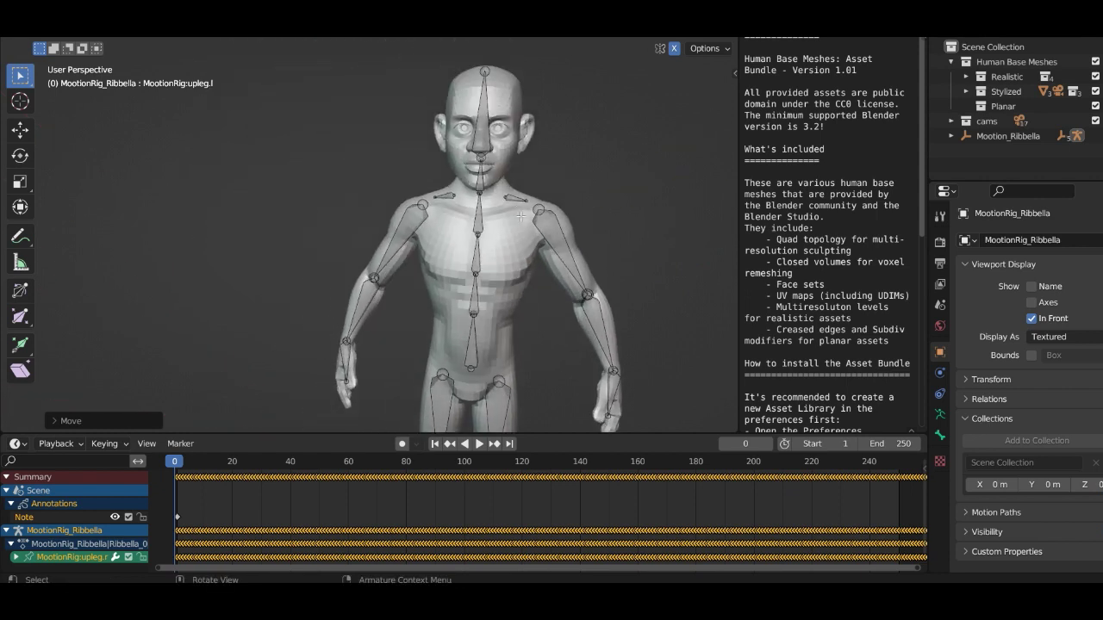
pyautogui.scroll(6, 521, 216)
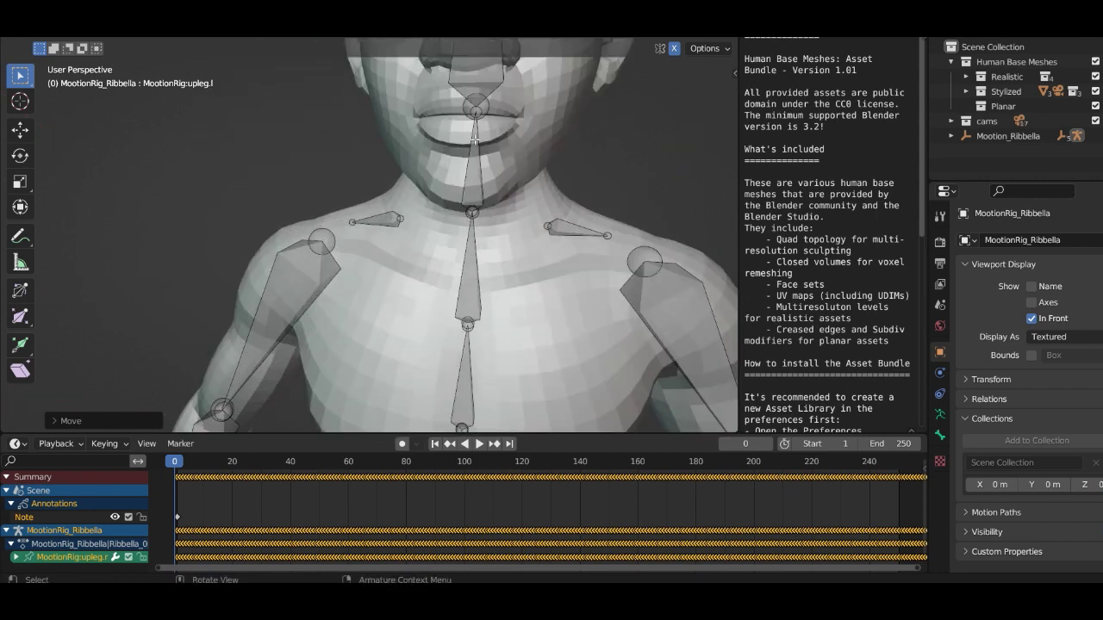
pyautogui.scroll(-5, 480, 148)
pyautogui.scroll(5, 473, 138)
pyautogui.scroll(-5, 485, 129)
pyautogui.moveTo(485, 129); pyautogui.dragTo(397, 124, button='middle')
pyautogui.scroll(-4, 419, 153)
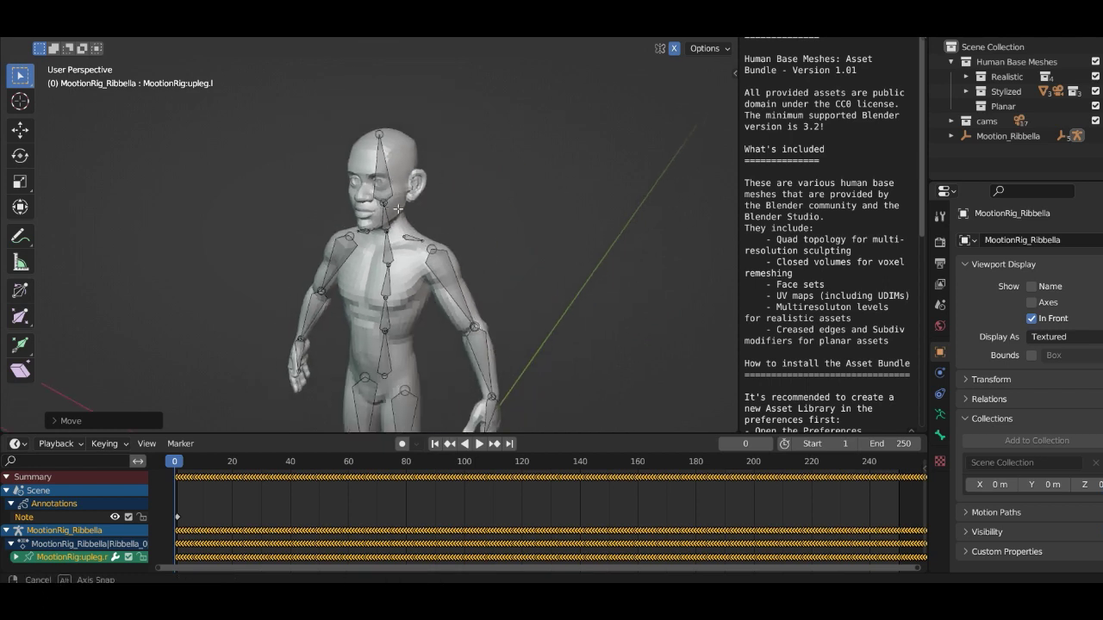
pyautogui.moveTo(370, 173); pyautogui.dragTo(434, 197, button='middle')
pyautogui.press('KP_1')
pyautogui.scroll(-3, 465, 249)
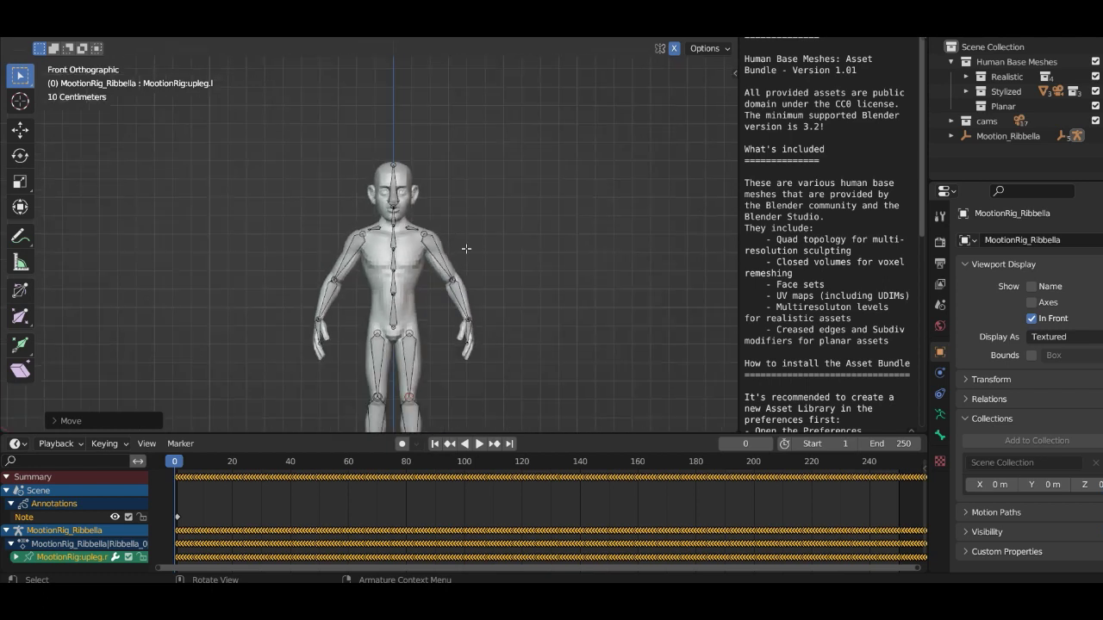
# - Frame the whole figure in front view and switch the armature to Object Mode
pyautogui.keyDown('shift'); pyautogui.moveTo(478, 232); pyautogui.dragTo(531, 172, button='middle'); pyautogui.keyUp('shift')
pyautogui.click(68, 38)
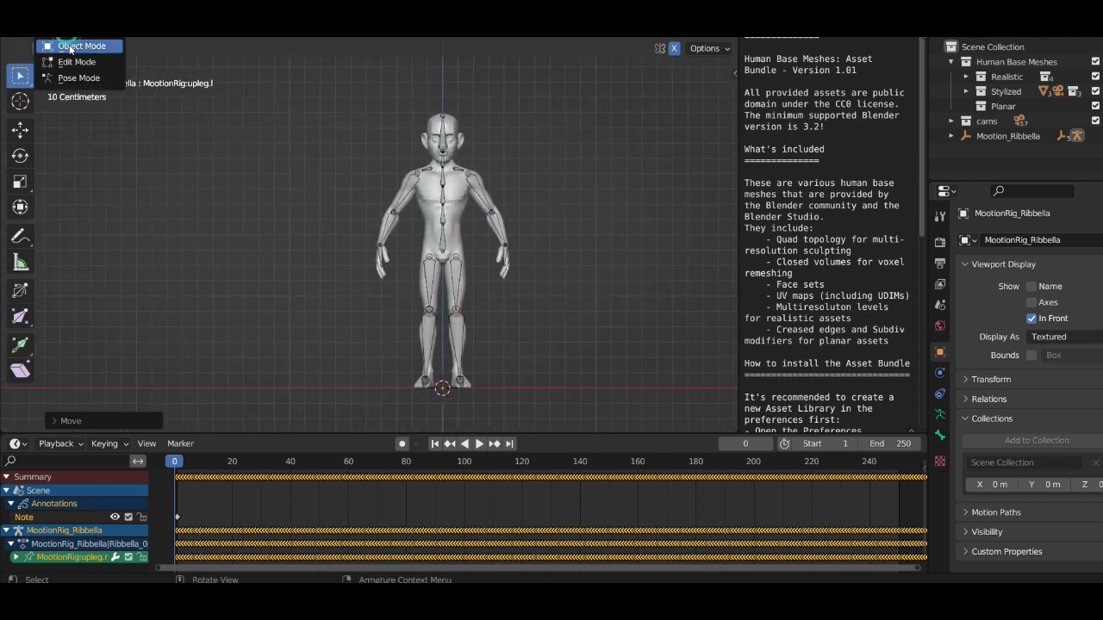
pyautogui.click(73, 42)
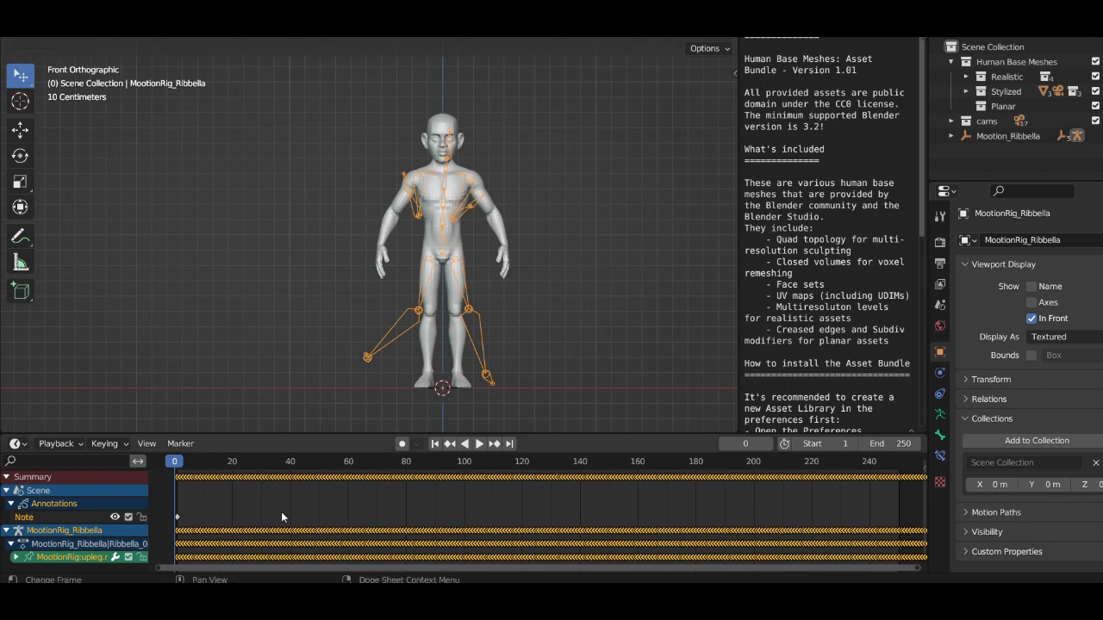
# - Examine the first keyframes in the timeline around frames 0 and 1 and return the current frame to 0
pyautogui.moveTo(151, 512); pyautogui.dragTo(270, 512, button='middle')
pyautogui.moveTo(347, 517); pyautogui.dragTo(515, 548, button='middle')
pyautogui.scroll(7, 546, 532)
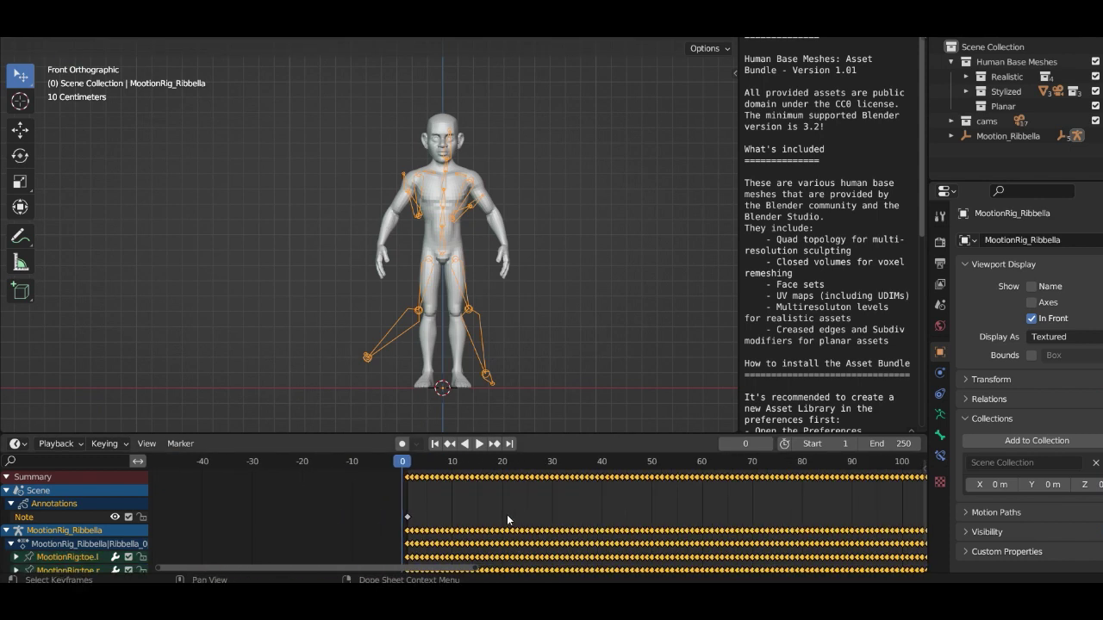
pyautogui.scroll(14, 508, 515)
pyautogui.moveTo(189, 491); pyautogui.dragTo(538, 529, button='middle')
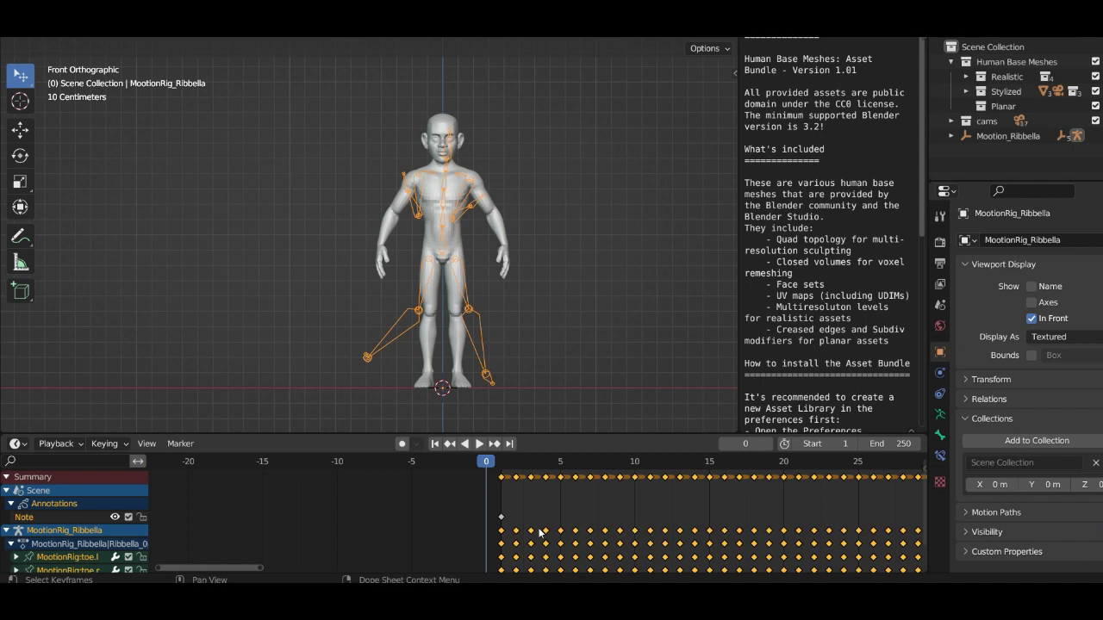
pyautogui.scroll(6, 540, 532)
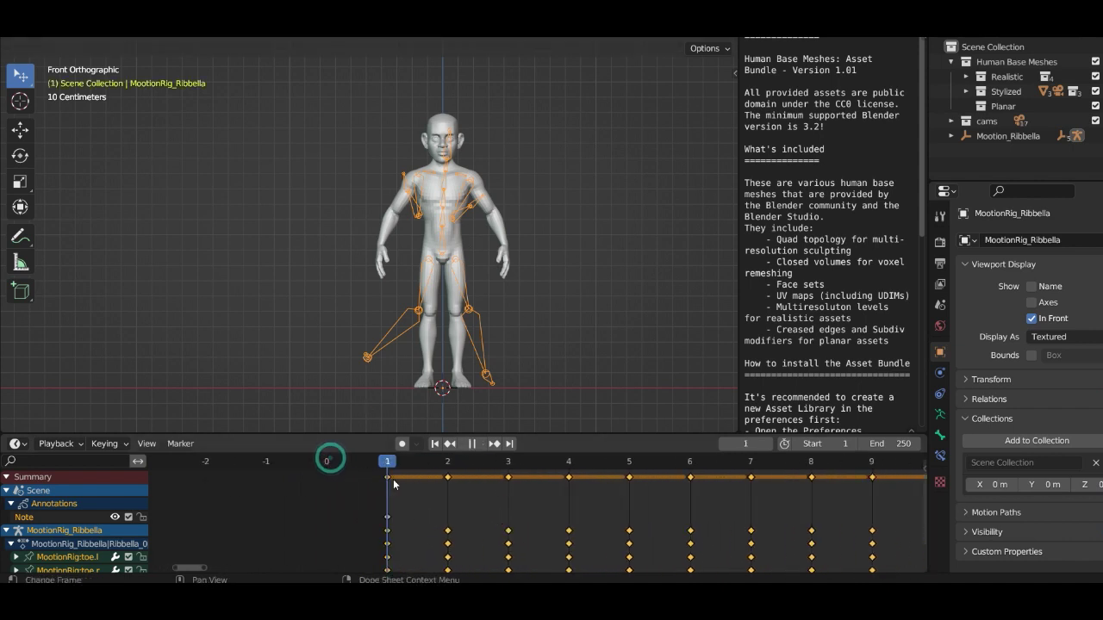
pyautogui.moveTo(761, 515); pyautogui.dragTo(344, 470)
pyautogui.press('space')
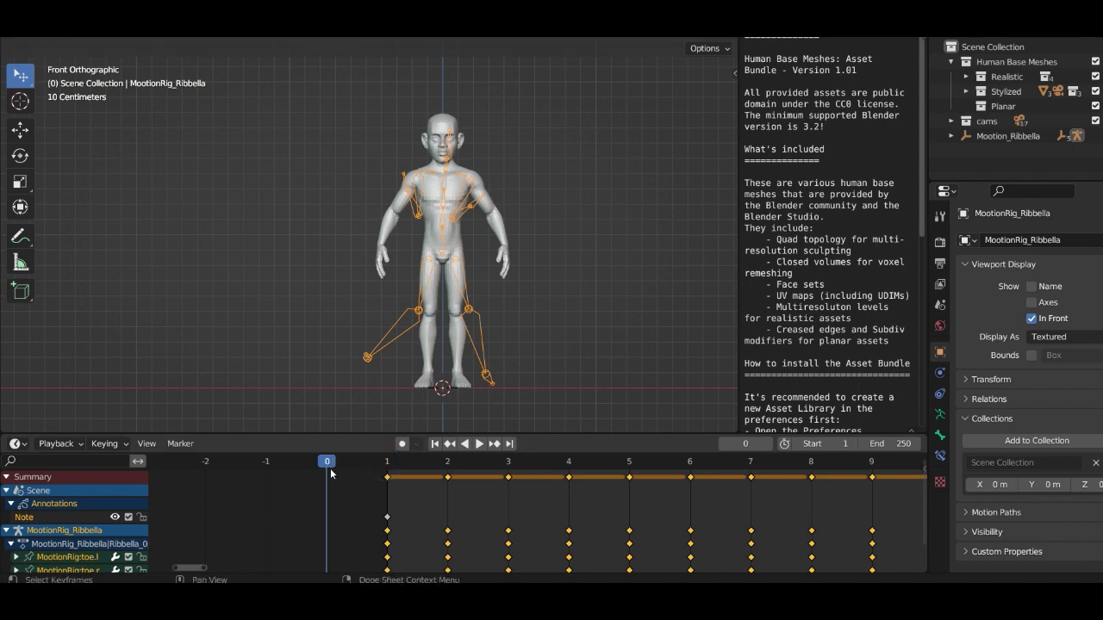
pyautogui.scroll(2, 332, 480)
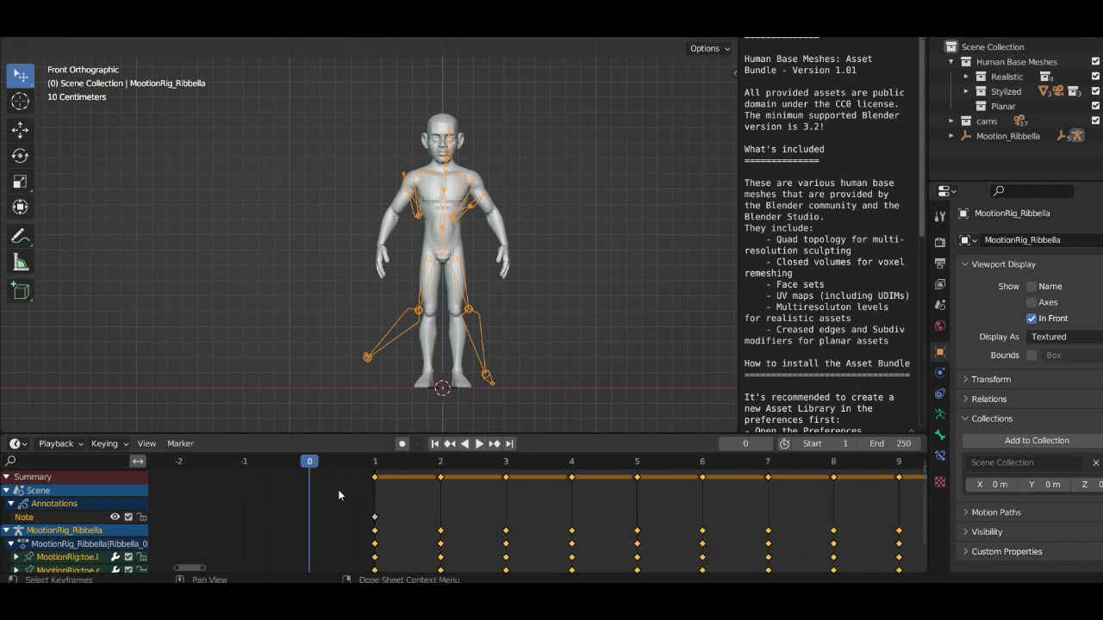
# - Switch the armature to Pose Mode, select all bones and clear their rotation at frame 0
pyautogui.click(84, 31)
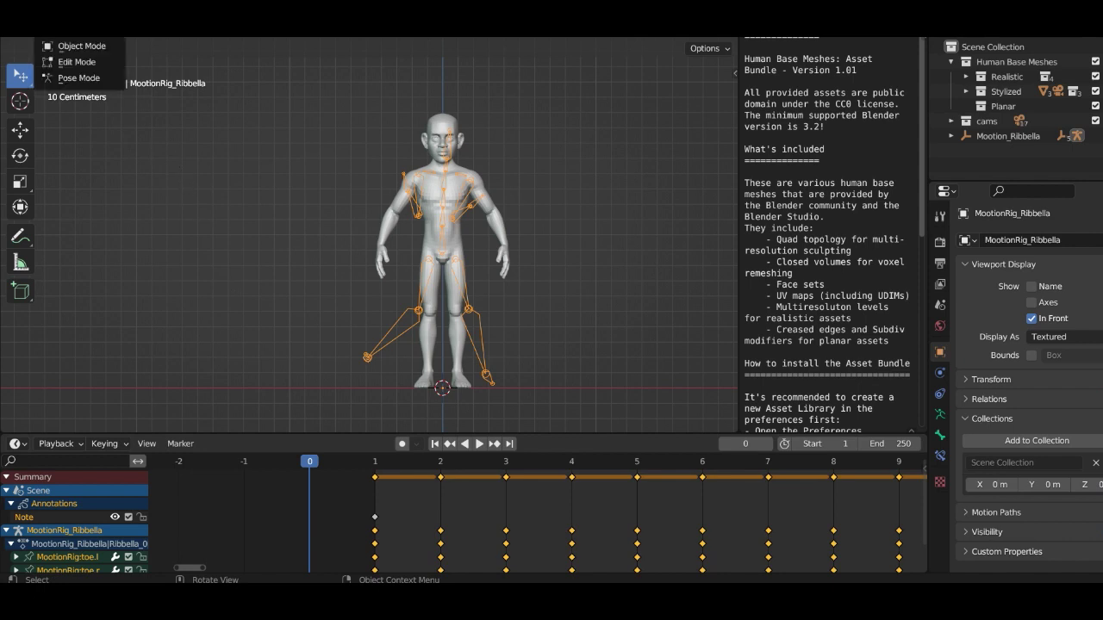
pyautogui.click(78, 78)
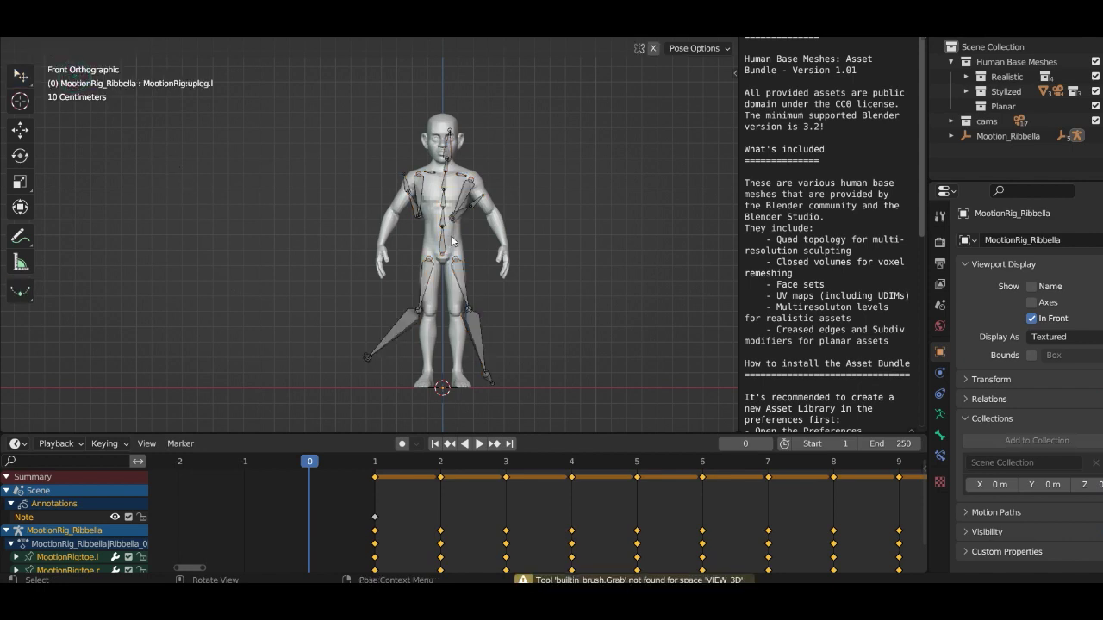
pyautogui.press('a')
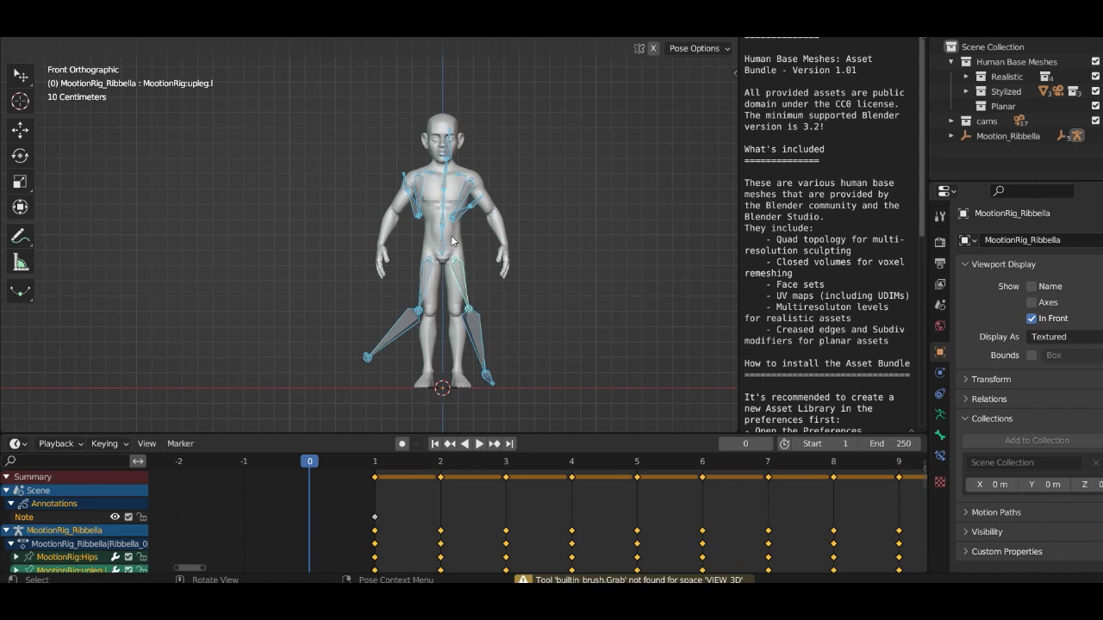
pyautogui.hotkey('alt', 'r')
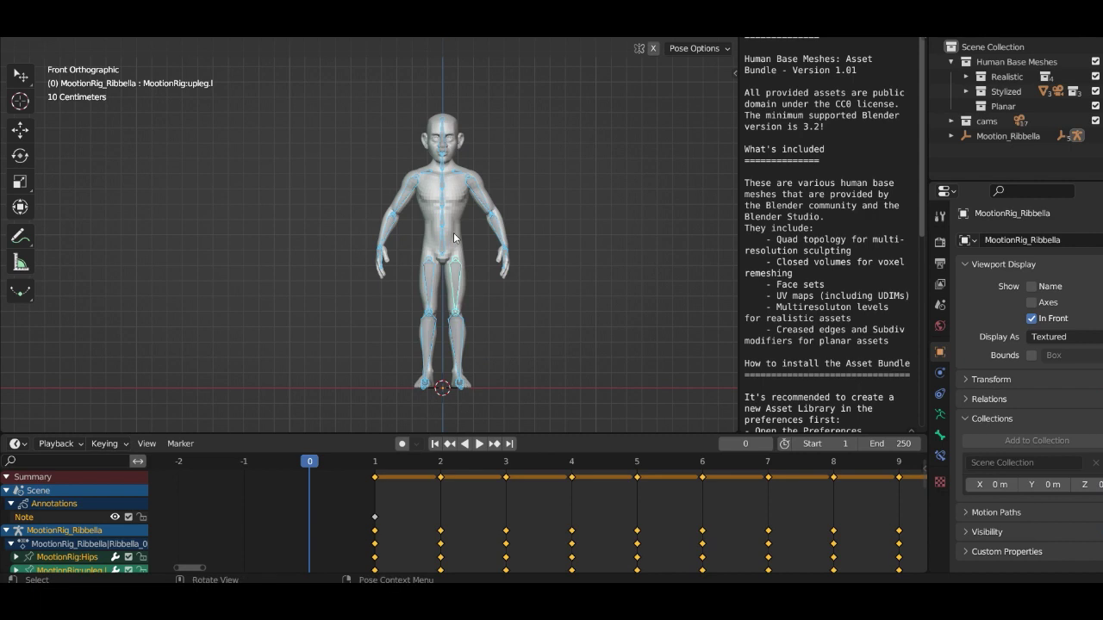
pyautogui.moveTo(456, 237); pyautogui.dragTo(481, 235, button='middle')
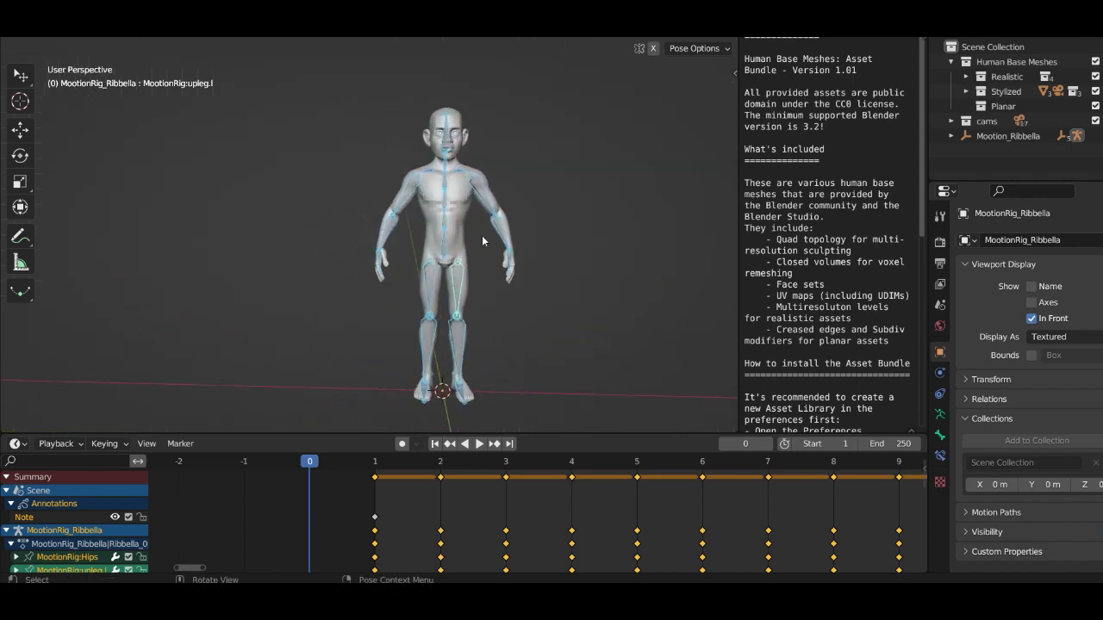
# - Insert a Location & Rotation keyframe for all bones at frame 0, with the rig seen in front view
pyautogui.press('KP_1')
pyautogui.scroll(5, 514, 238)
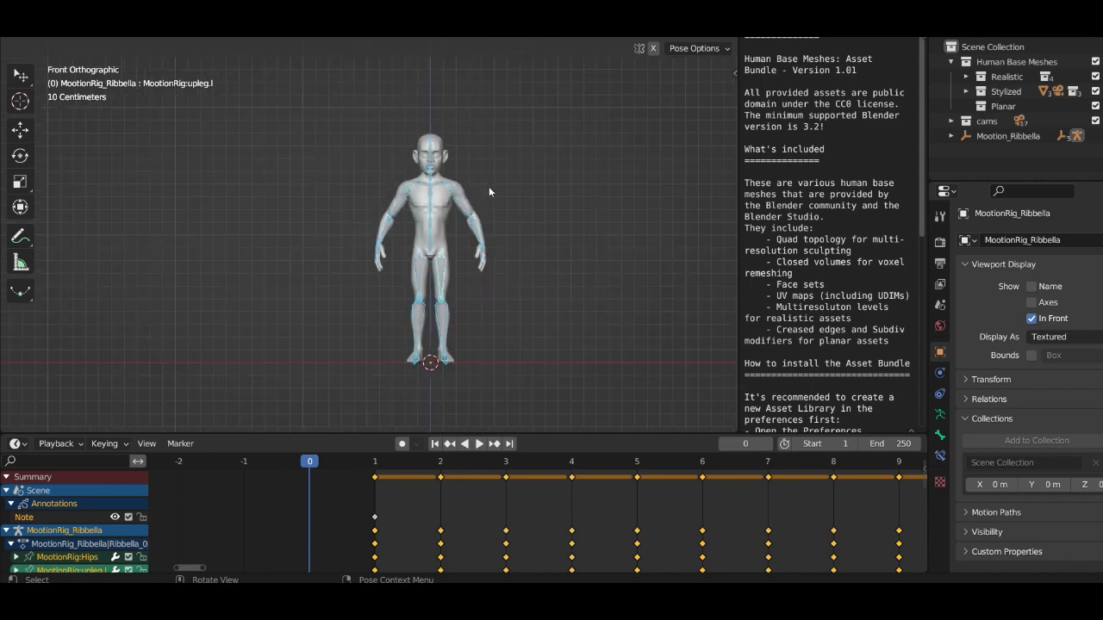
pyautogui.scroll(2, 488, 186)
pyautogui.keyDown('shift'); pyautogui.moveTo(500, 212); pyautogui.dragTo(457, 141, button='middle'); pyautogui.keyUp('shift')
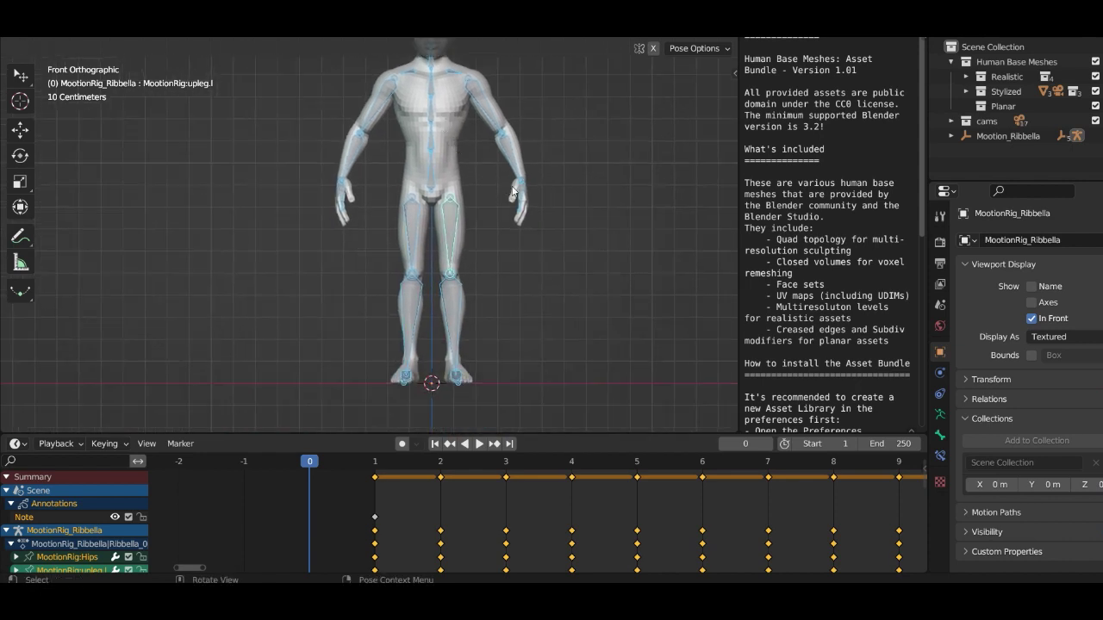
pyautogui.press('i')
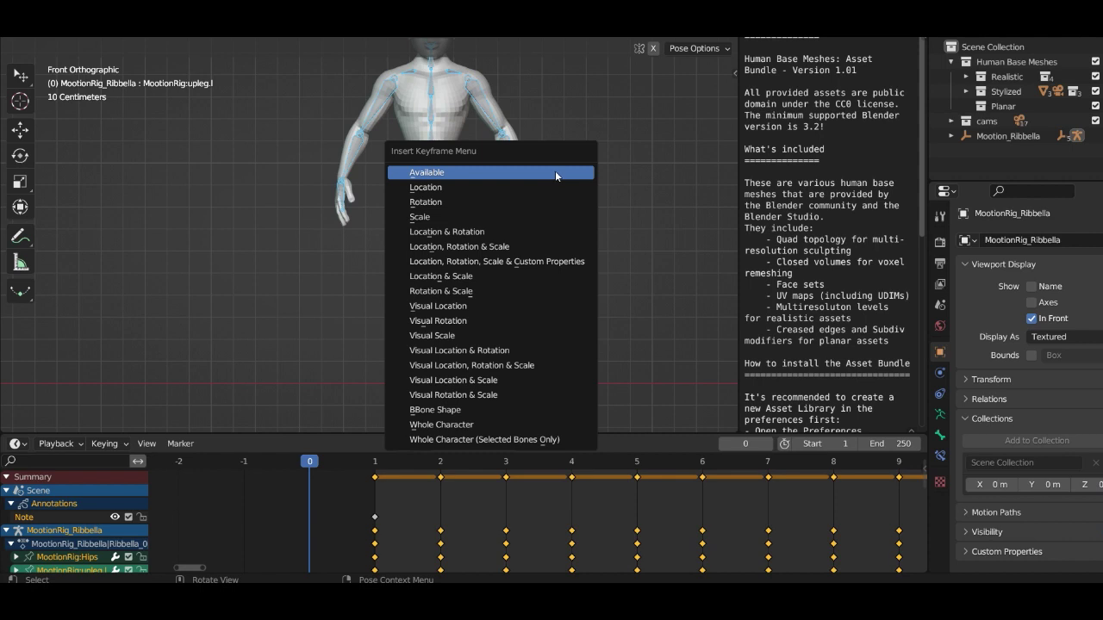
pyautogui.click(450, 233)
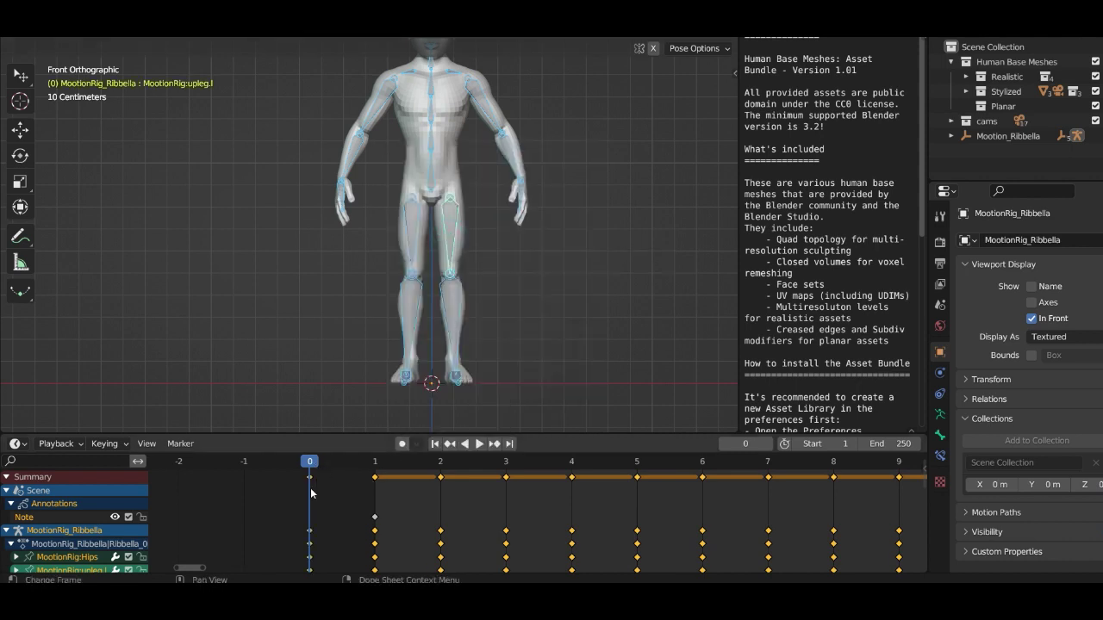
# - Select all keyframes in the timeline and shift them one frame later, putting the rest pose on frame 1
pyautogui.scroll(-4, 402, 504)
pyautogui.scroll(2, 507, 523)
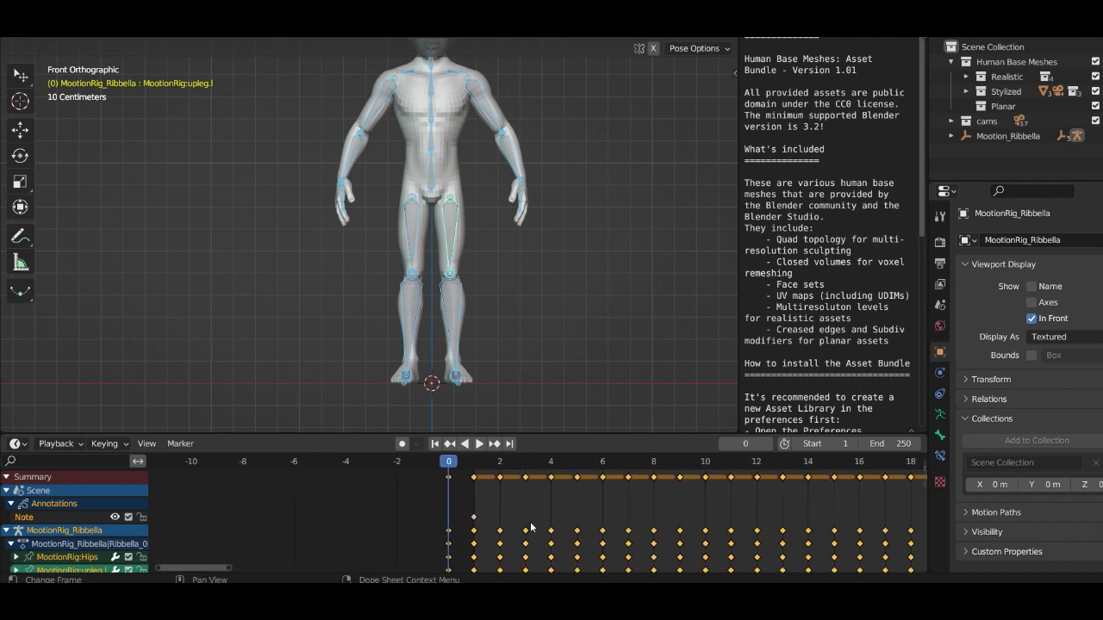
pyautogui.click(462, 504)
pyautogui.press('a')
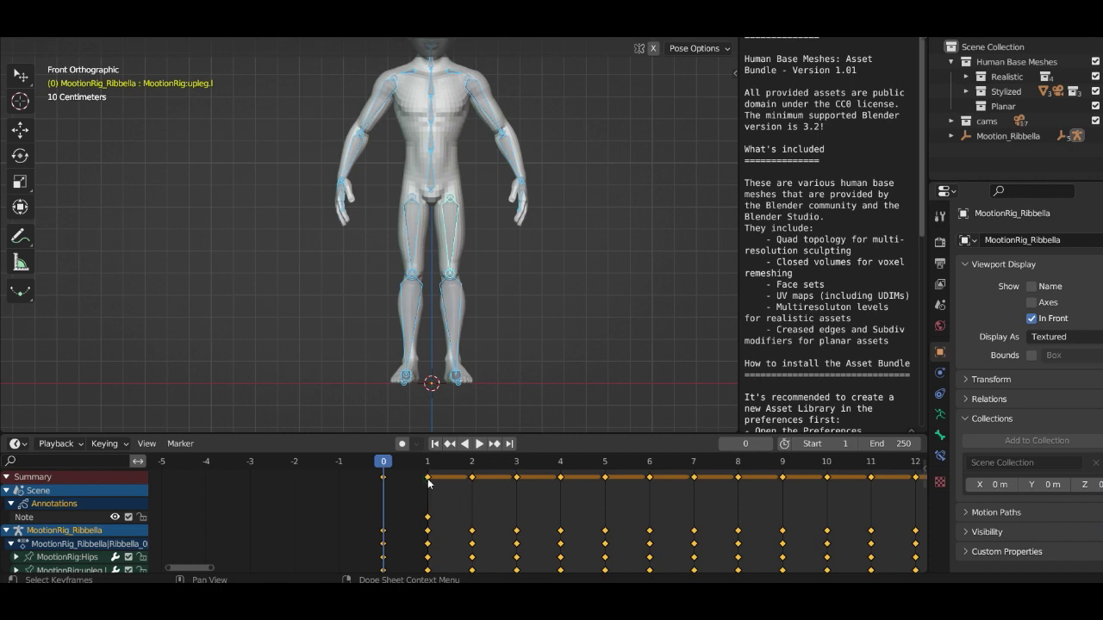
pyautogui.moveTo(427, 478); pyautogui.dragTo(485, 494)
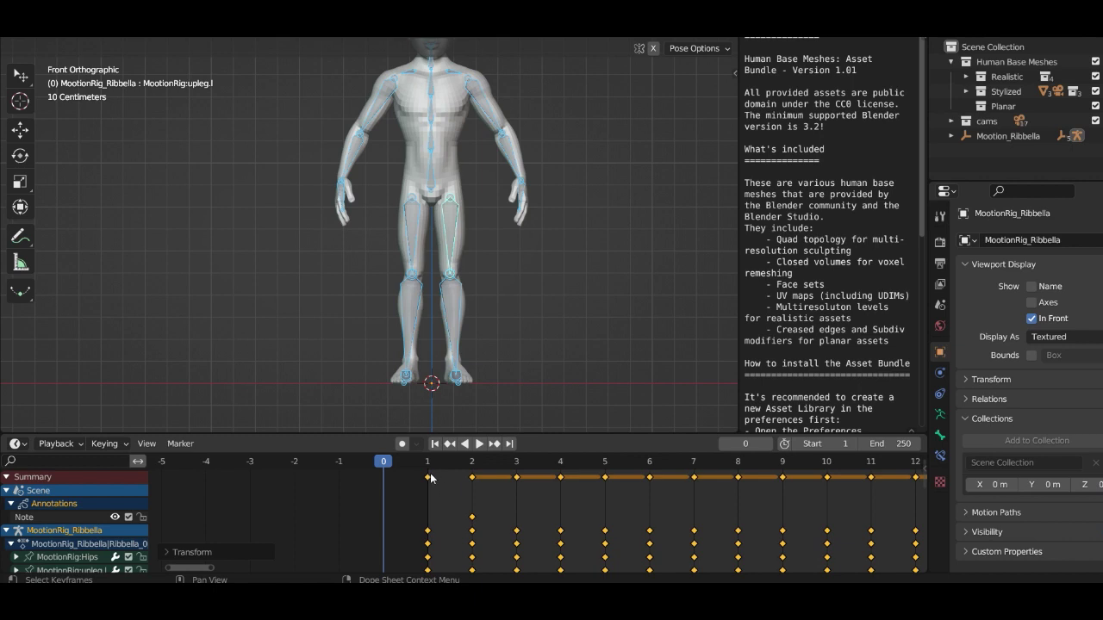
pyautogui.scroll(-8, 430, 479)
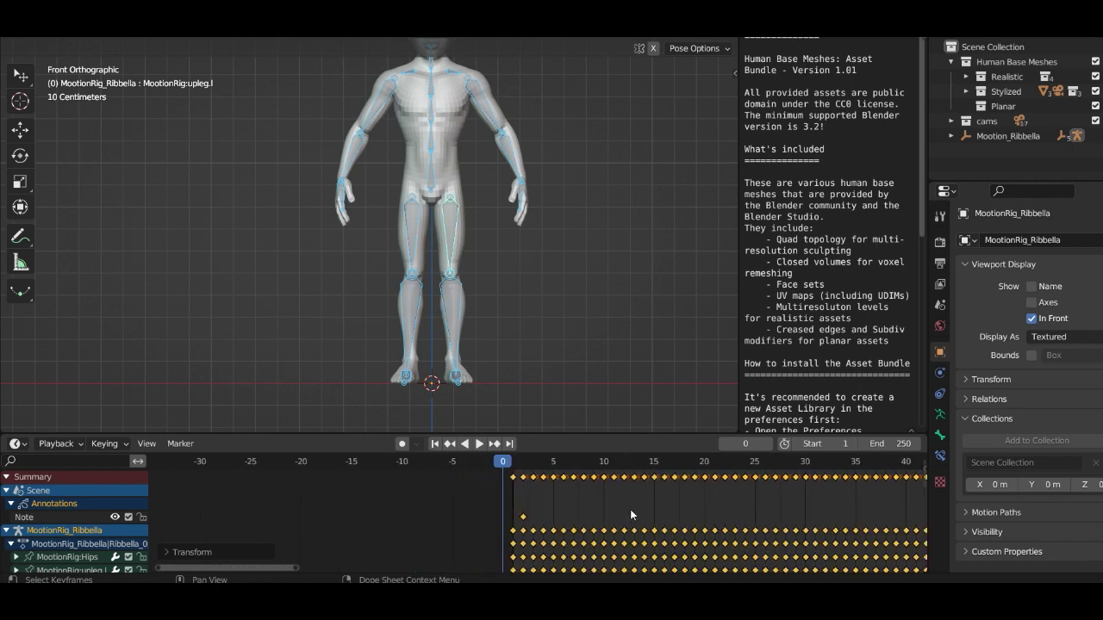
pyautogui.scroll(-8, 608, 510)
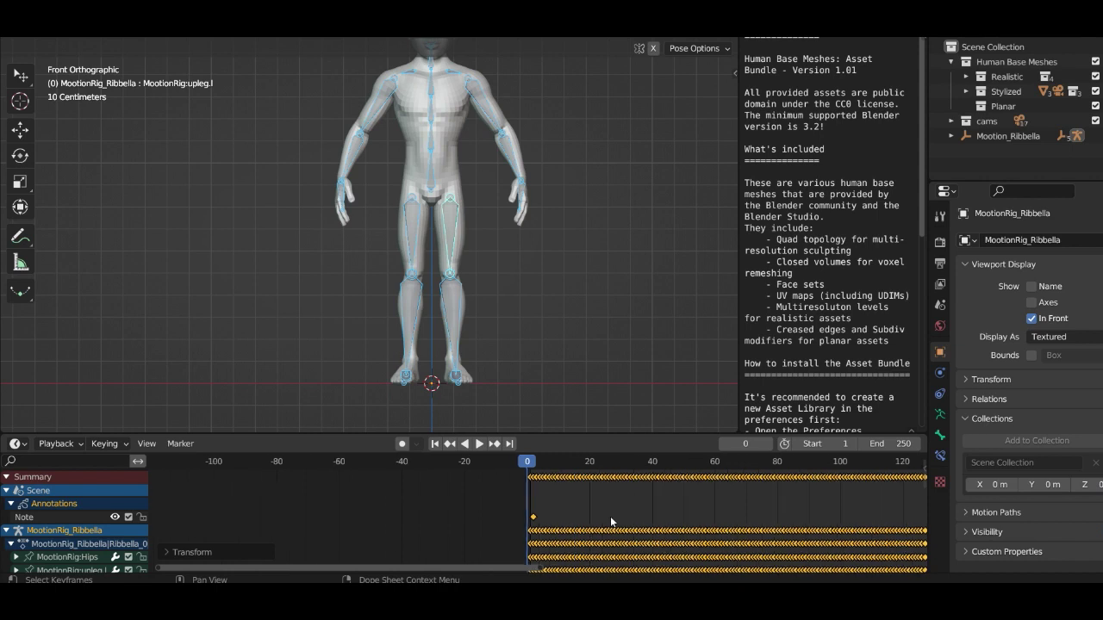
pyautogui.scroll(-2, 609, 516)
pyautogui.scroll(12, 581, 508)
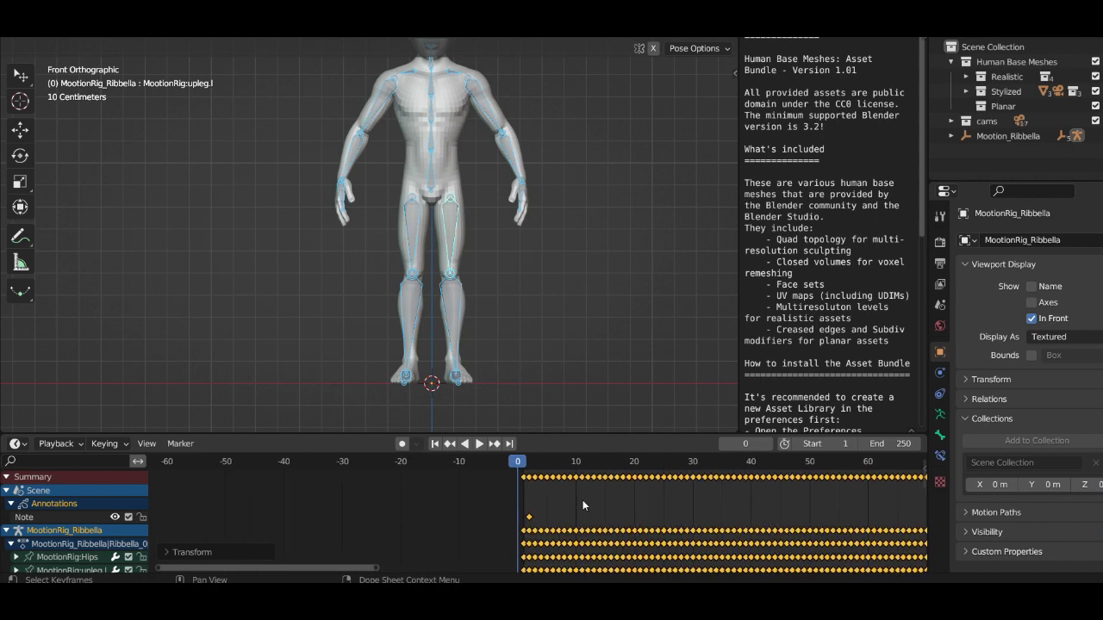
pyautogui.scroll(8, 588, 497)
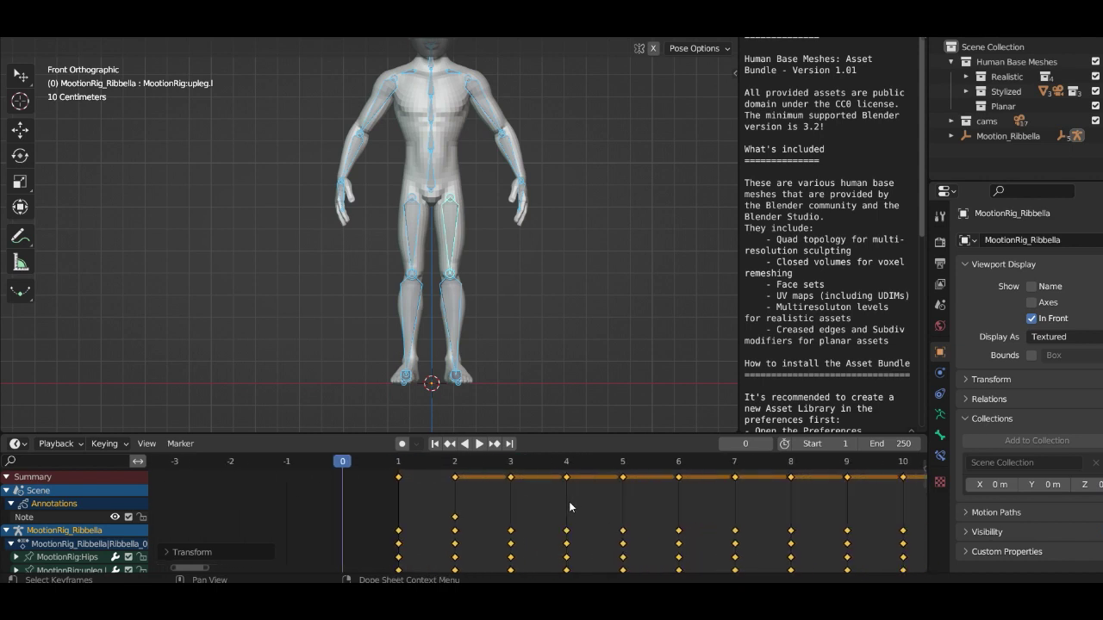
pyautogui.click(499, 243)
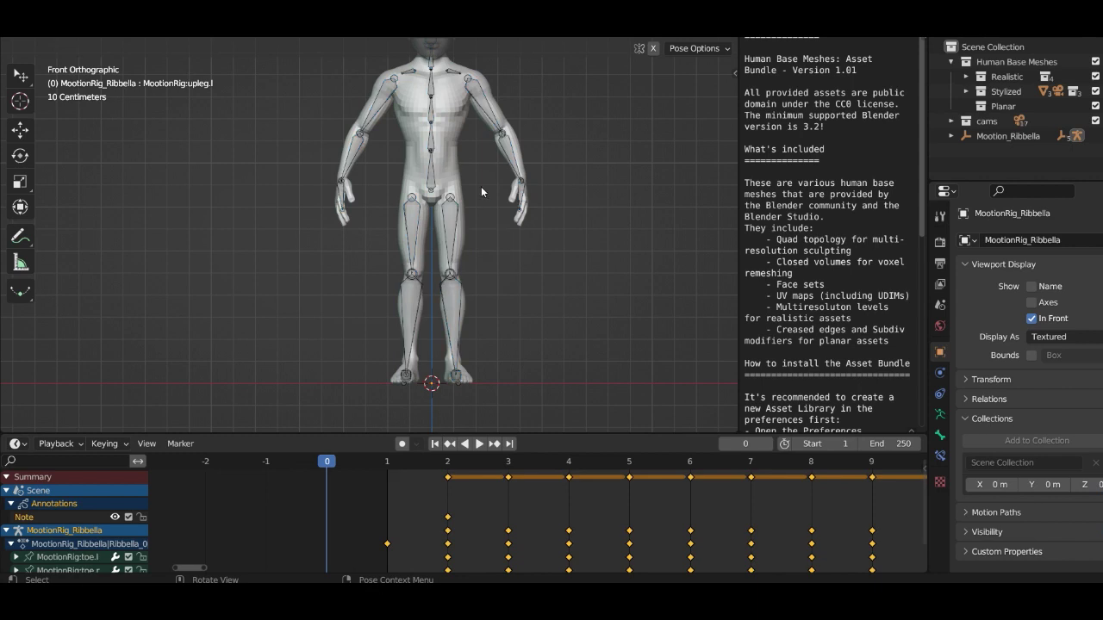
pyautogui.keyDown('shift'); pyautogui.moveTo(481, 186); pyautogui.dragTo(466, 312, button='middle'); pyautogui.keyUp('shift')
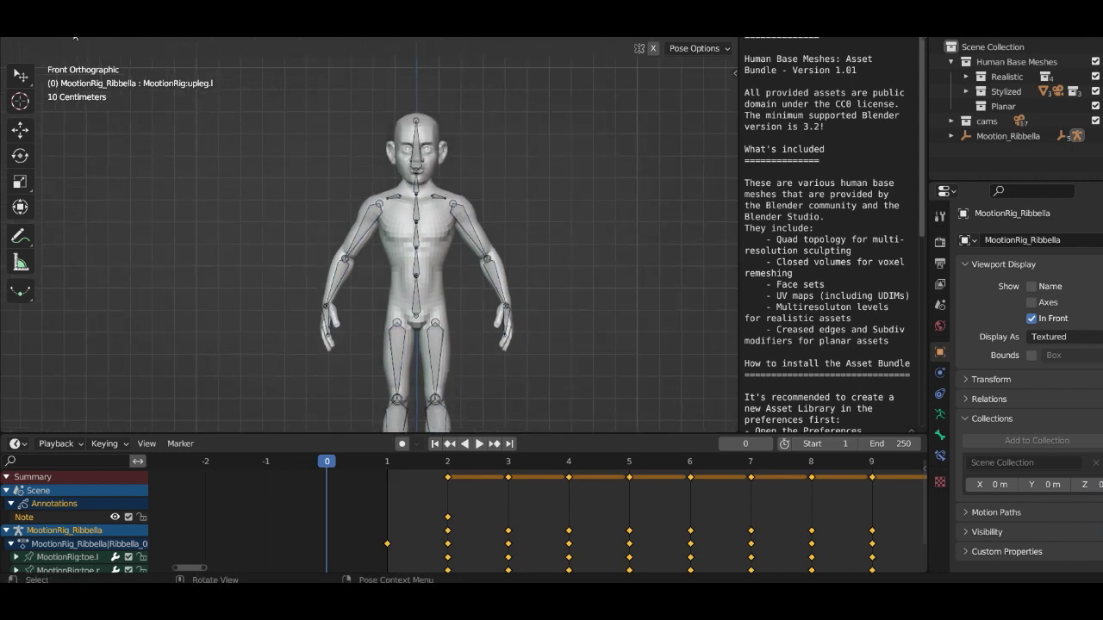
pyautogui.click(75, 37)
pyautogui.click(76, 44)
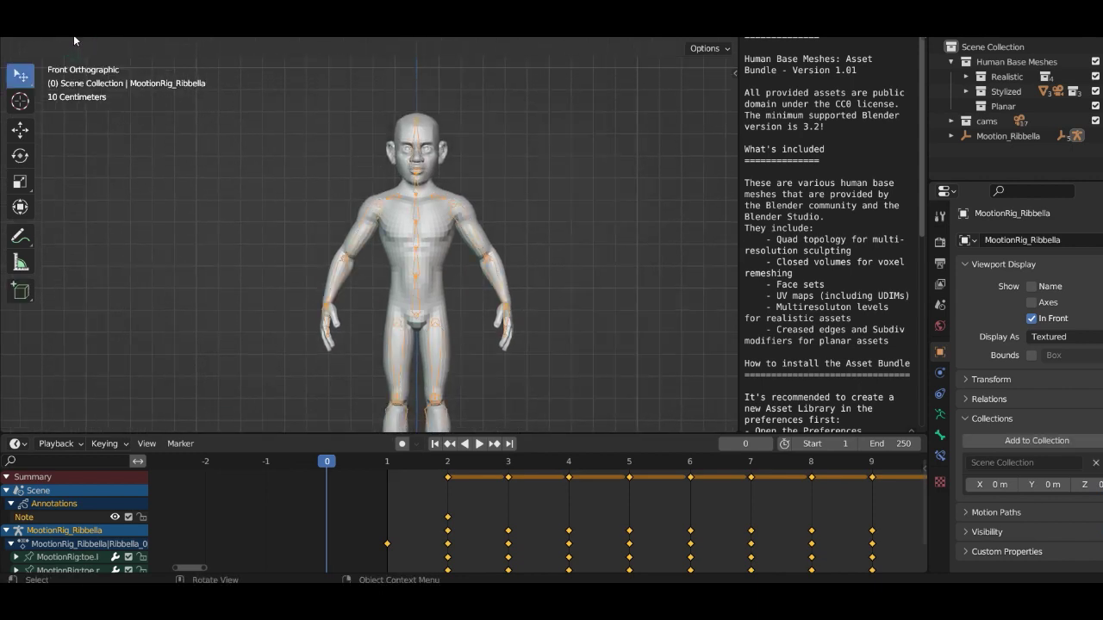
pyautogui.click(74, 37)
pyautogui.click(81, 79)
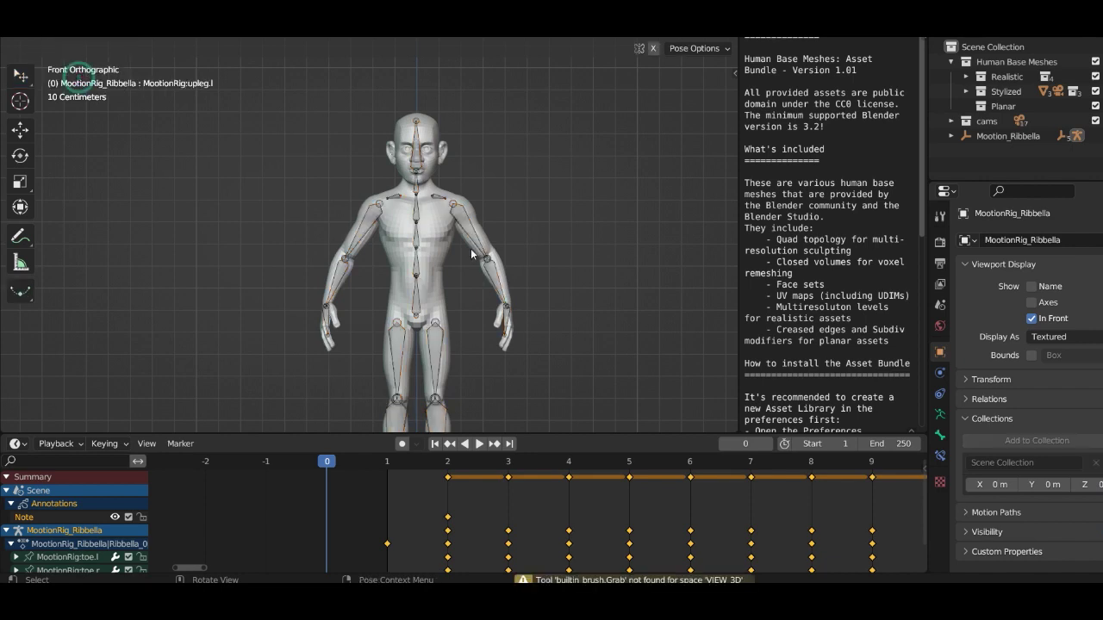
# - Select all bones of the armature and switch it to Object Mode
pyautogui.hotkey('ctrl', 'a')
pyautogui.click(412, 161)
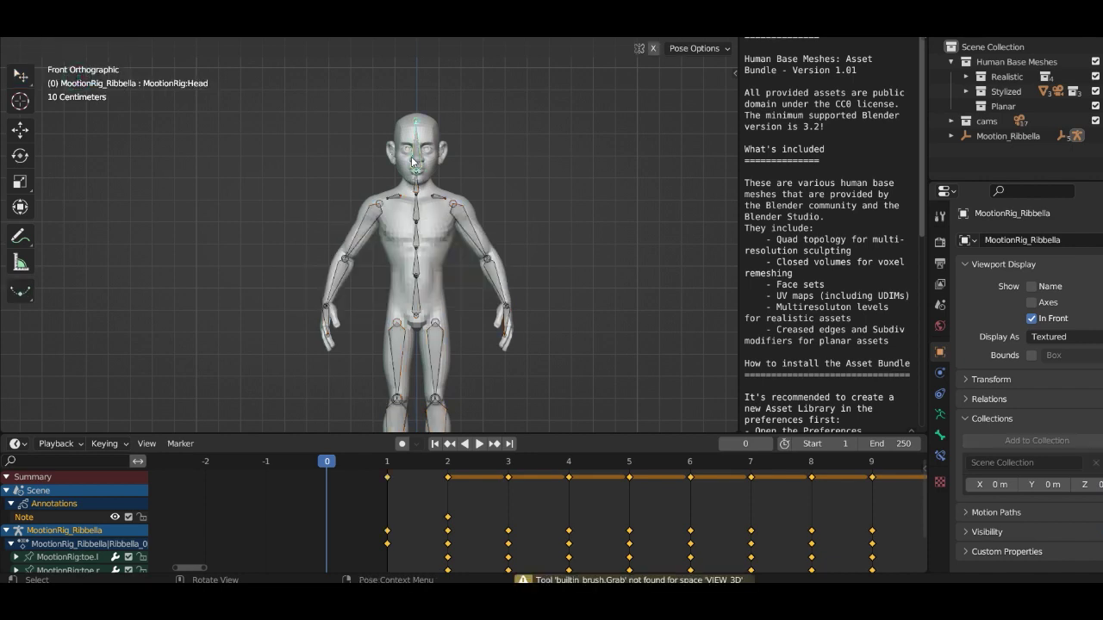
pyautogui.hotkey('ctrl', 'a')
pyautogui.click(414, 157)
pyautogui.press('a')
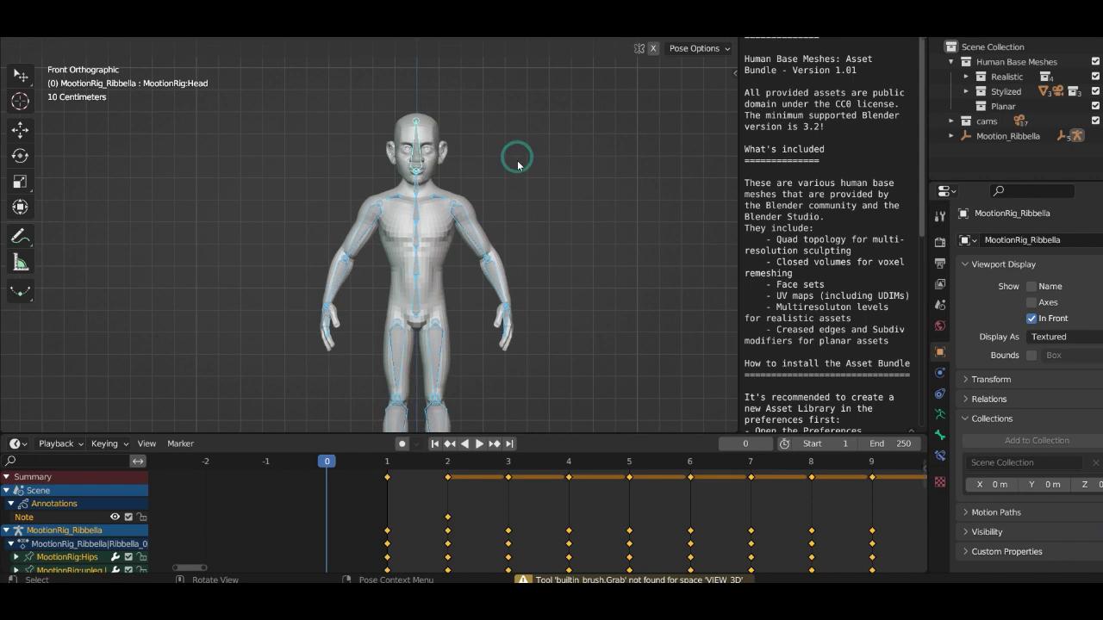
pyautogui.scroll(-2, 422, 183)
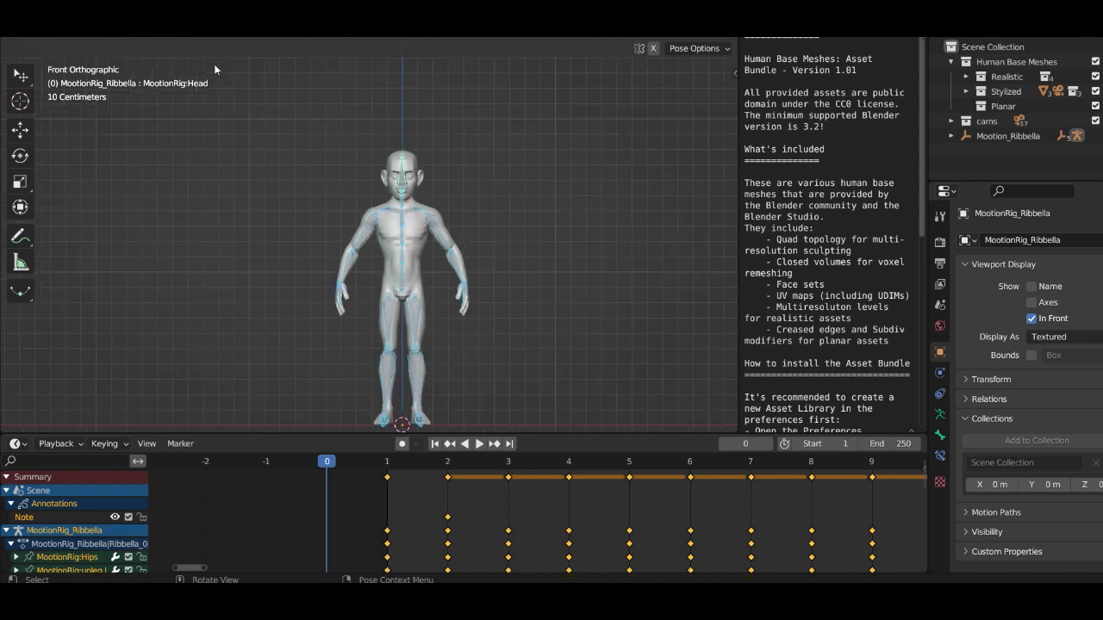
pyautogui.click(106, 37)
pyautogui.click(94, 45)
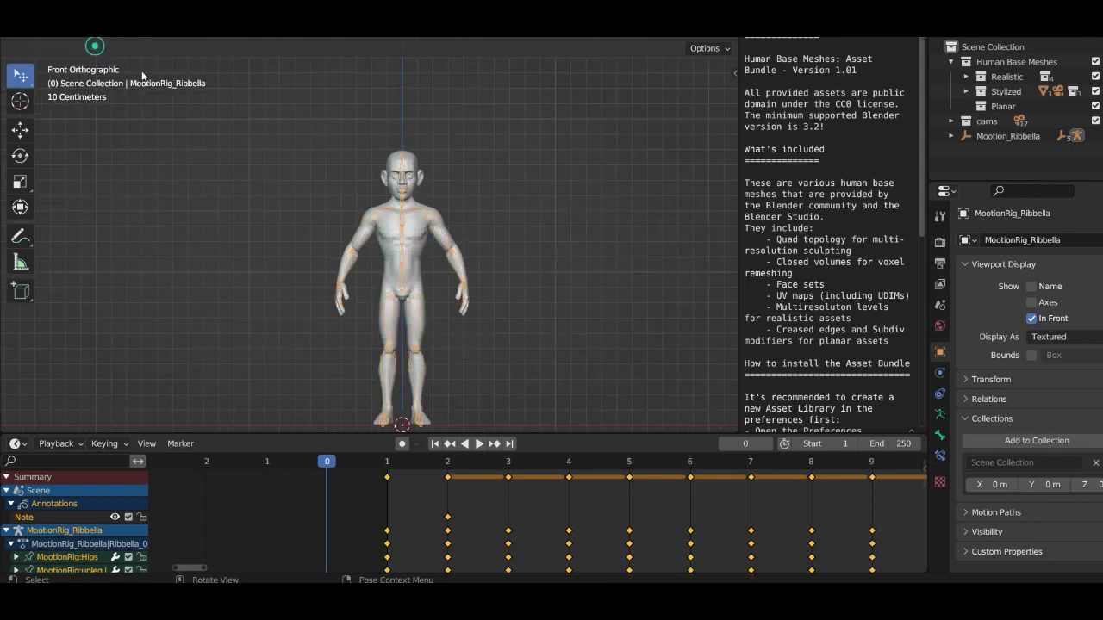
# - Parent the stylized male body mesh to the Mootion armature using Armature Deform With Automatic Weights
pyautogui.scroll(2, 405, 172)
pyautogui.click(433, 133)
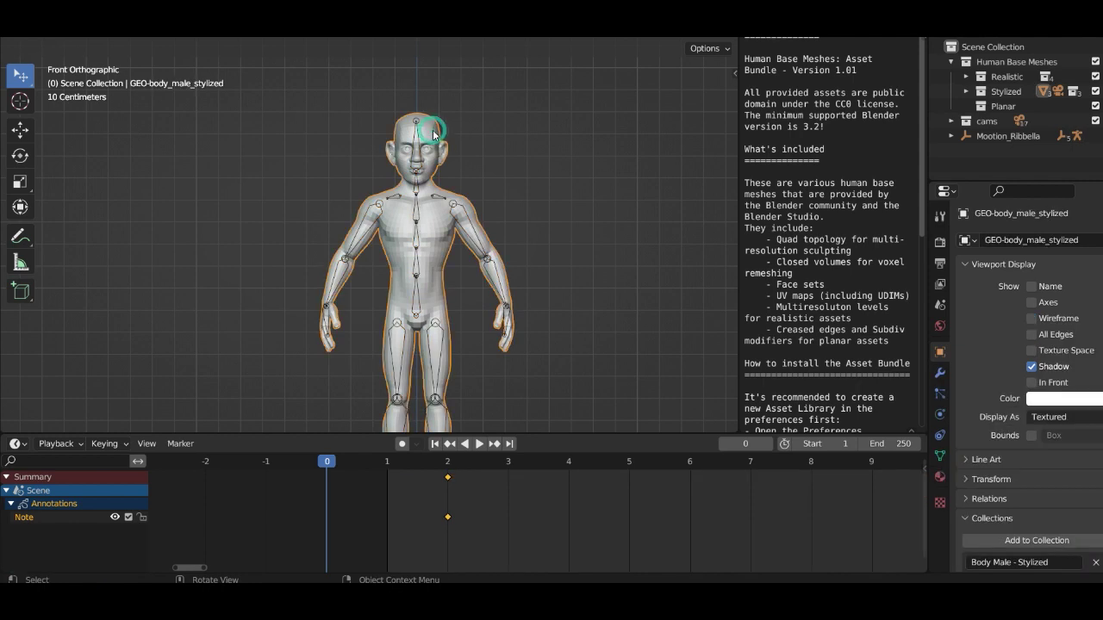
pyautogui.keyDown('shift'); pyautogui.click(416, 216); pyautogui.keyUp('shift')
pyautogui.scroll(1, 417, 176)
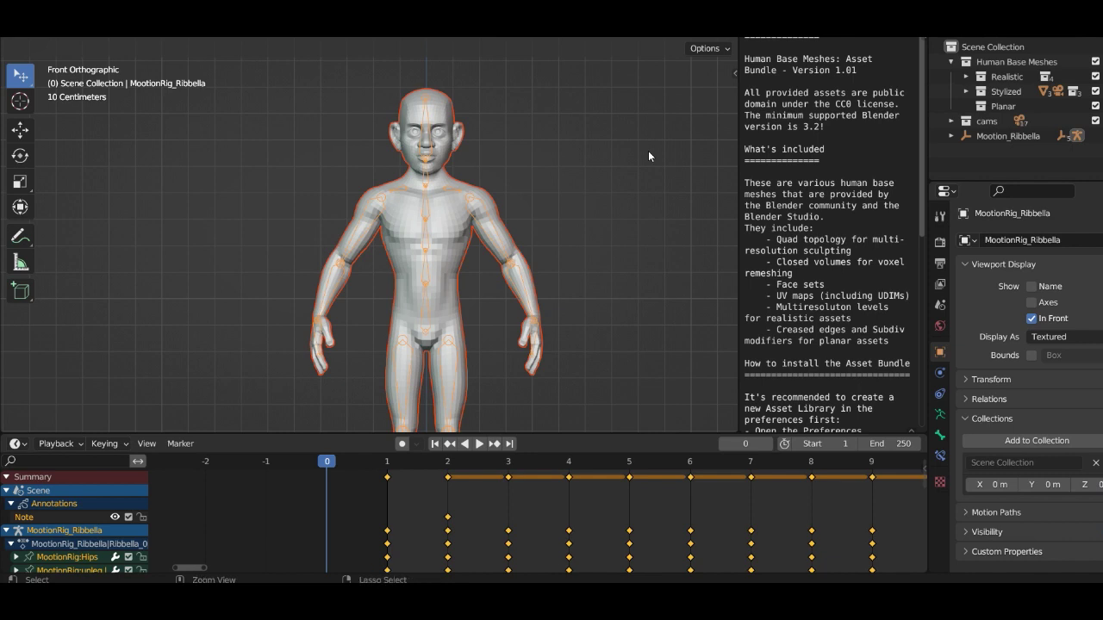
pyautogui.hotkey('ctrl', 'p')
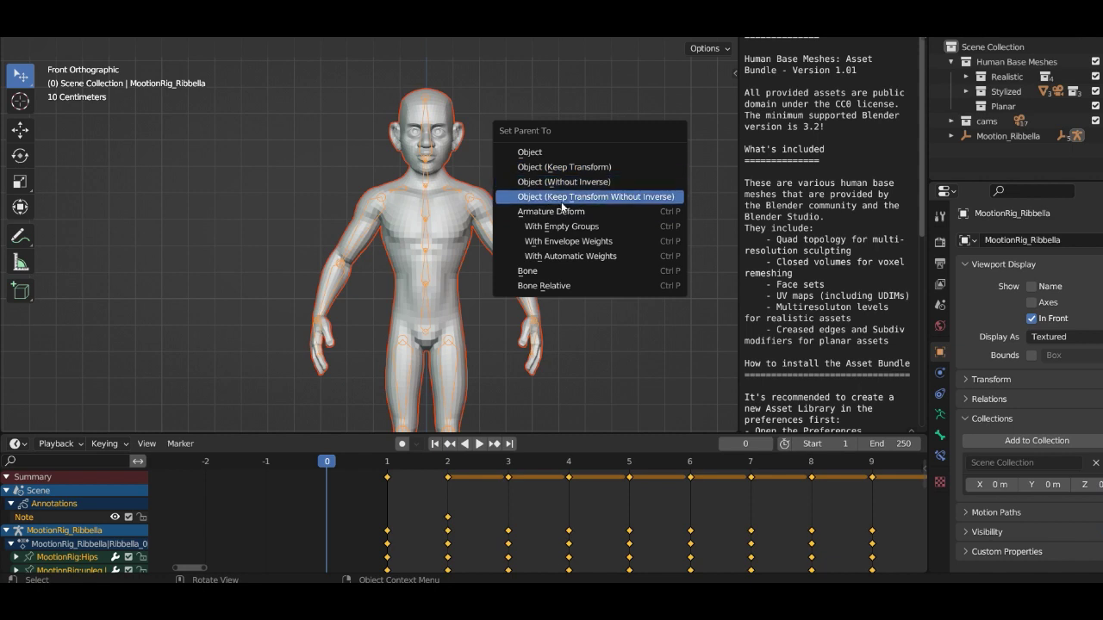
pyautogui.click(590, 257)
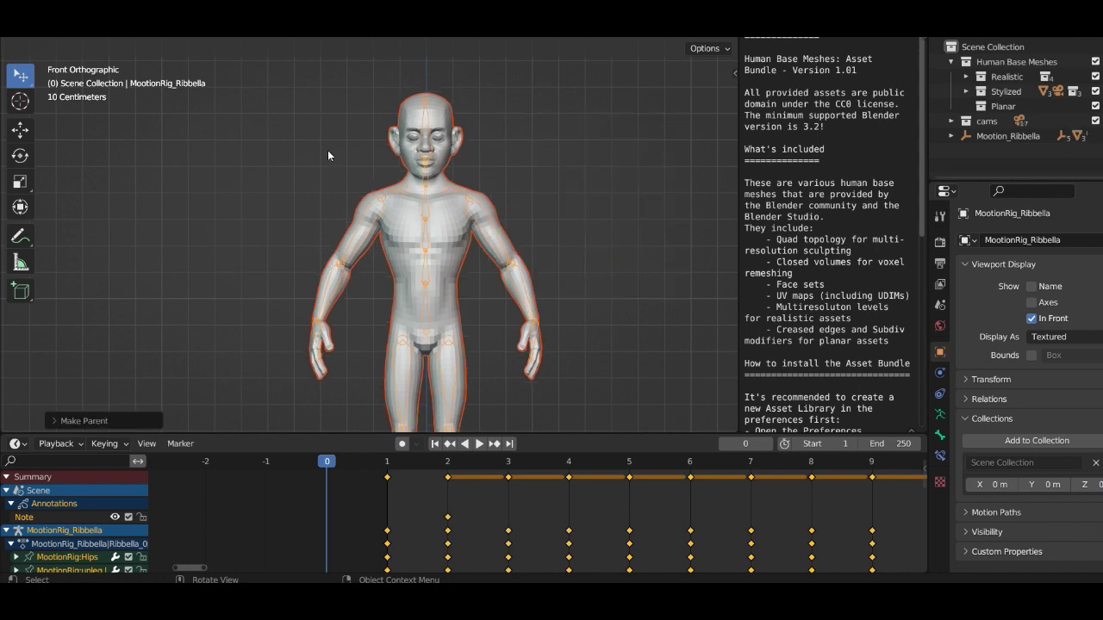
# - Select only the Mootion armature and switch it to Pose Mode
pyautogui.click(263, 156)
pyautogui.click(426, 194)
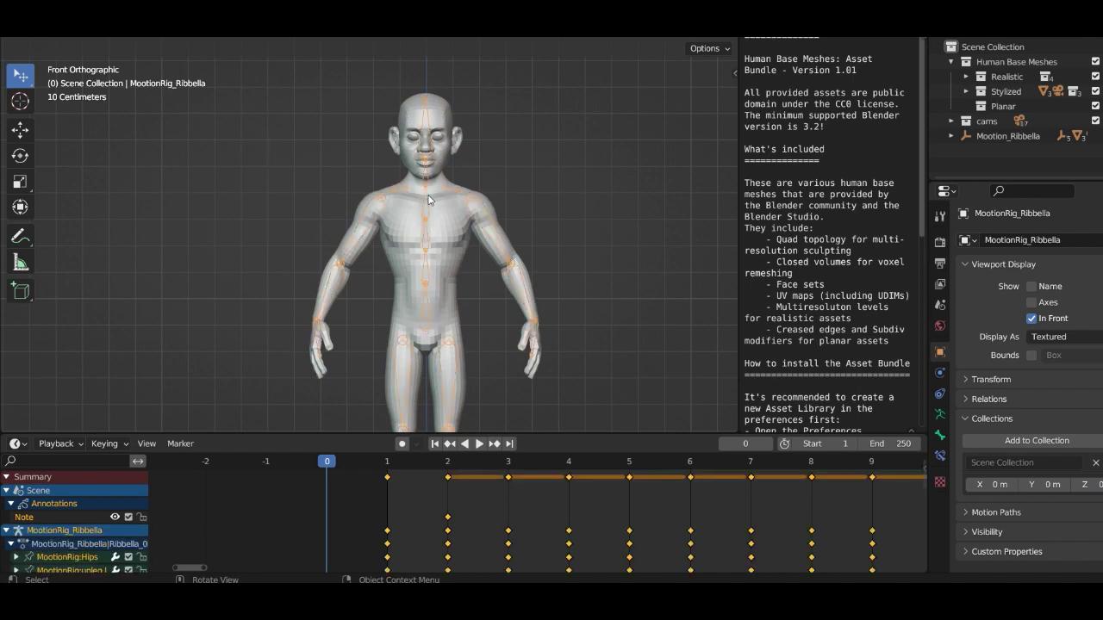
pyautogui.click(95, 50)
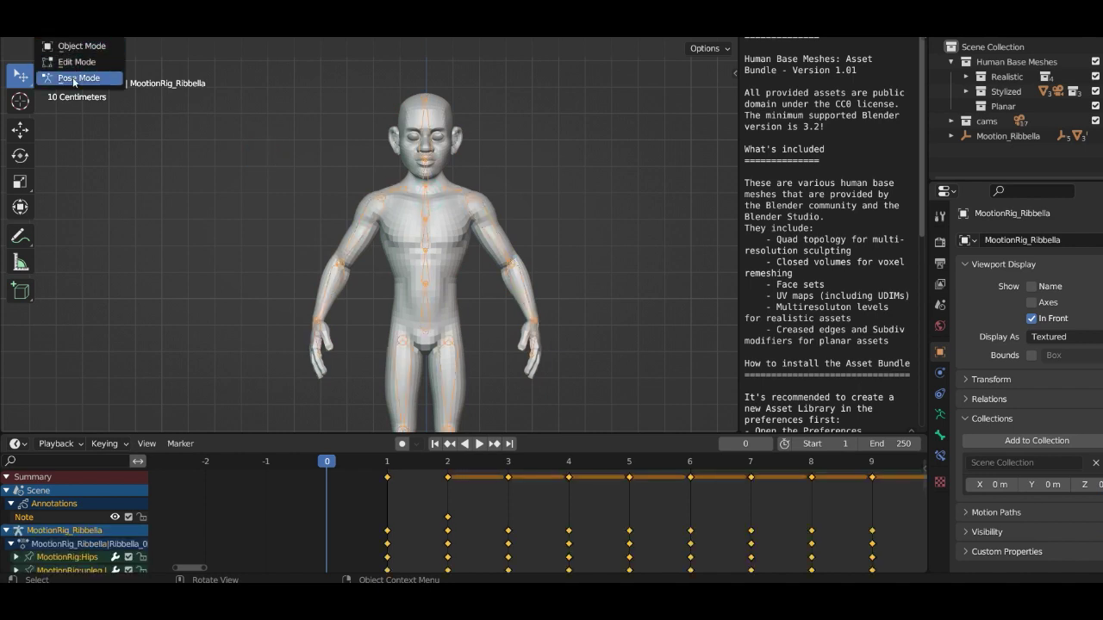
pyautogui.click(71, 79)
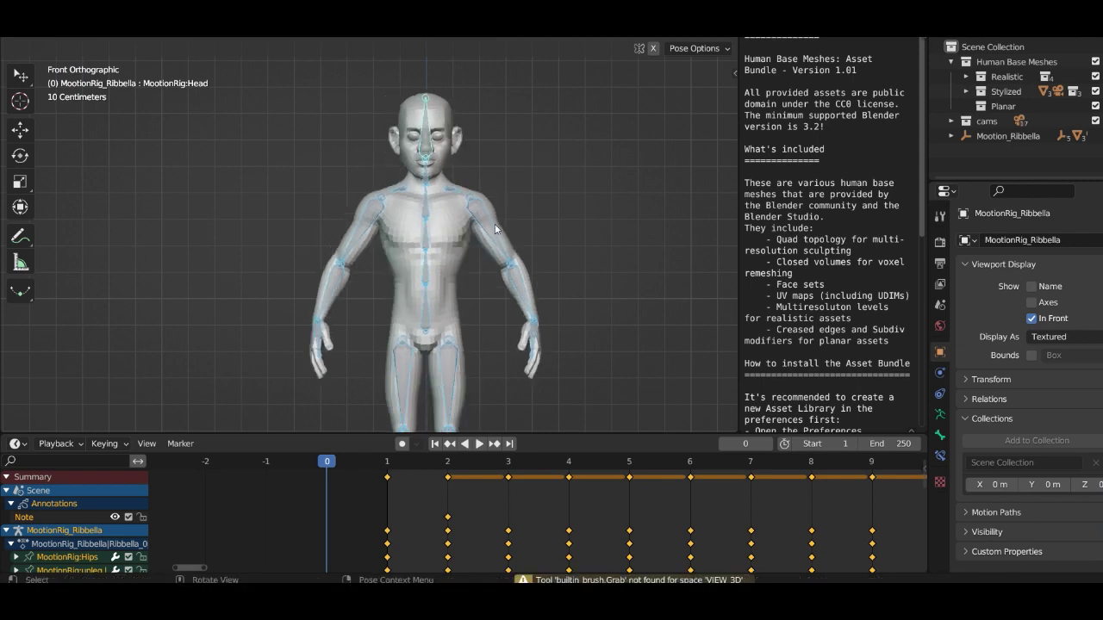
# - Test the skinning by rotating the left upper-arm bone, and cancel the rotation
pyautogui.click(495, 228)
pyautogui.press('r')
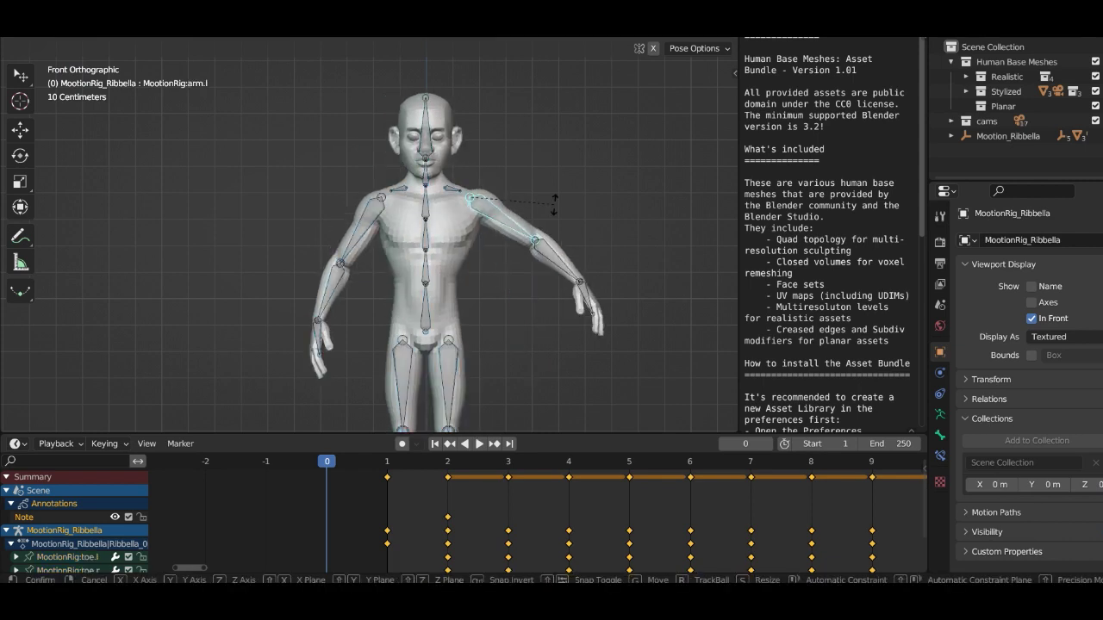
pyautogui.press('Escape')
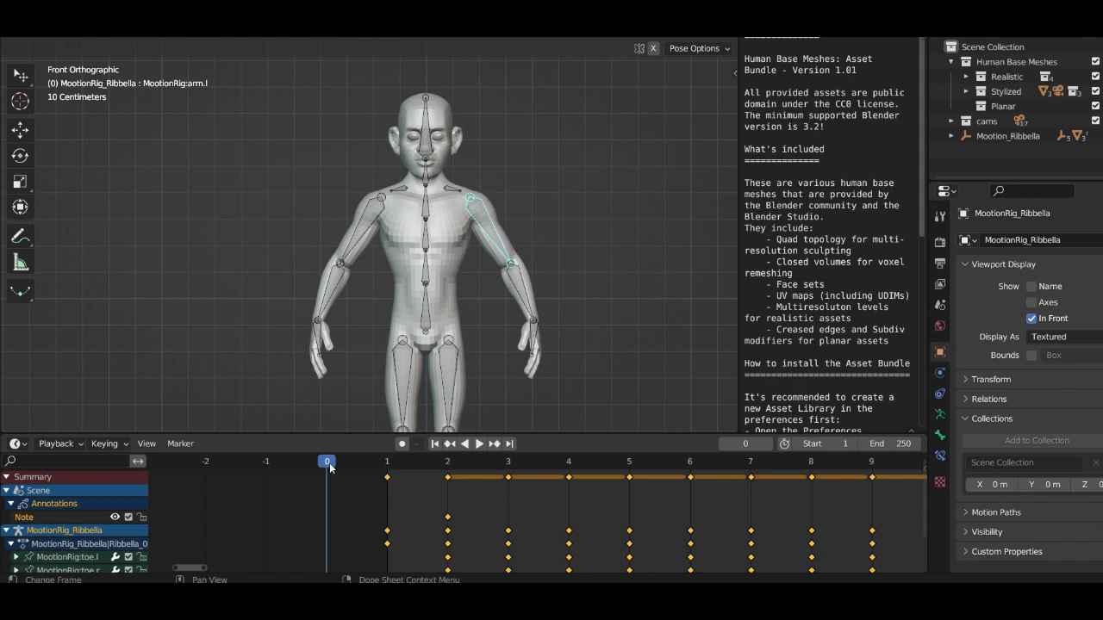
# - Scrub and play the animation, stop it at frame 44, and examine how the body, head and eyes follow the rig
pyautogui.moveTo(366, 465); pyautogui.dragTo(569, 500)
pyautogui.scroll(-4, 531, 338)
pyautogui.keyDown('shift'); pyautogui.moveTo(471, 328); pyautogui.dragTo(458, 276, button='middle'); pyautogui.keyUp('shift')
pyautogui.moveTo(570, 466); pyautogui.dragTo(449, 469)
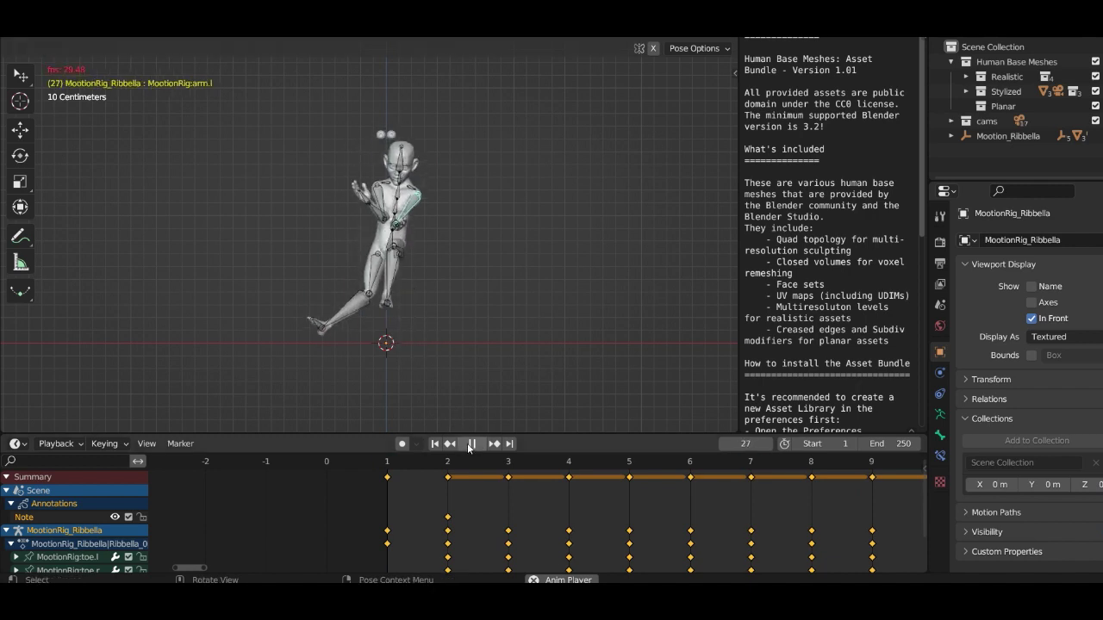
pyautogui.click(469, 445)
pyautogui.scroll(3, 396, 164)
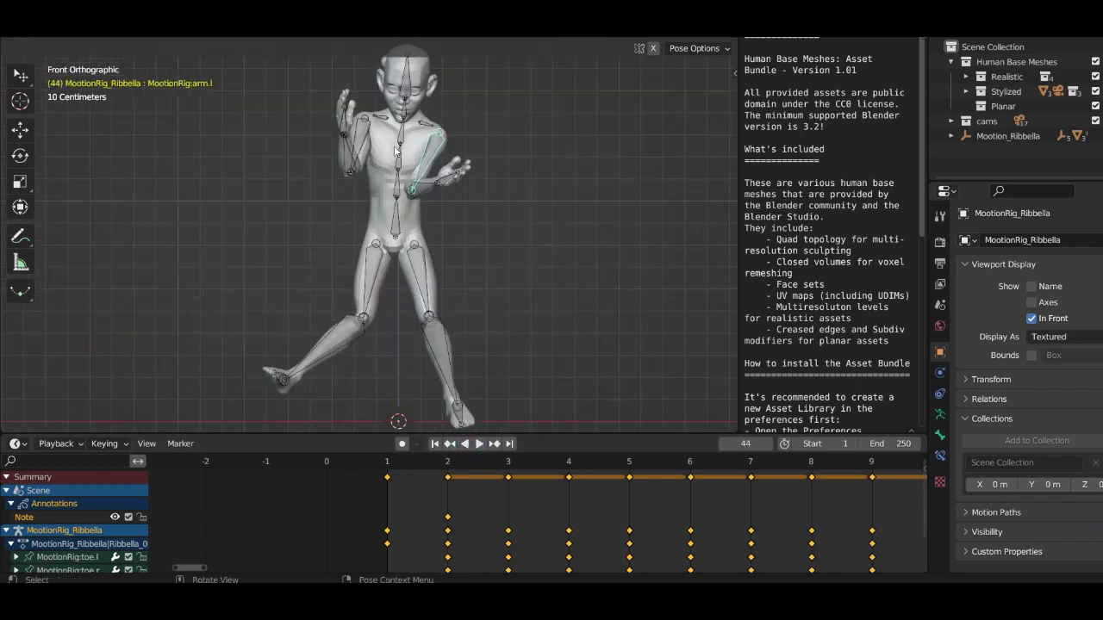
pyautogui.keyDown('shift'); pyautogui.moveTo(408, 102); pyautogui.dragTo(436, 245, button='middle'); pyautogui.keyUp('shift')
pyautogui.scroll(5, 438, 244)
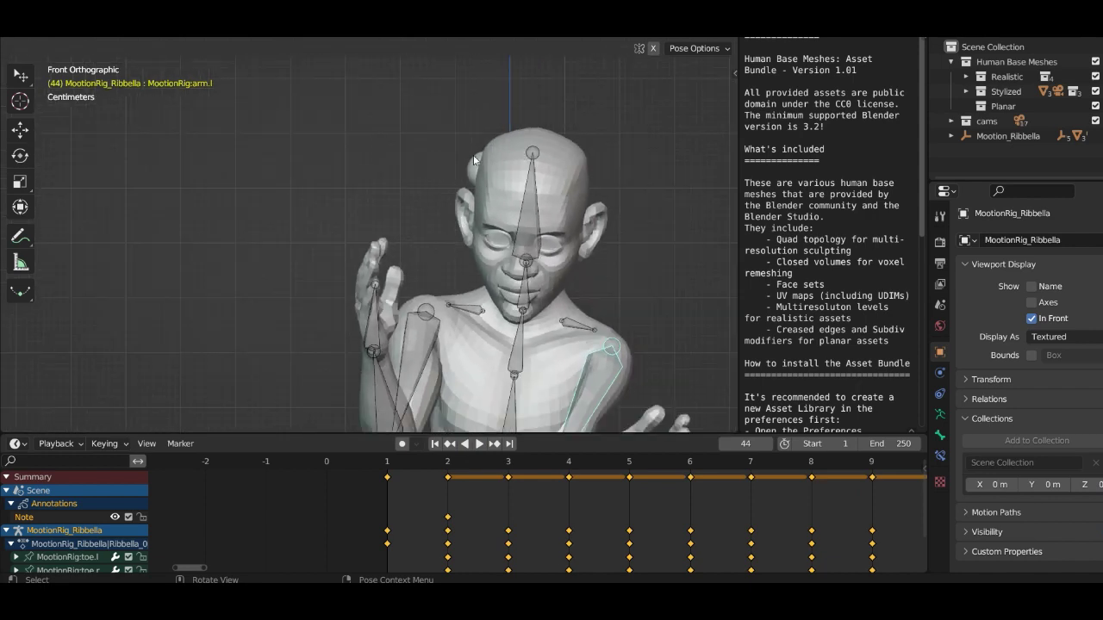
pyautogui.scroll(-5, 478, 165)
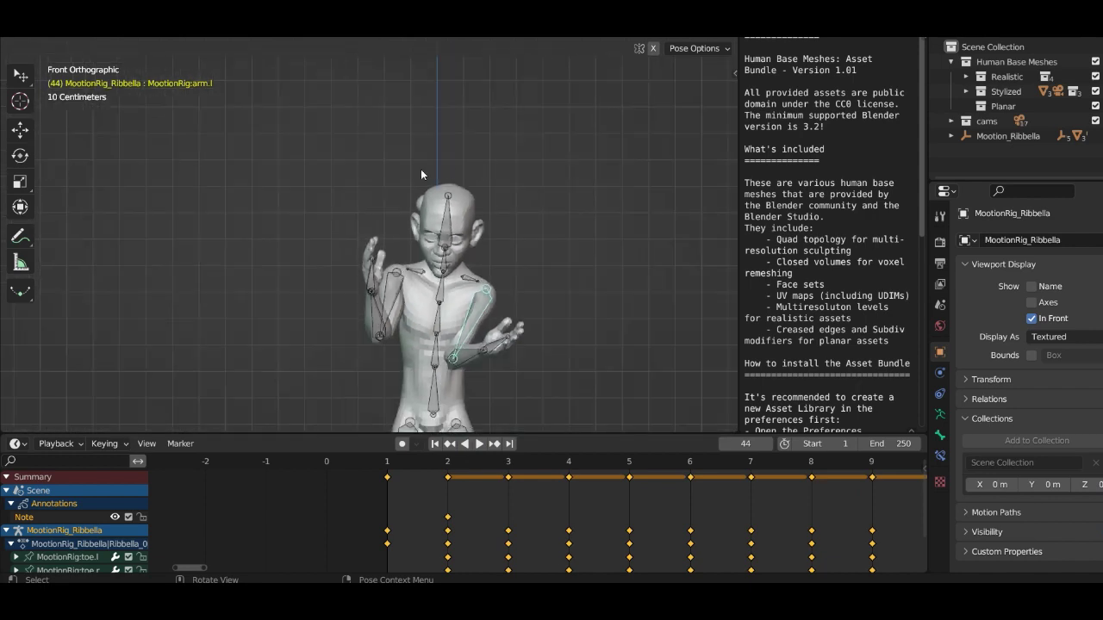
# - Go to frame 1, switch the armature to Object Mode and select the GEO-body_male_stylized mesh
pyautogui.click(387, 463)
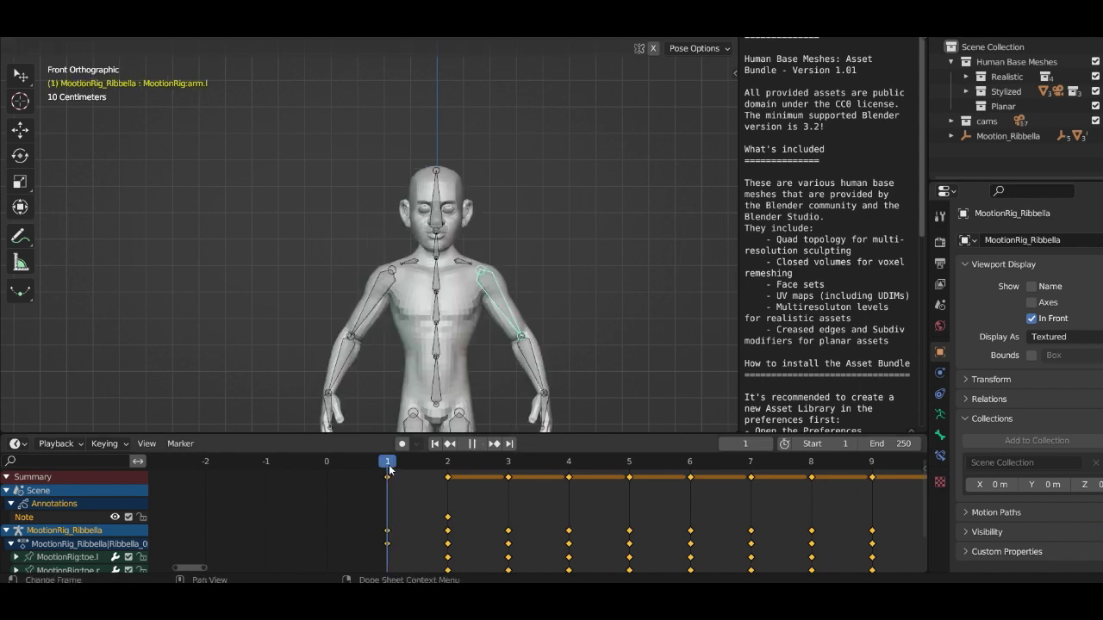
pyautogui.scroll(7, 498, 196)
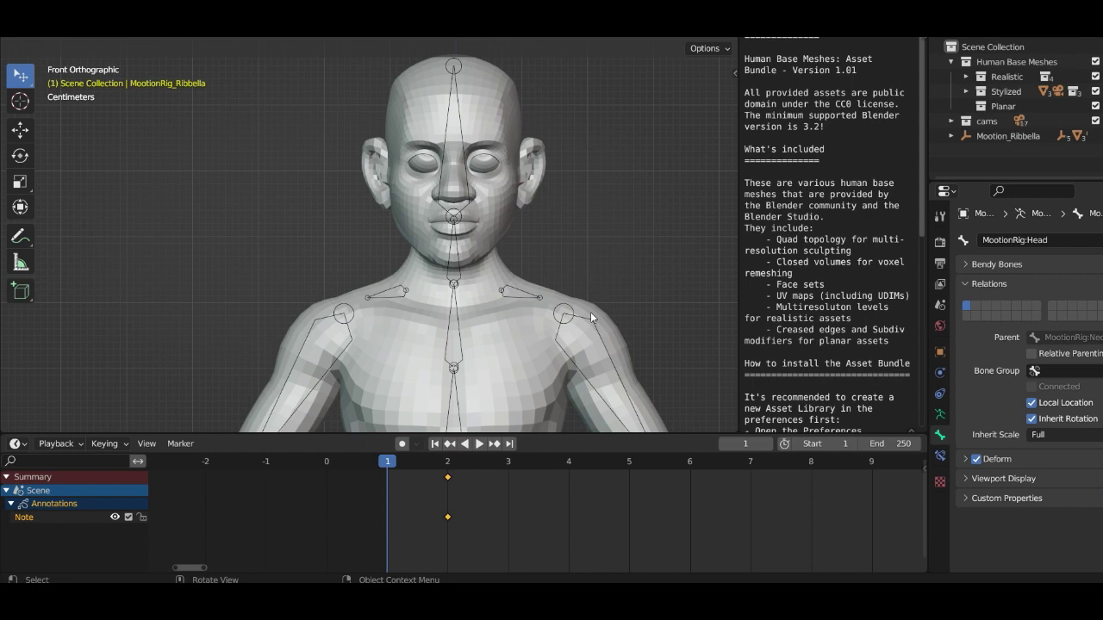
pyautogui.click(579, 328)
pyautogui.scroll(-2, 560, 315)
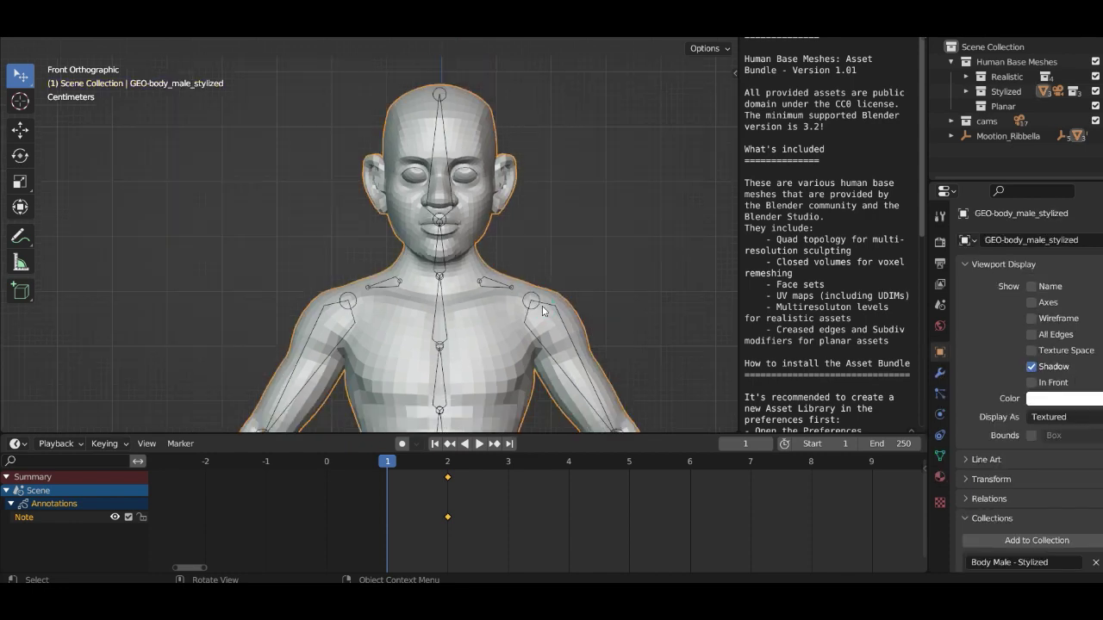
# - Select the Mootion armature, play and scrub its animation to frame 8, and examine the pose from the front and side
pyautogui.click(502, 288)
pyautogui.scroll(-3, 496, 291)
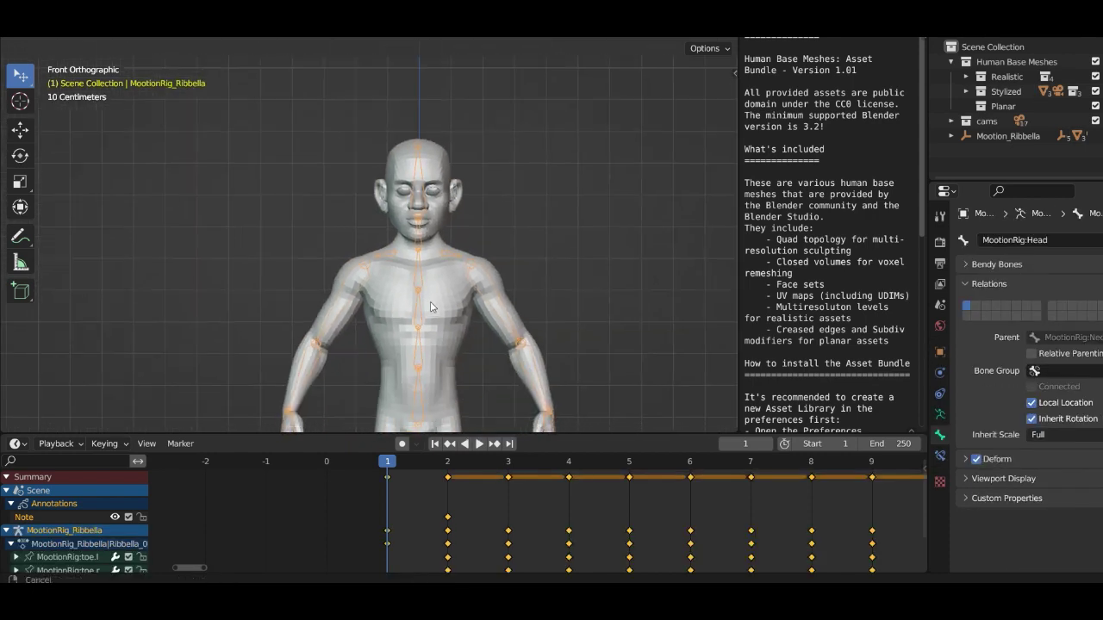
pyautogui.scroll(3, 504, 164)
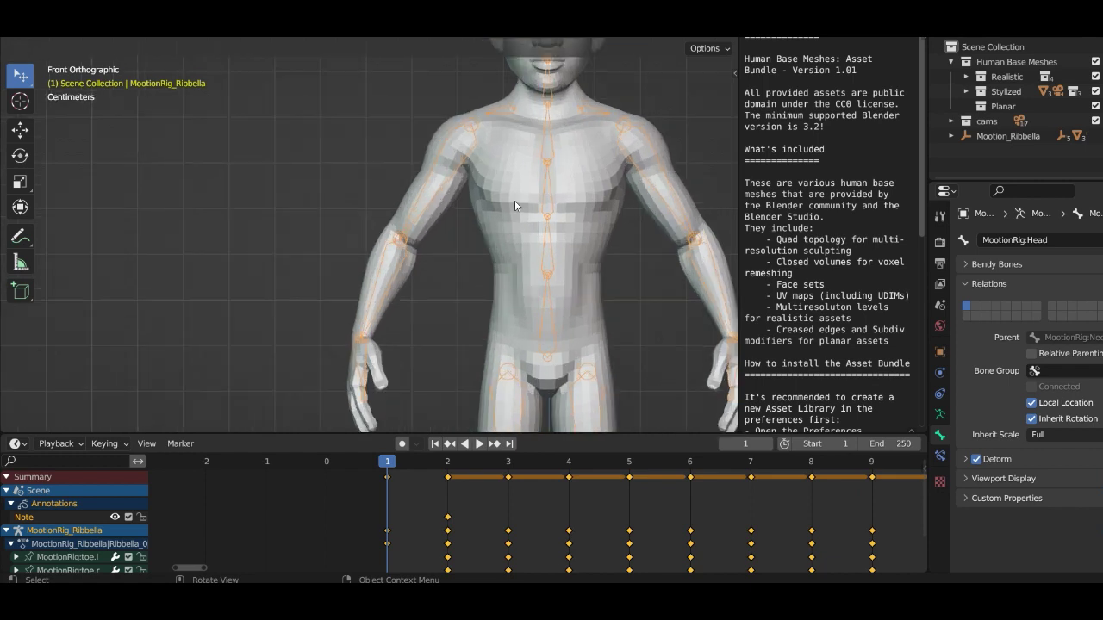
pyautogui.scroll(-2, 483, 284)
pyautogui.press('space')
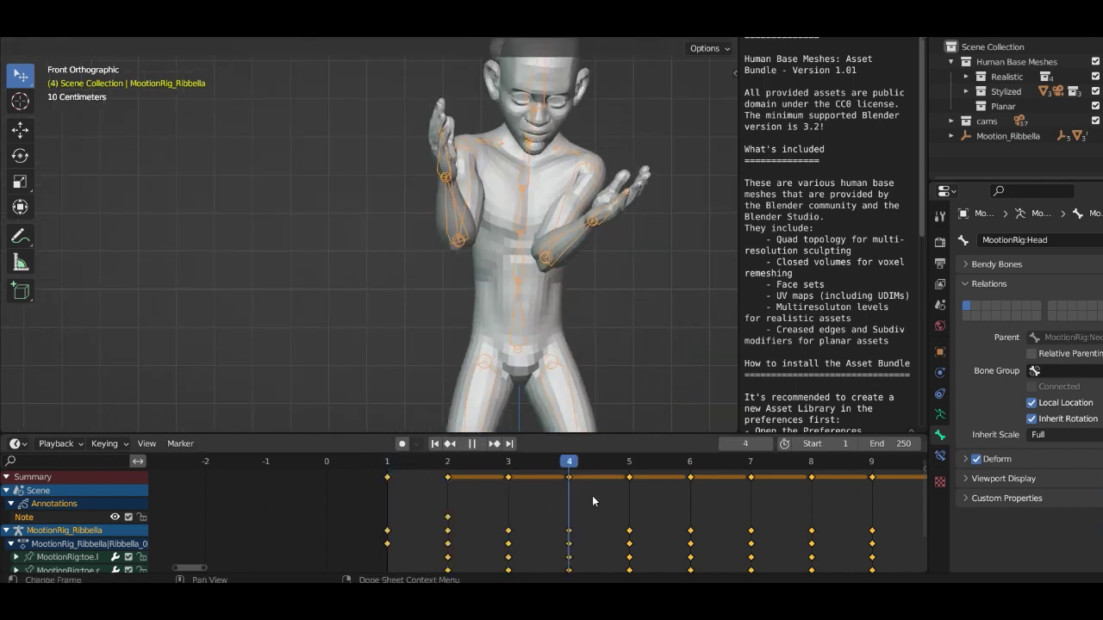
pyautogui.press('space')
pyautogui.scroll(-2, 534, 350)
pyautogui.moveTo(357, 318); pyautogui.dragTo(488, 325, button='middle')
pyautogui.scroll(-2, 488, 320)
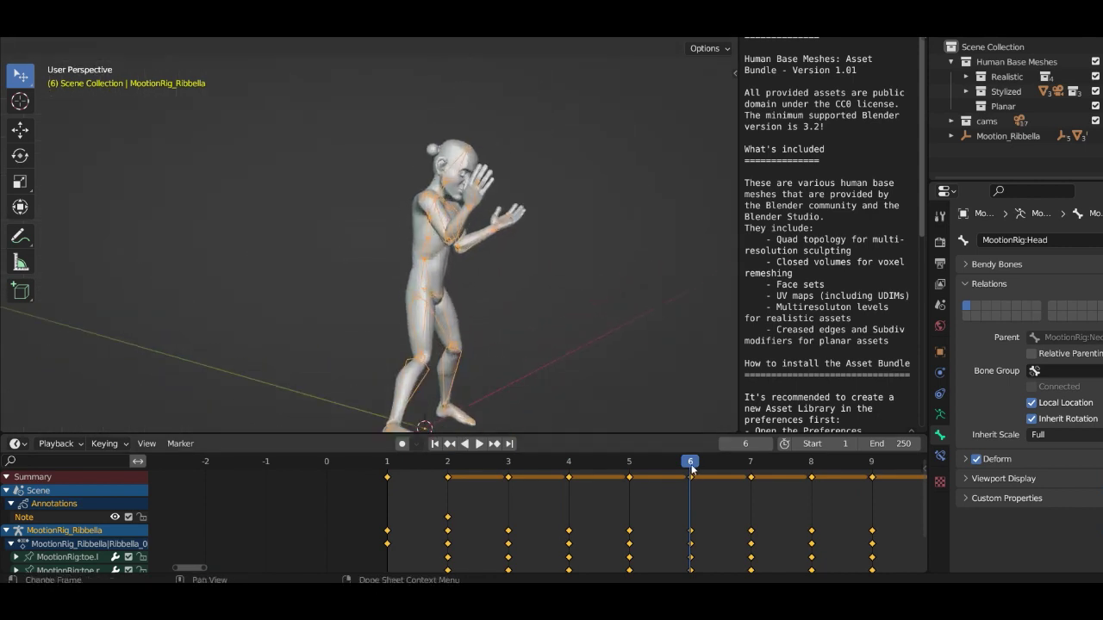
pyautogui.moveTo(692, 467); pyautogui.dragTo(811, 465)
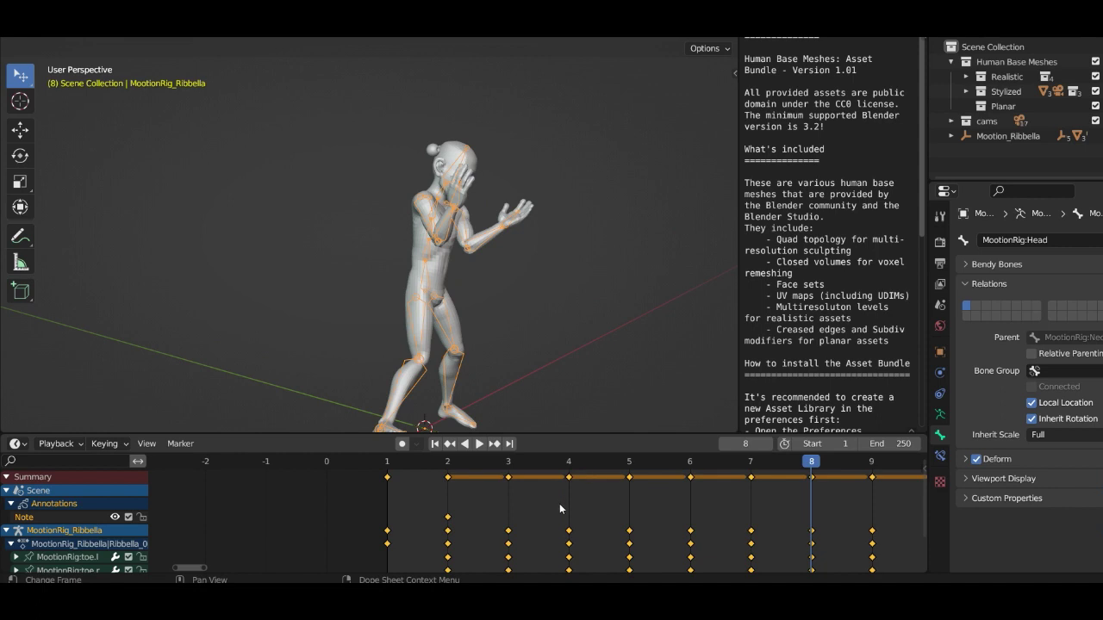
# - Play the animation on to frame 67 and examine how the limbs, head and eyes follow the rig
pyautogui.scroll(-5, 559, 500)
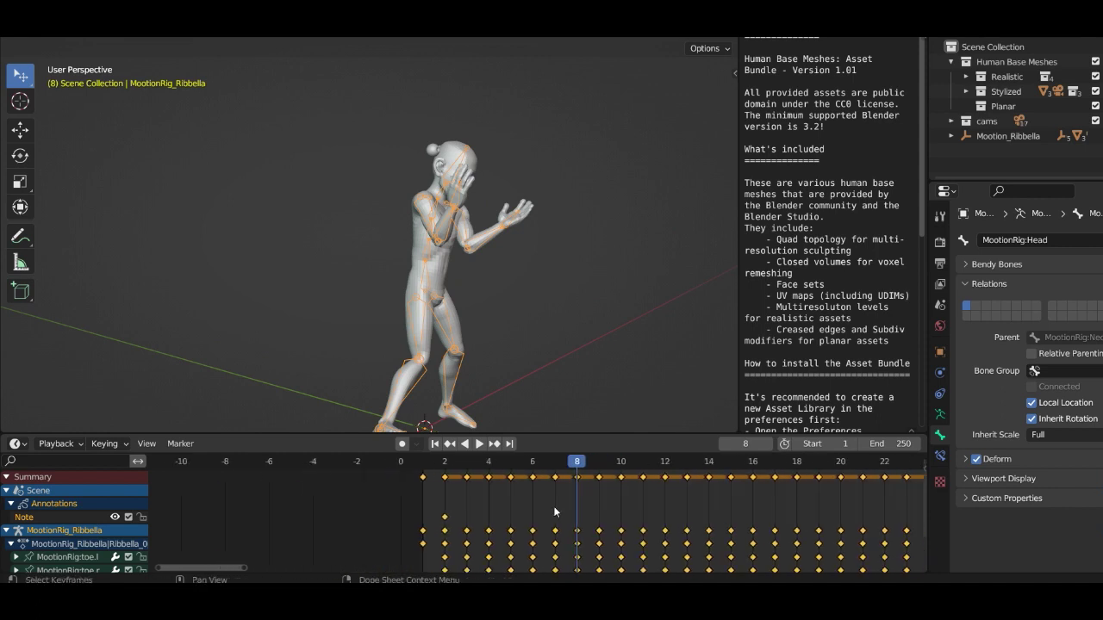
pyautogui.scroll(-3, 555, 511)
pyautogui.press('space')
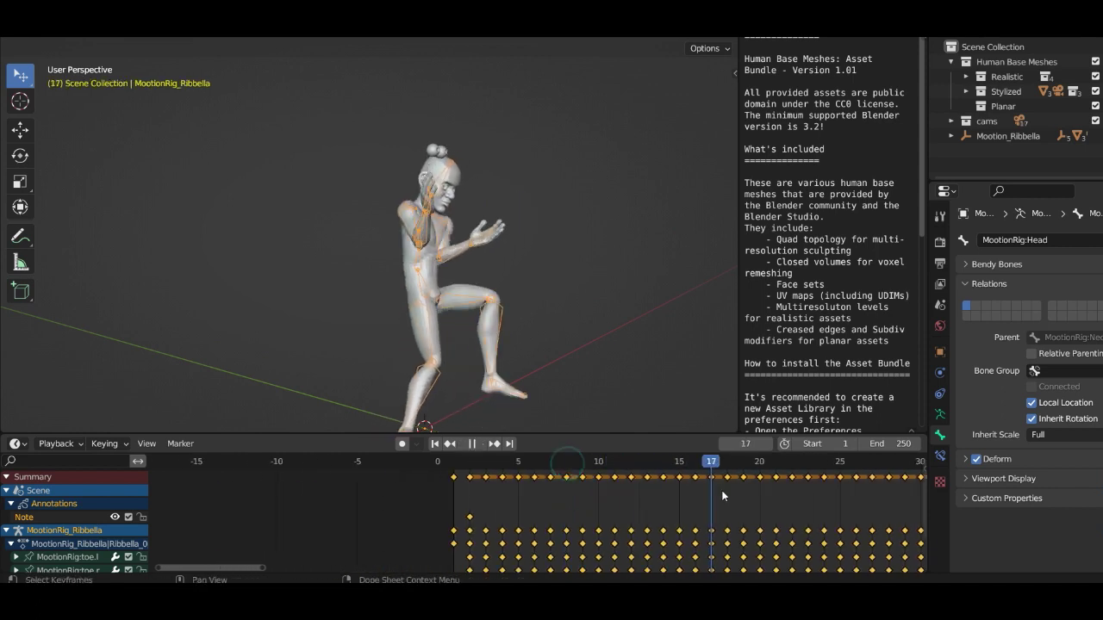
pyautogui.press('space')
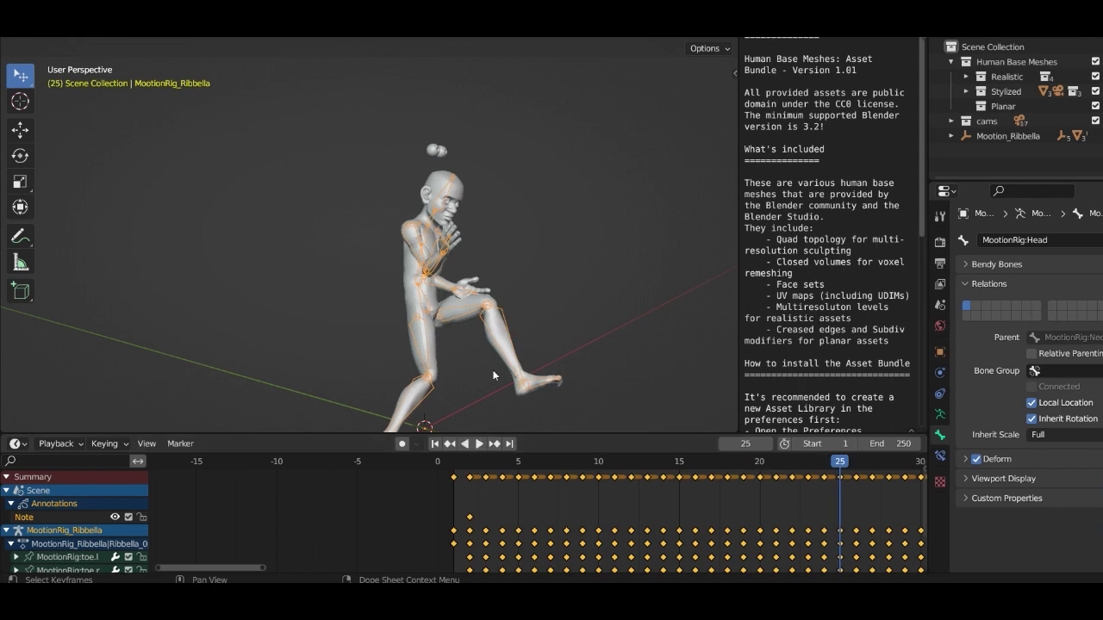
pyautogui.moveTo(496, 375); pyautogui.dragTo(345, 336, button='middle')
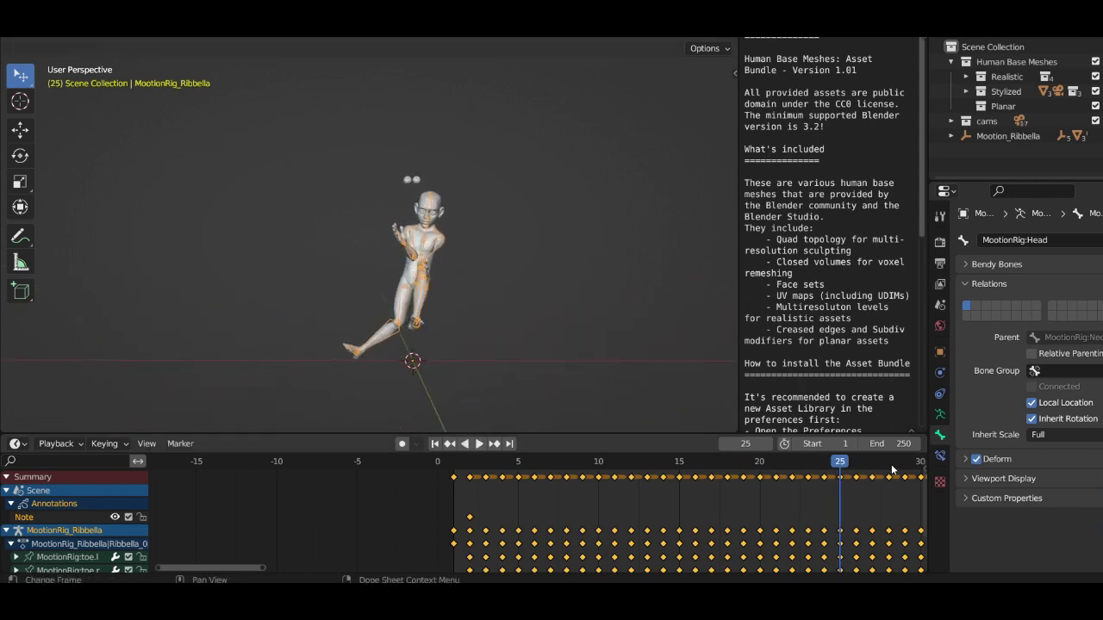
pyautogui.press('space')
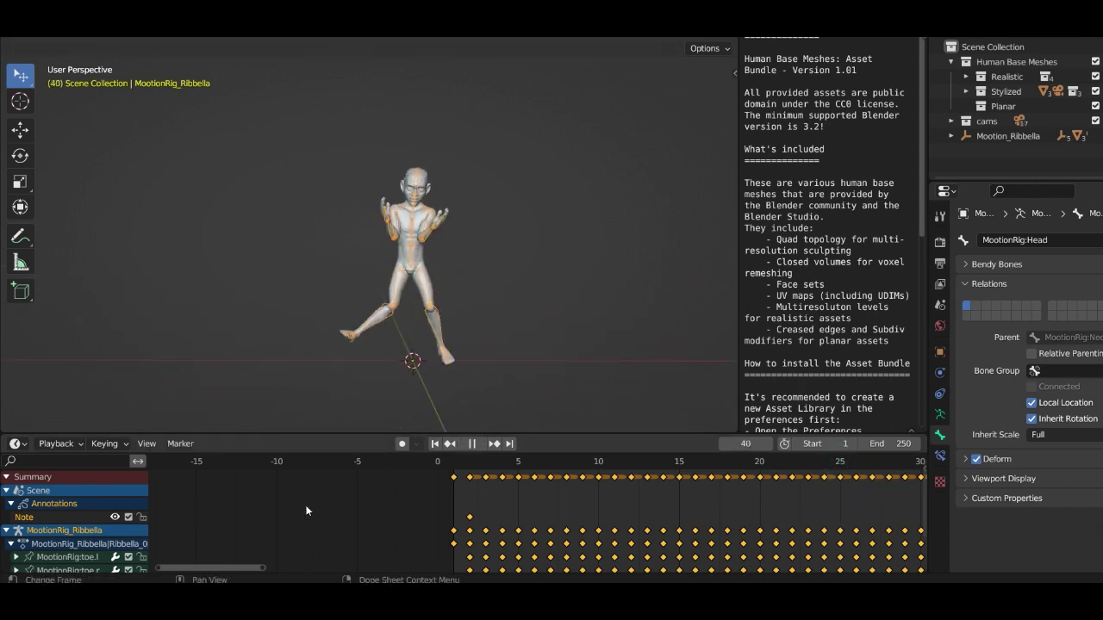
pyautogui.press('space')
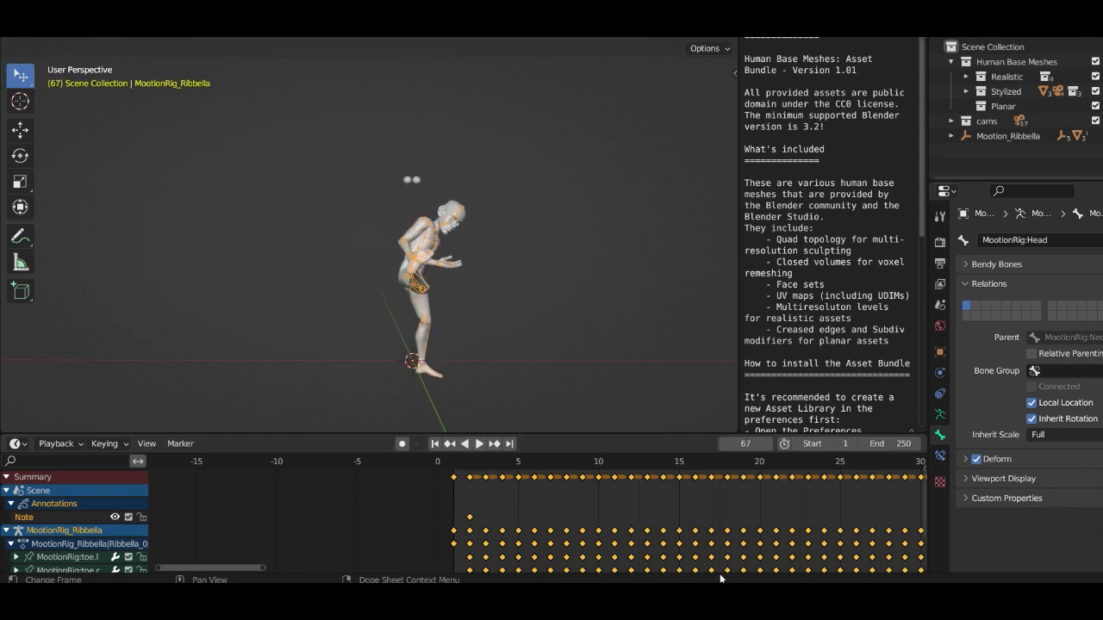
# - Return to frame 1, select the Mootion armature and switch it to Pose Mode
pyautogui.moveTo(797, 501); pyautogui.dragTo(619, 492)
pyautogui.click(452, 464)
pyautogui.scroll(4, 420, 362)
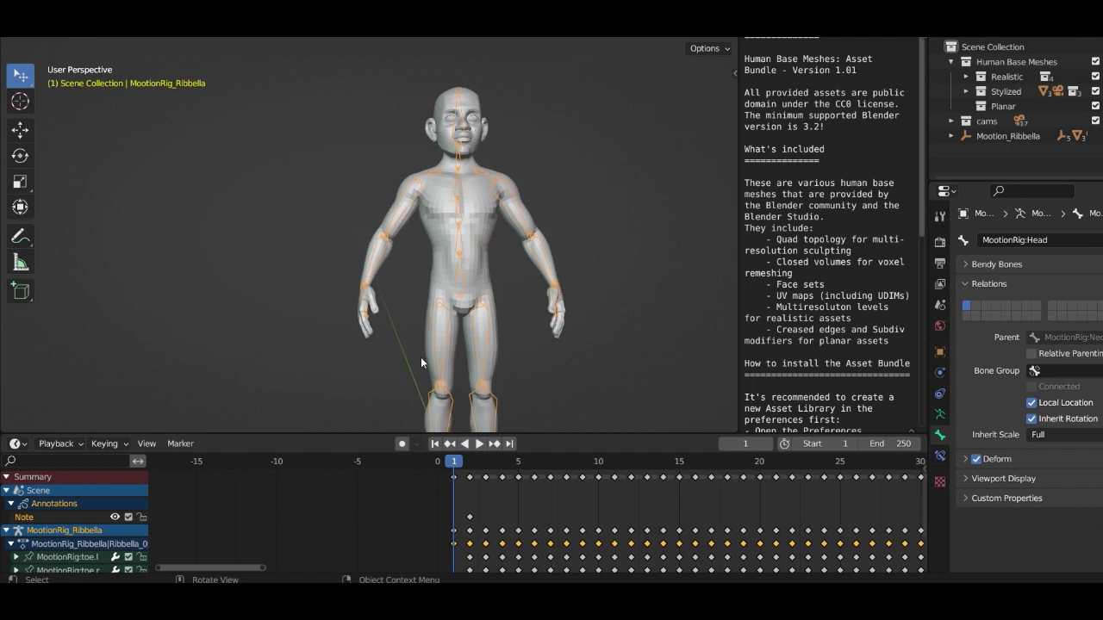
pyautogui.click(439, 405)
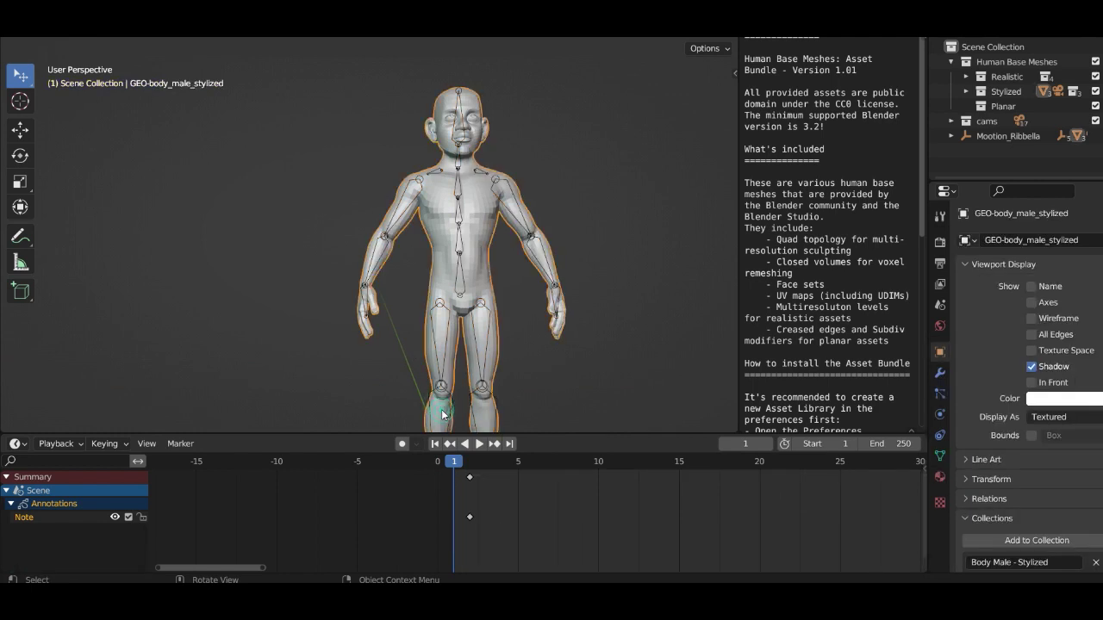
pyautogui.click(431, 414)
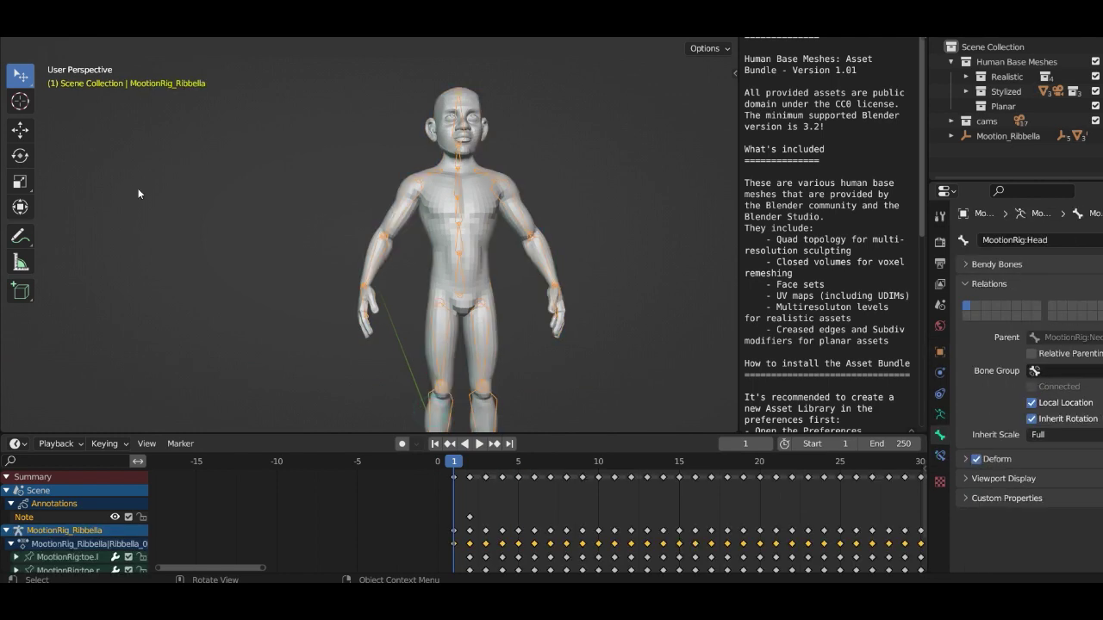
pyautogui.click(48, 40)
pyautogui.click(67, 74)
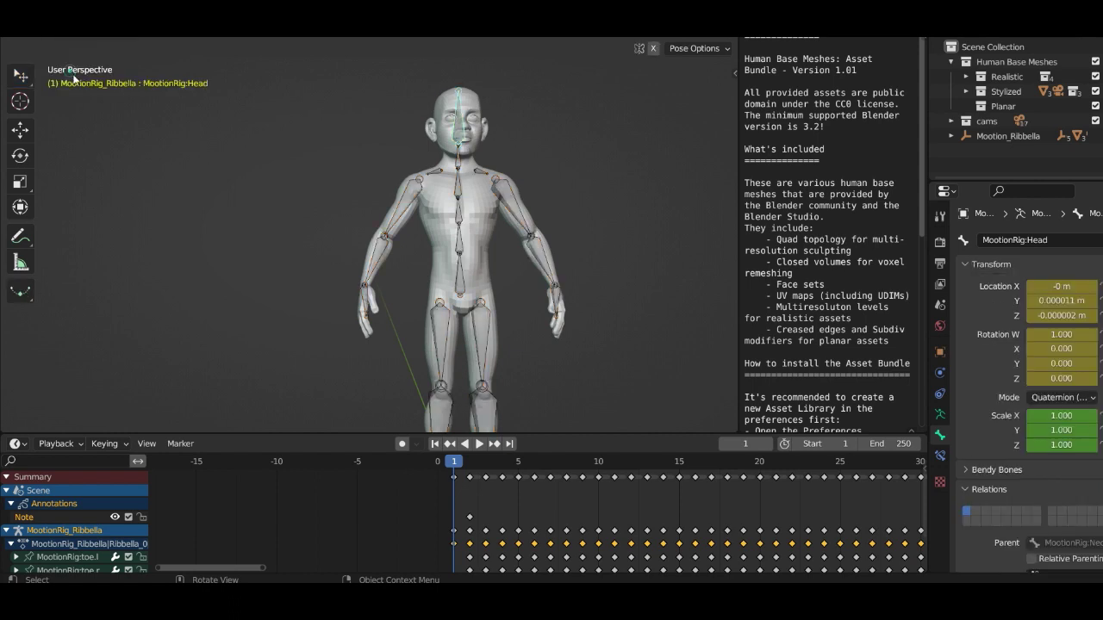
# - Select the right lower-leg bone, expand its animation channels and enlarge the timeline area to show them
pyautogui.click(440, 420)
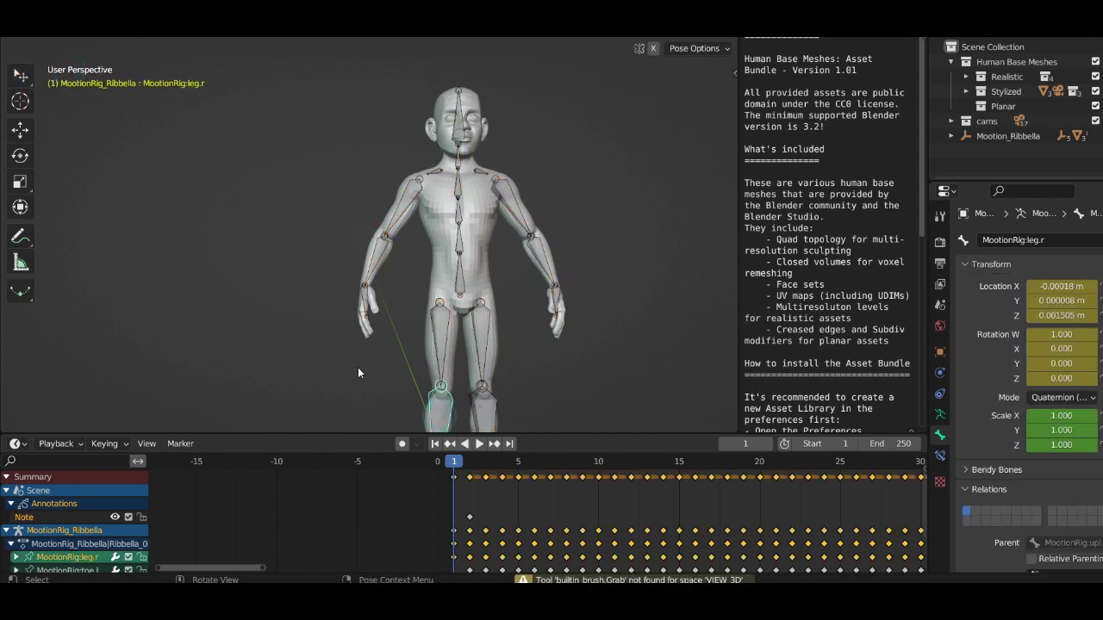
pyautogui.keyDown('shift'); pyautogui.moveTo(353, 319); pyautogui.dragTo(360, 188, button='middle'); pyautogui.keyUp('shift')
pyautogui.scroll(-2, 58, 522)
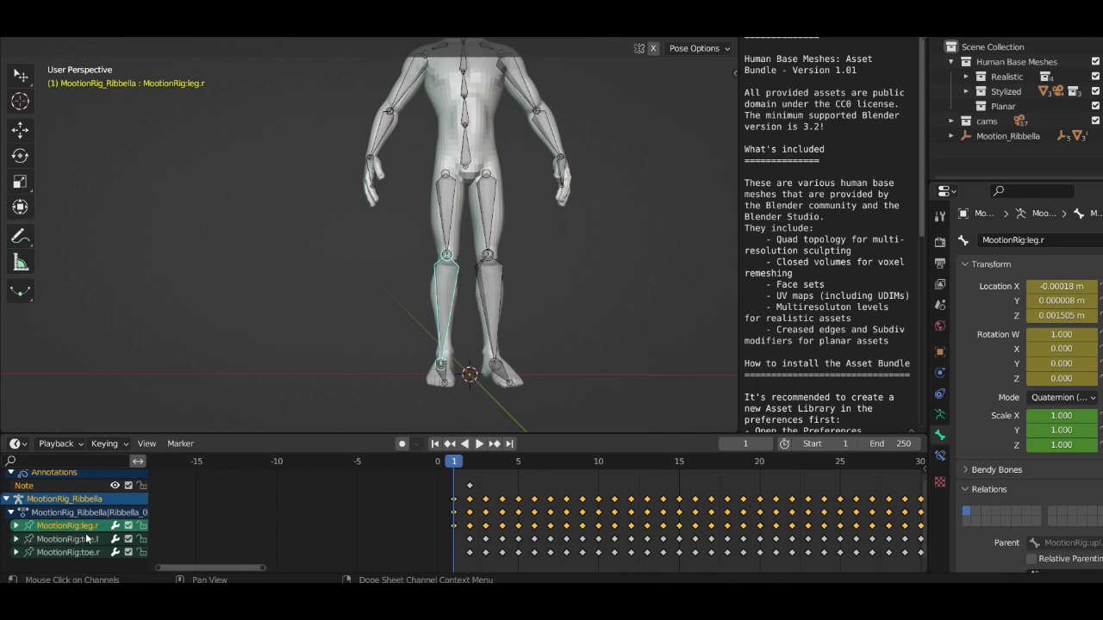
pyautogui.click(15, 526)
pyautogui.moveTo(284, 431); pyautogui.dragTo(287, 341)
pyautogui.scroll(-2, 75, 504)
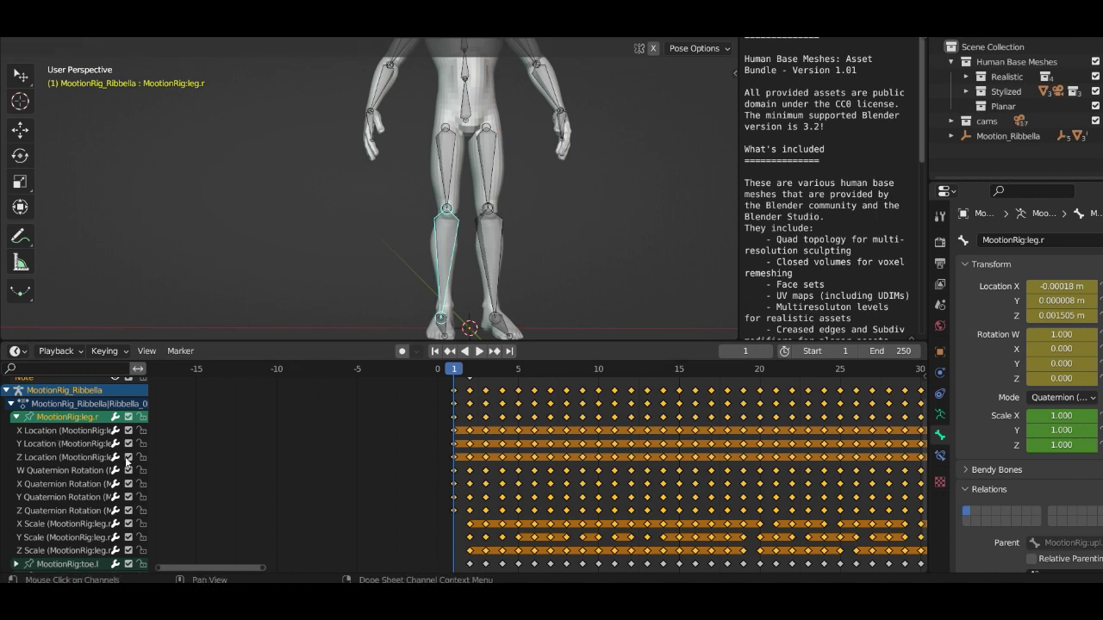
# - Disable all location, quaternion rotation and scale channels of the MootionRig:leg.r bone
pyautogui.scroll(-2, 43, 435)
pyautogui.scroll(2, 45, 439)
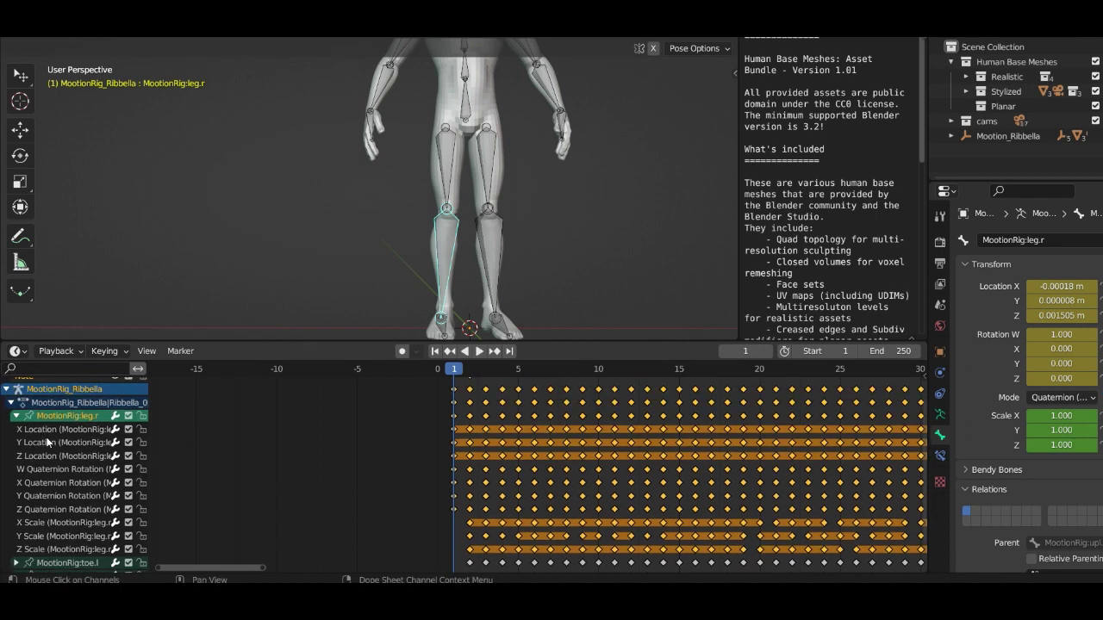
pyautogui.click(128, 442)
pyautogui.click(128, 455)
pyautogui.click(128, 483)
pyautogui.click(129, 495)
pyautogui.click(128, 509)
pyautogui.click(129, 522)
pyautogui.click(129, 536)
pyautogui.scroll(-2, 129, 539)
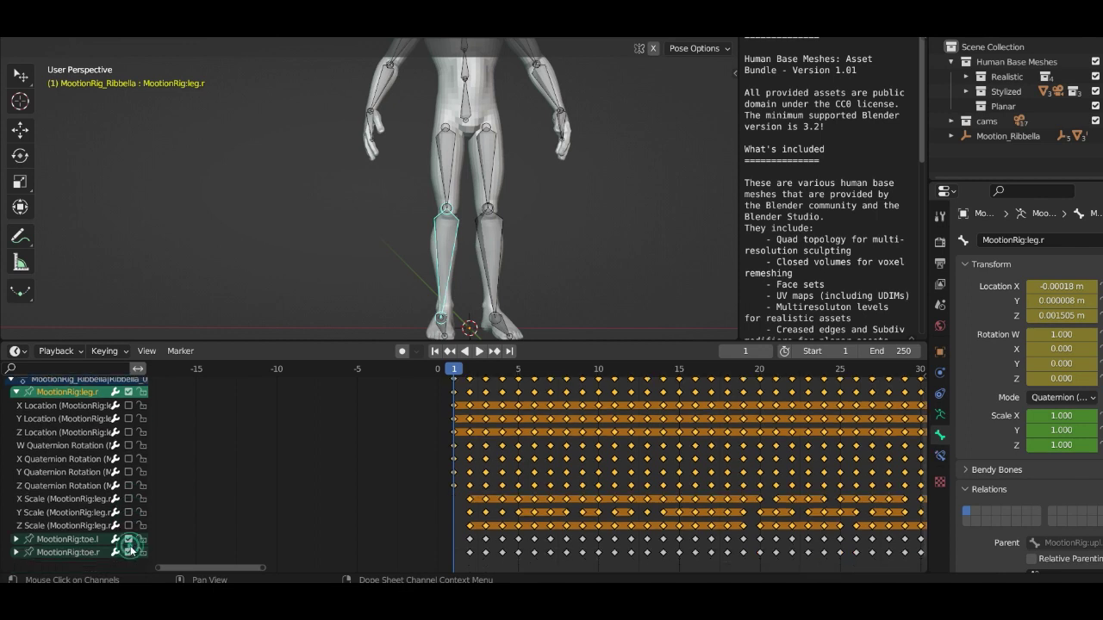
pyautogui.click(128, 525)
pyautogui.scroll(5, 136, 520)
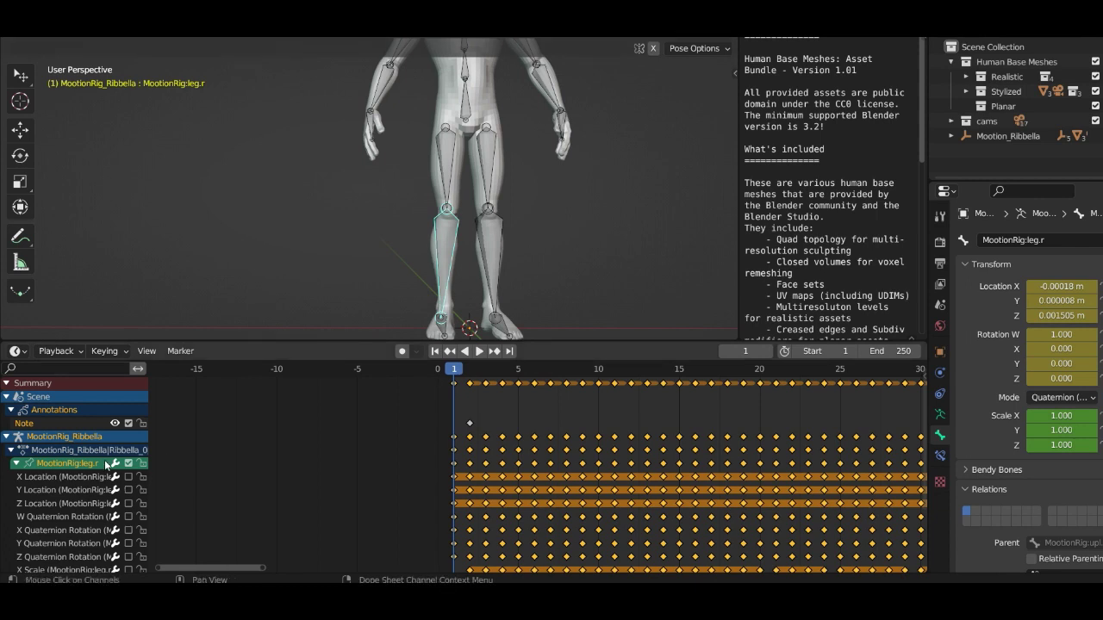
# - Play and scrub the animation, stop at frame 16, and examine how the right lower leg moves with its channels disabled
pyautogui.scroll(-2, 100, 466)
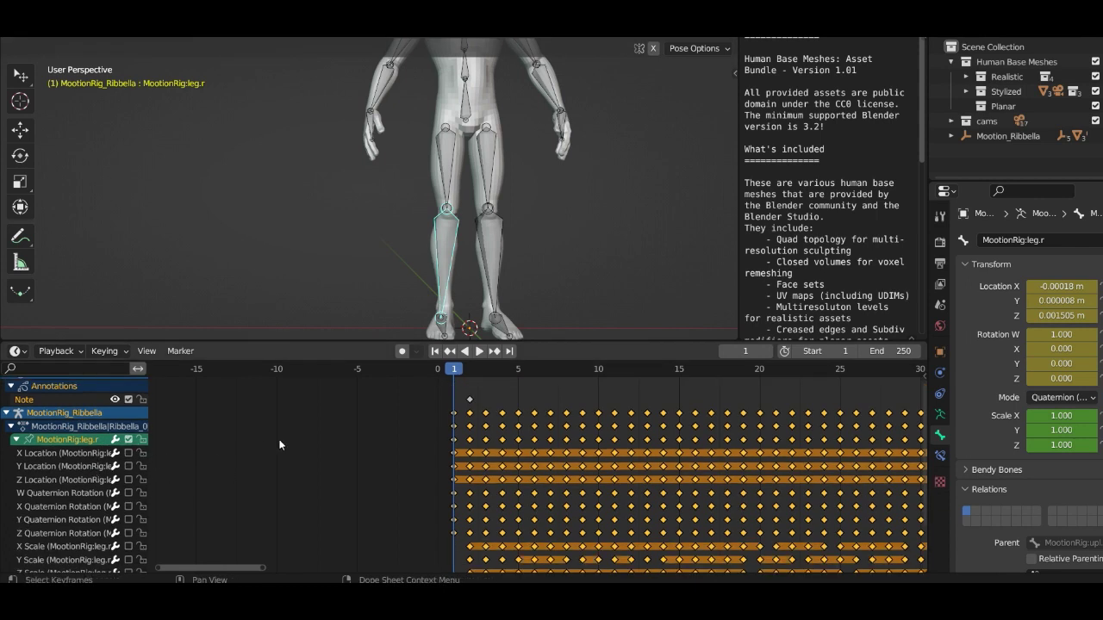
pyautogui.scroll(-2, 443, 421)
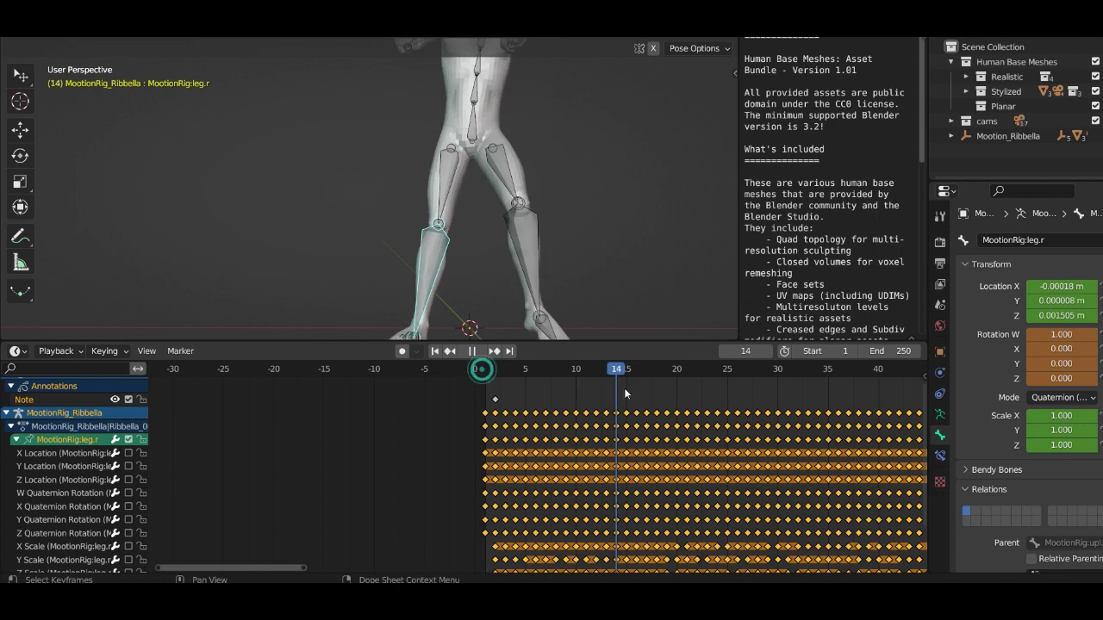
pyautogui.press('space')
pyautogui.keyDown('ctrl'); pyautogui.scroll(-6, 714, 472); pyautogui.keyUp('ctrl')
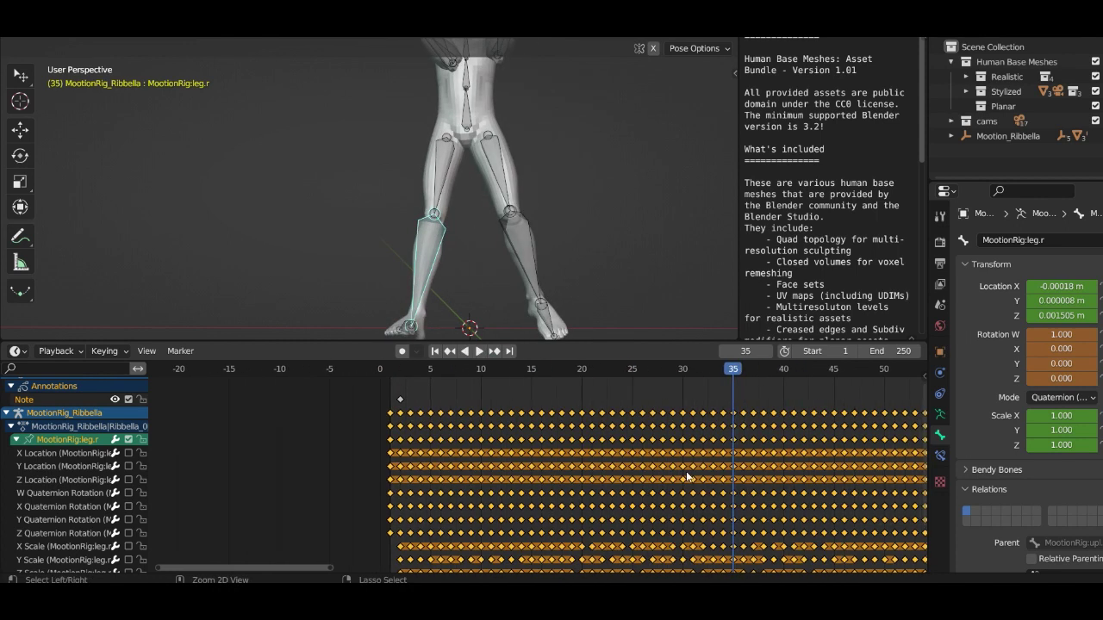
pyautogui.scroll(-4, 627, 455)
pyautogui.scroll(-3, 544, 426)
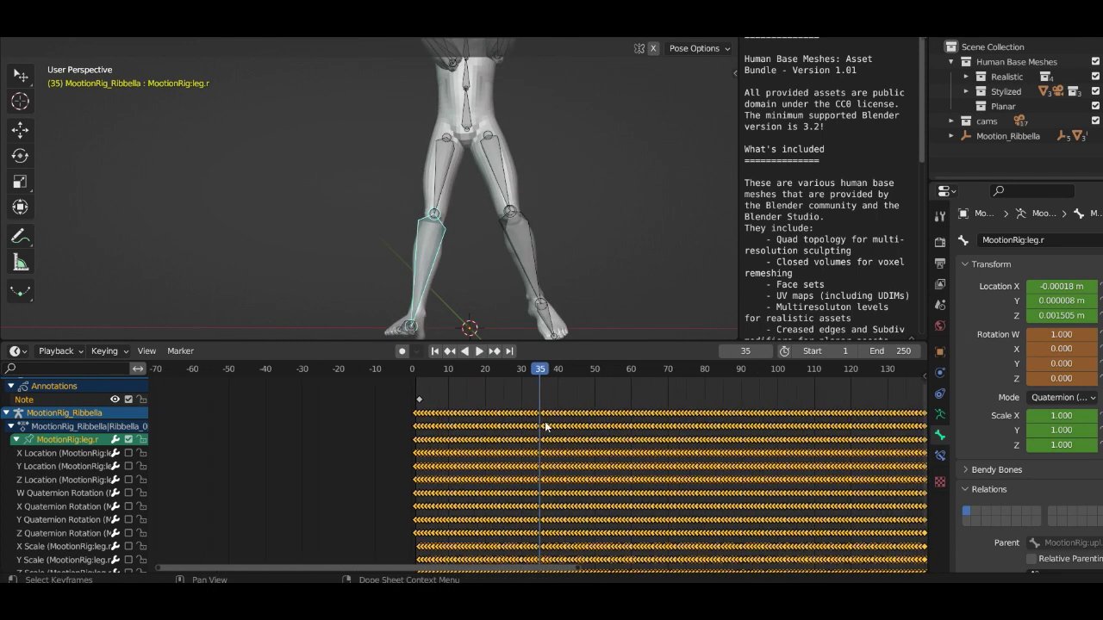
pyautogui.press('space')
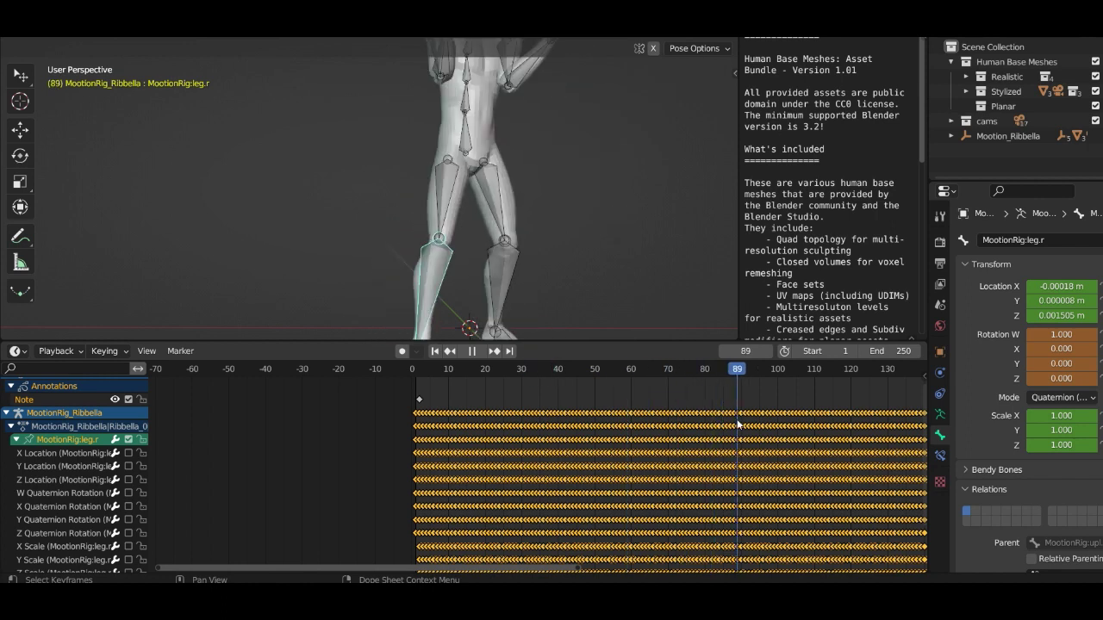
pyautogui.keyDown('shift'); pyautogui.moveTo(572, 424); pyautogui.dragTo(470, 420, button='right'); pyautogui.keyUp('shift')
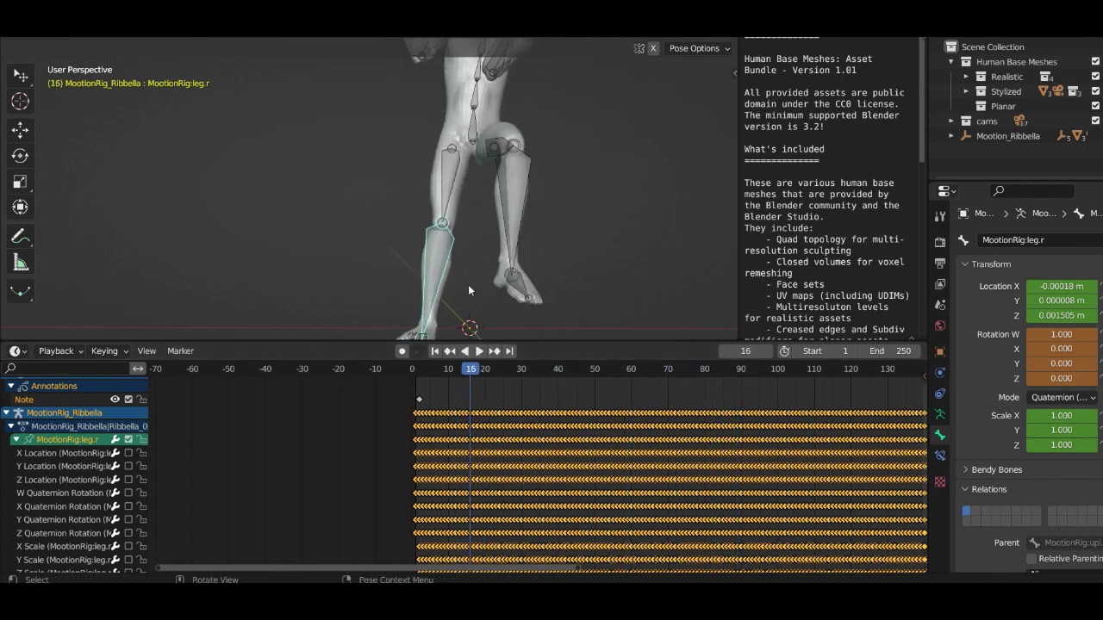
pyautogui.scroll(-5, 470, 272)
pyautogui.moveTo(469, 272); pyautogui.dragTo(537, 275, button='middle')
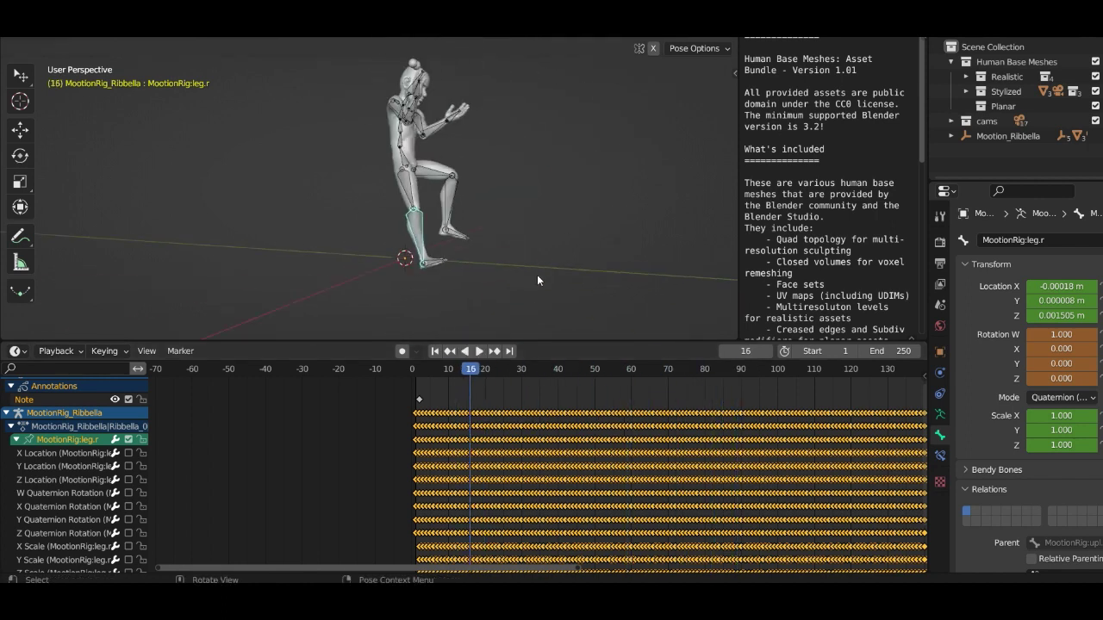
# - Go back to frame 1, view the character from the front and scrub the animation to frame 8
pyautogui.moveTo(472, 369); pyautogui.dragTo(422, 487)
pyautogui.scroll(5, 475, 444)
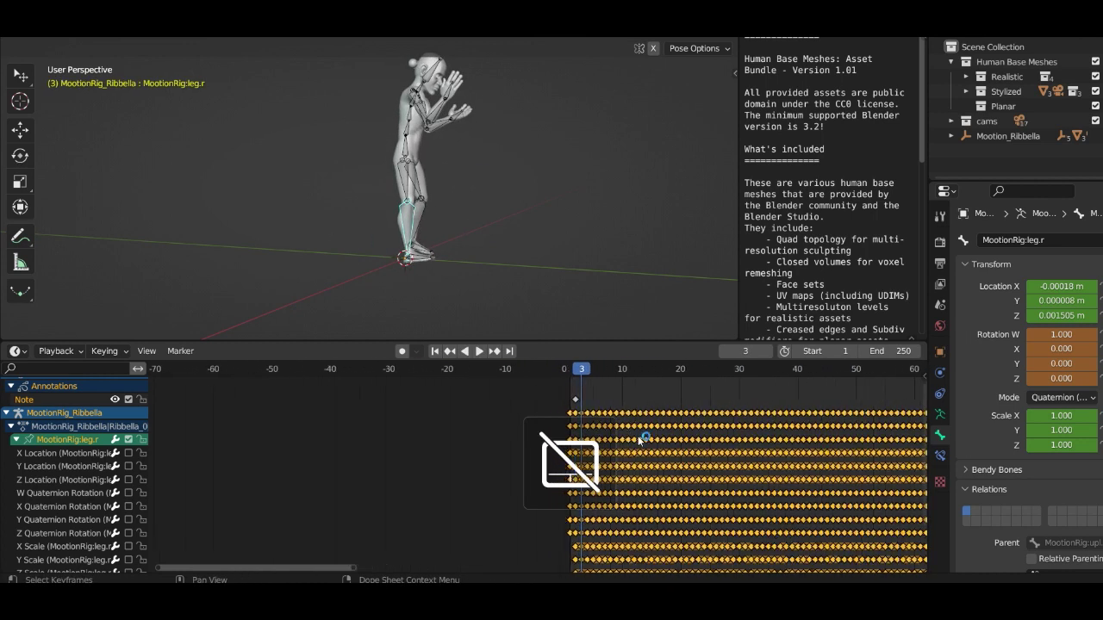
pyautogui.scroll(4, 648, 442)
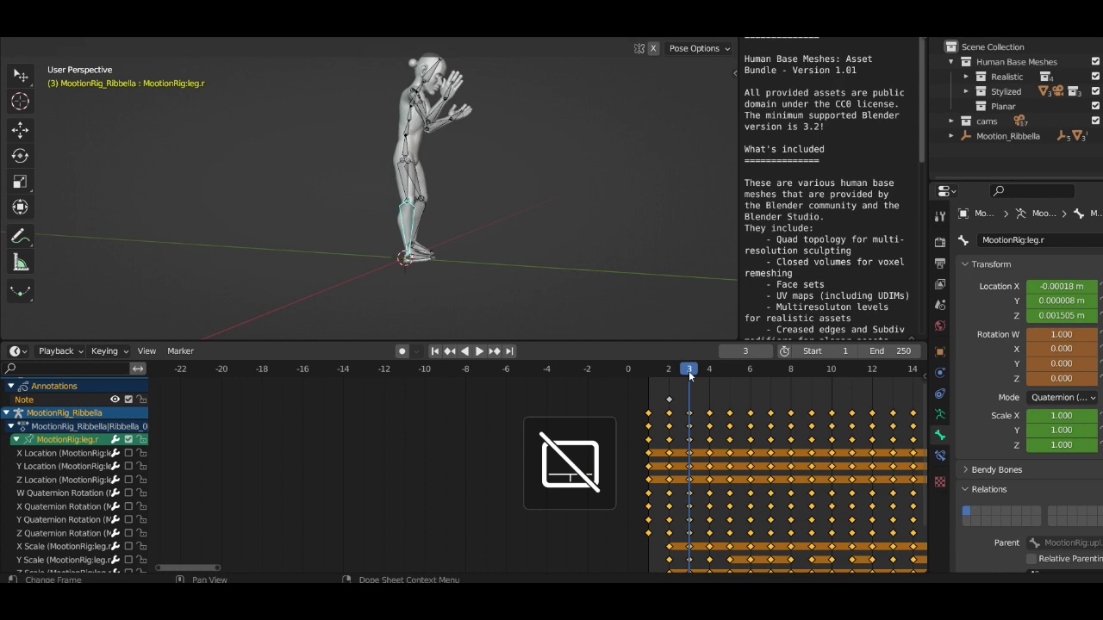
pyautogui.press('space')
pyautogui.moveTo(688, 369); pyautogui.dragTo(648, 379)
pyautogui.press('space')
pyautogui.moveTo(454, 222); pyautogui.dragTo(322, 224, button='middle')
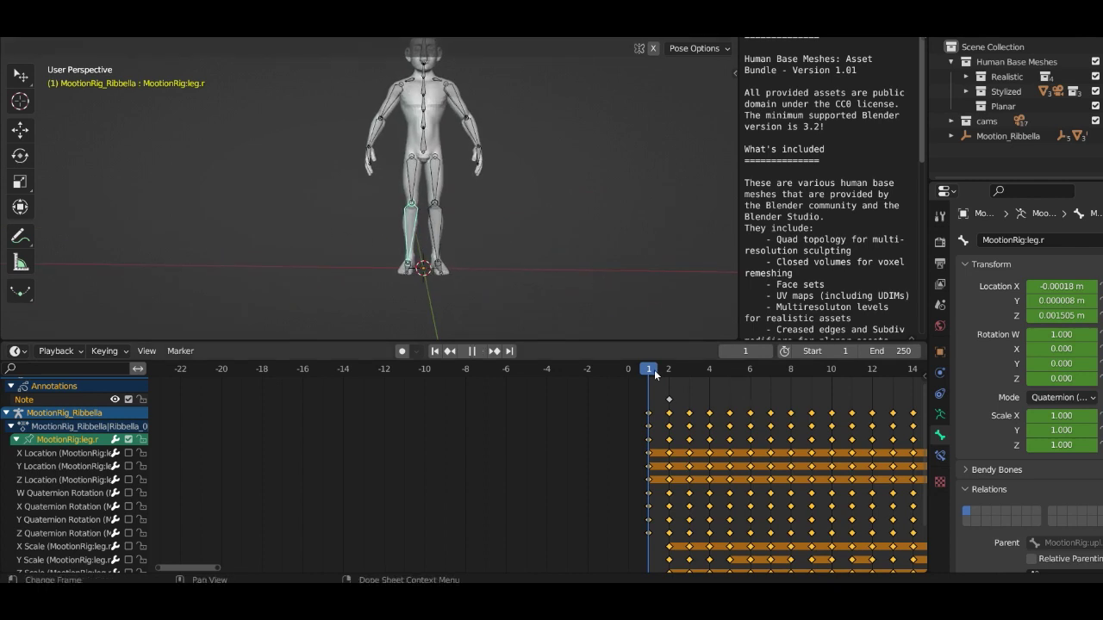
pyautogui.moveTo(654, 374); pyautogui.dragTo(786, 416)
# - Select the left upper-arm bone MootionRig:arm.l and expand its animation channels
pyautogui.scroll(2, 448, 137)
pyautogui.moveTo(438, 107); pyautogui.dragTo(493, 105, button='middle')
pyautogui.click(496, 73)
pyautogui.scroll(-2, 593, 237)
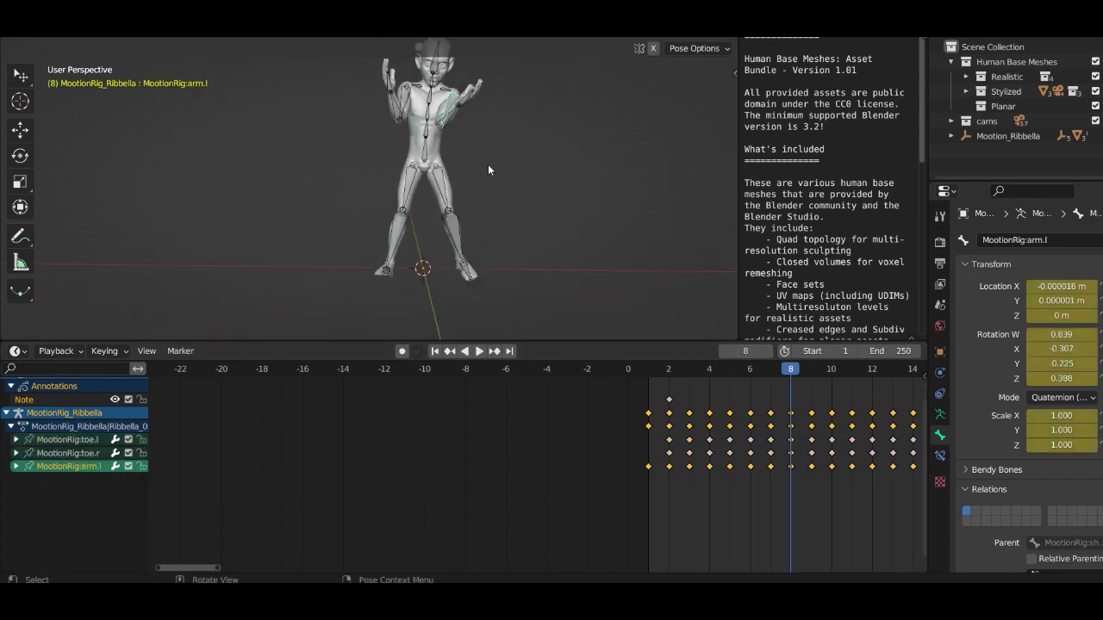
pyautogui.moveTo(467, 145); pyautogui.dragTo(166, 101, button='middle')
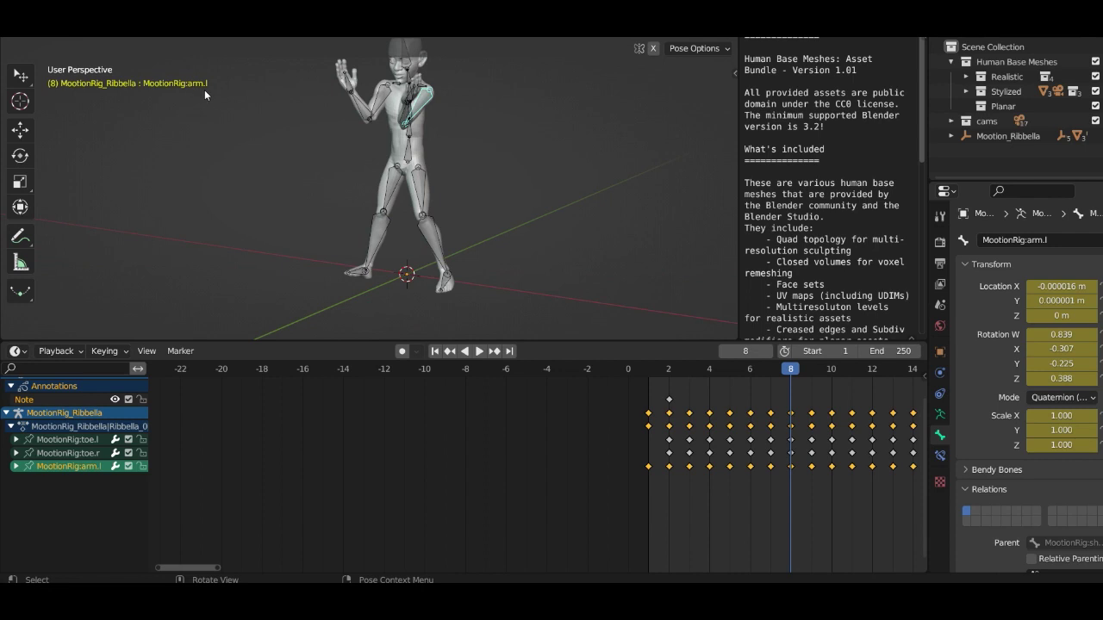
pyautogui.moveTo(289, 135); pyautogui.dragTo(387, 161, button='middle')
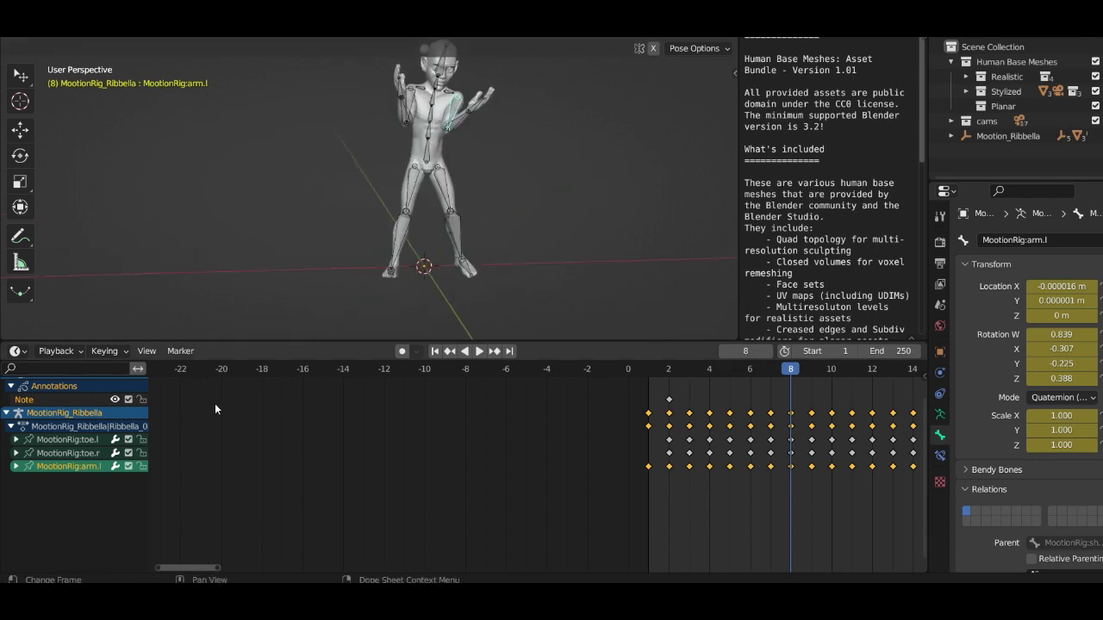
pyautogui.click(15, 467)
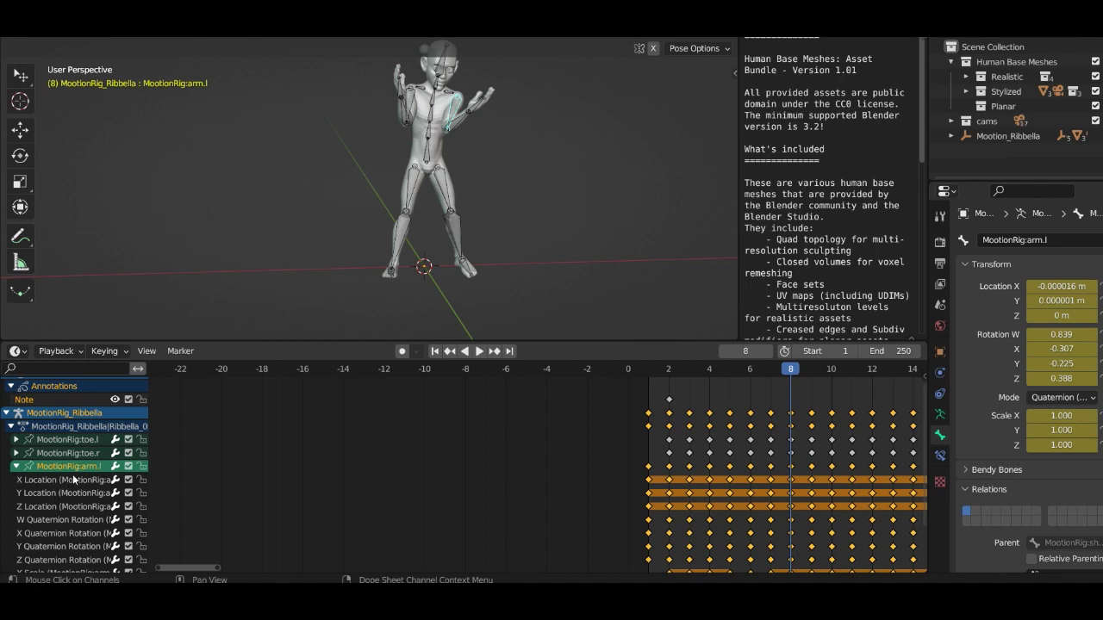
# - Disable all location, quaternion rotation and scale channels of the MootionRig:arm.l bone and scrub the animation to frame 10
pyautogui.scroll(-1, 74, 480)
pyautogui.click(127, 457)
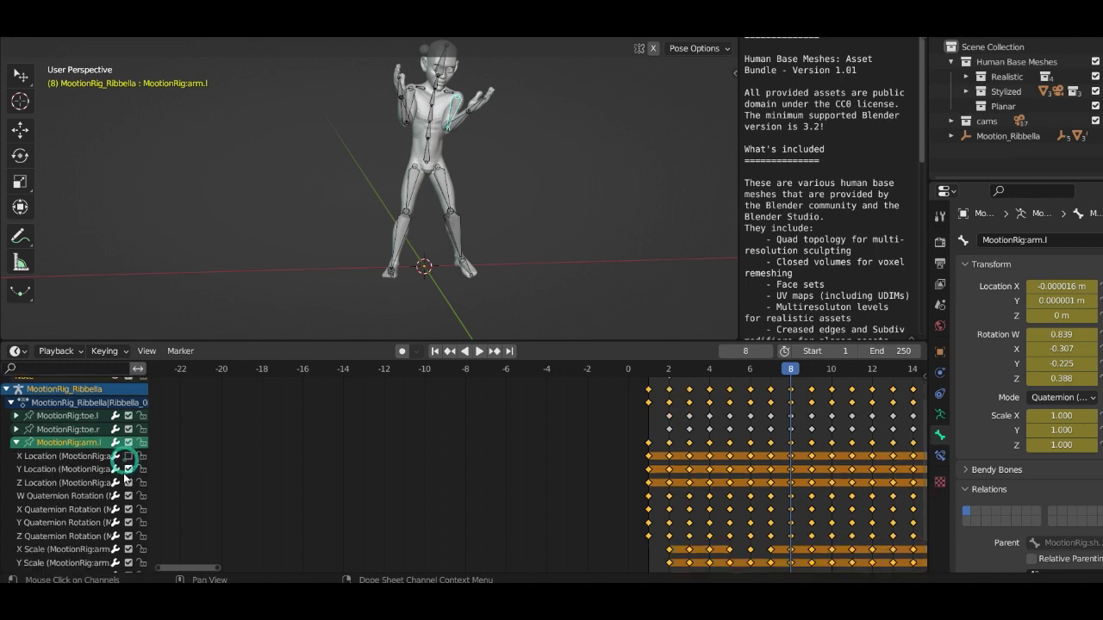
pyautogui.click(127, 469)
pyautogui.click(128, 484)
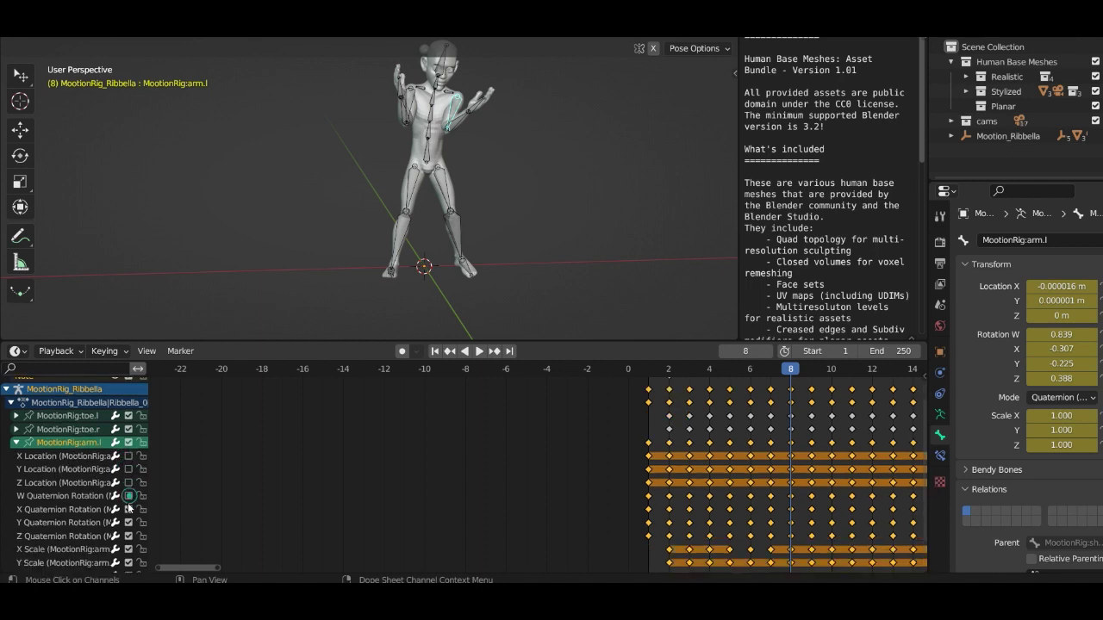
pyautogui.click(129, 508)
pyautogui.click(129, 550)
pyautogui.scroll(-1, 128, 550)
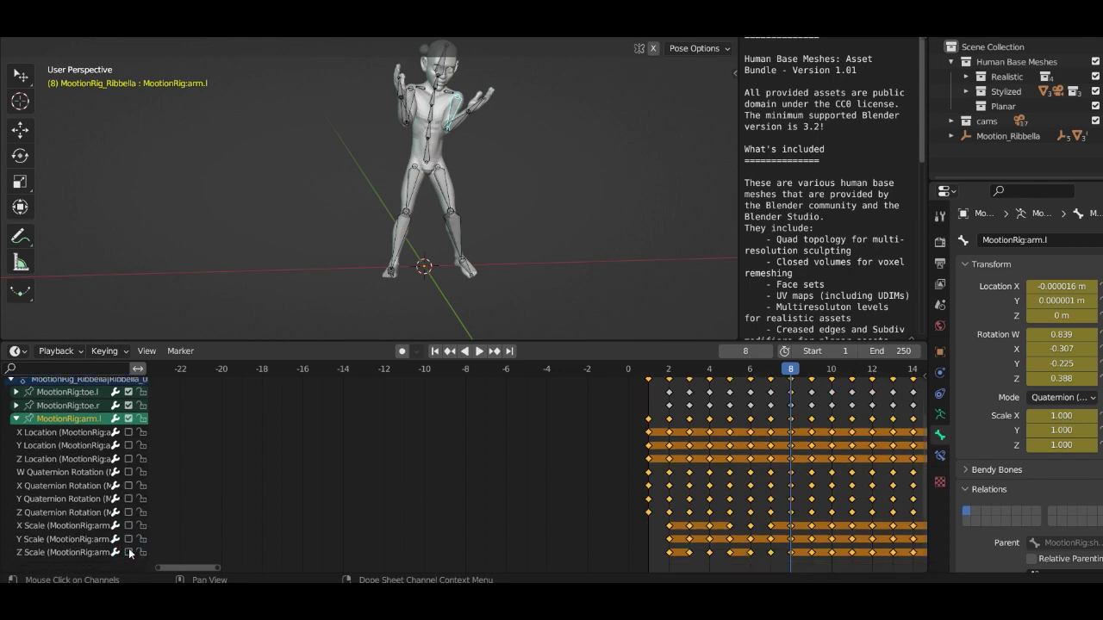
pyautogui.press('space')
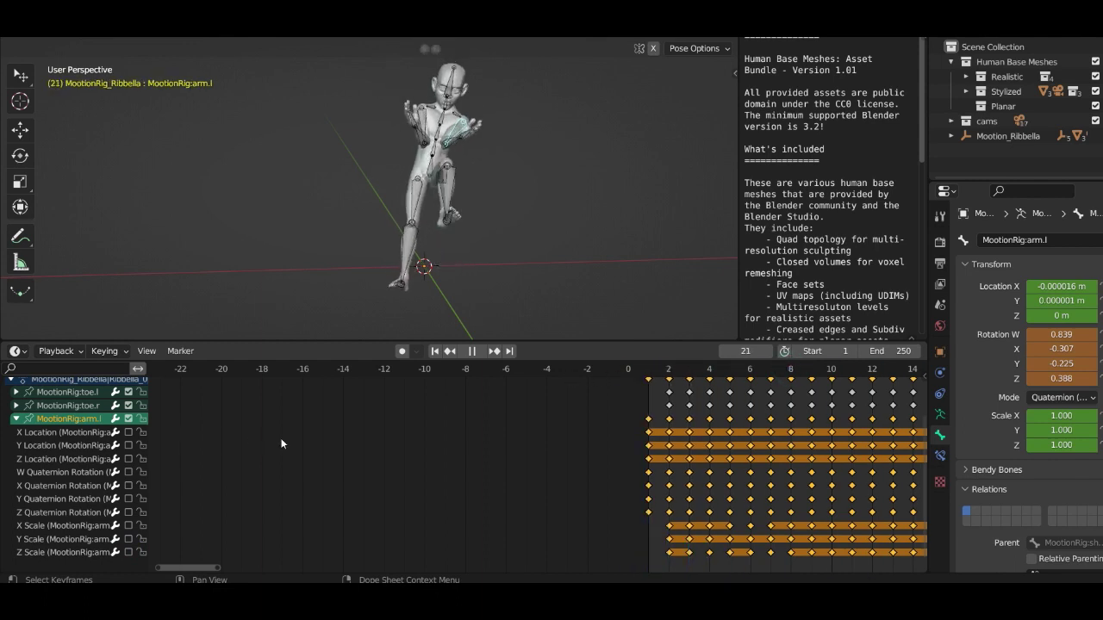
pyautogui.moveTo(892, 371); pyautogui.dragTo(830, 387)
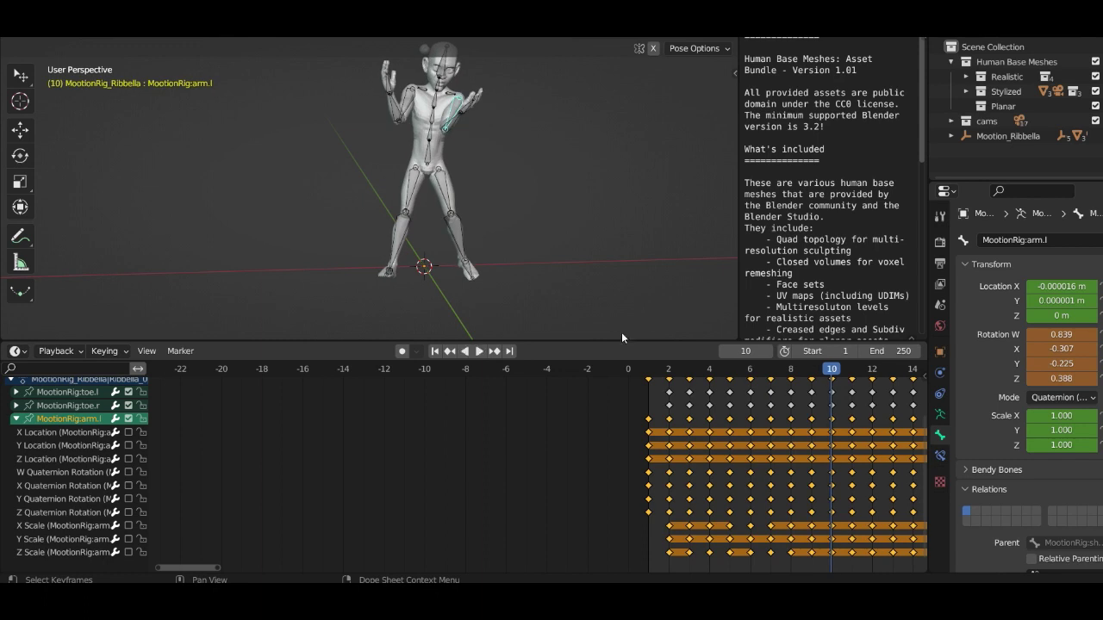
# - Select the right upper-arm bone MootionRig:arm.r and disable its location, quaternion rotation, X Scale and Y Scale channels
pyautogui.click(412, 105)
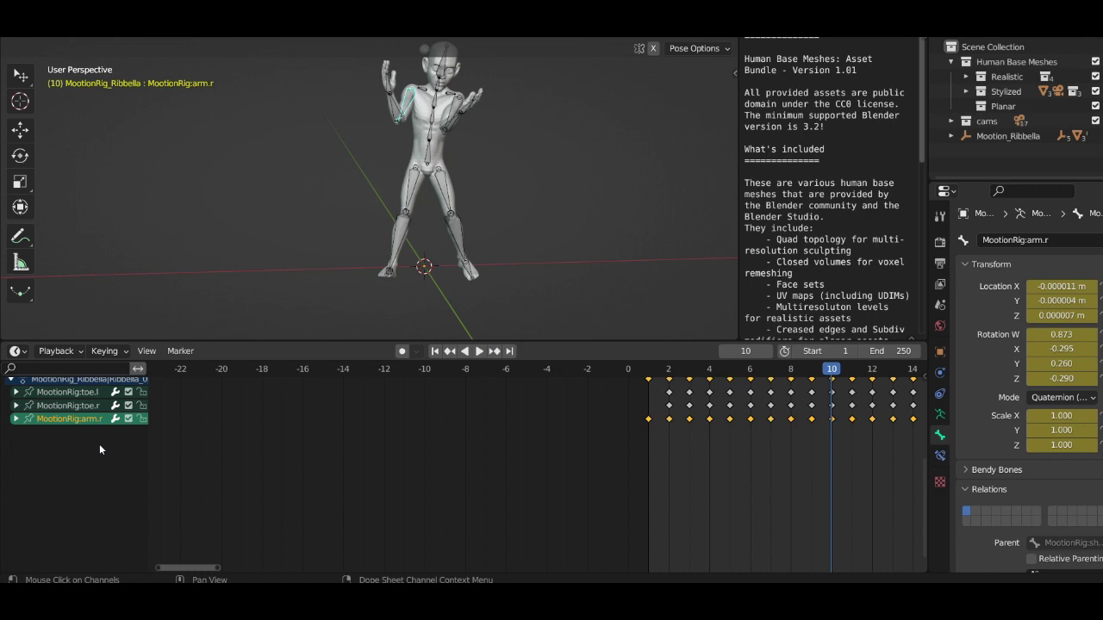
pyautogui.scroll(3, 80, 456)
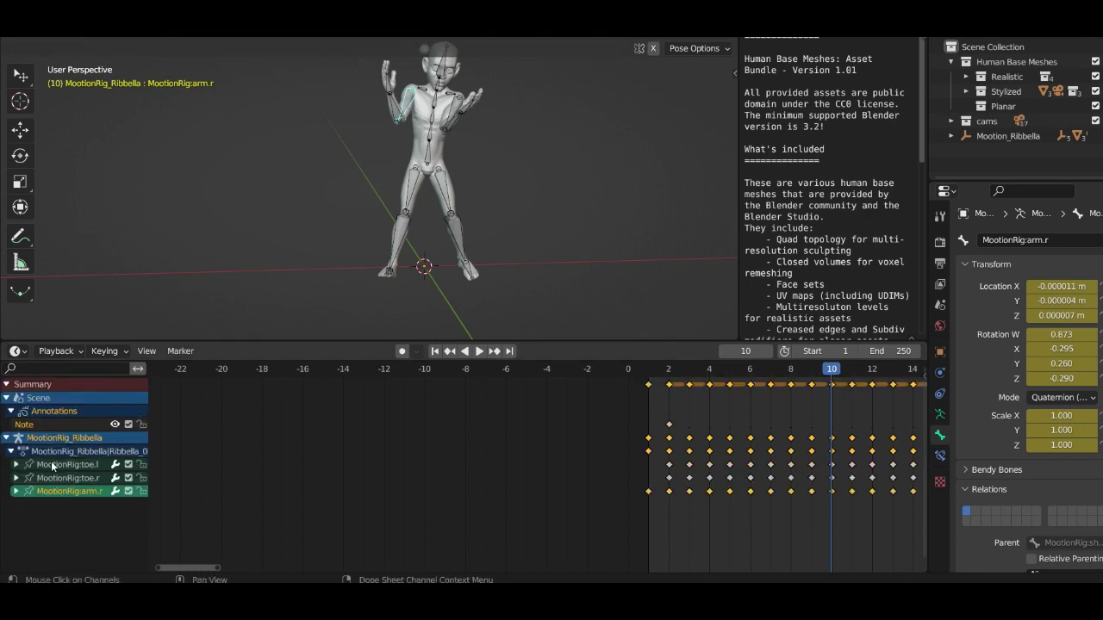
pyautogui.click(455, 107)
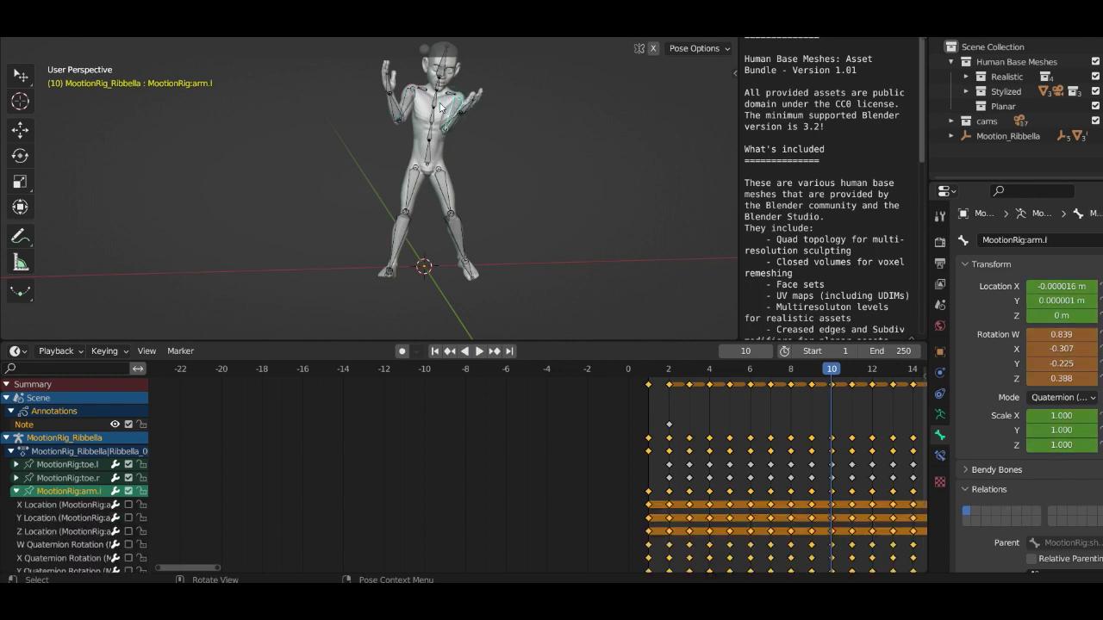
pyautogui.click(412, 100)
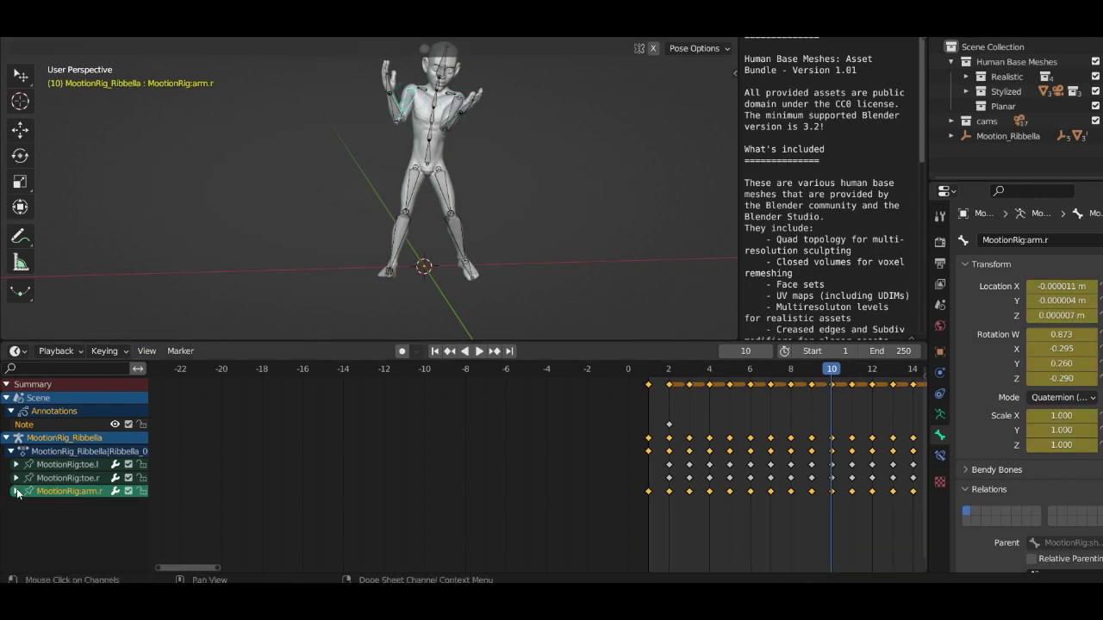
pyautogui.scroll(-2, 64, 504)
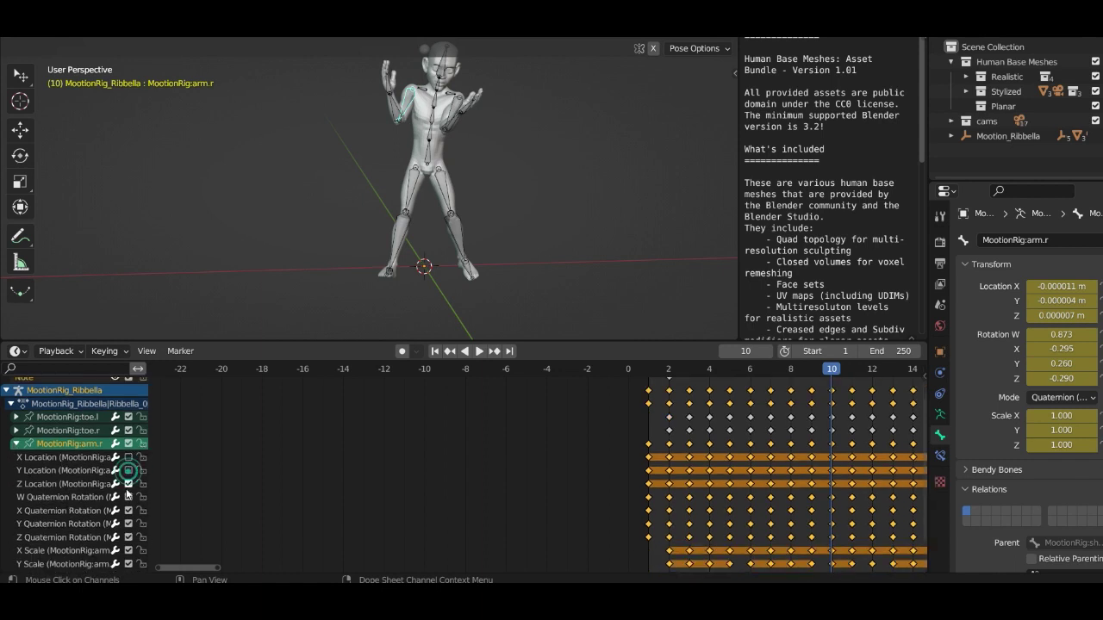
pyautogui.click(128, 523)
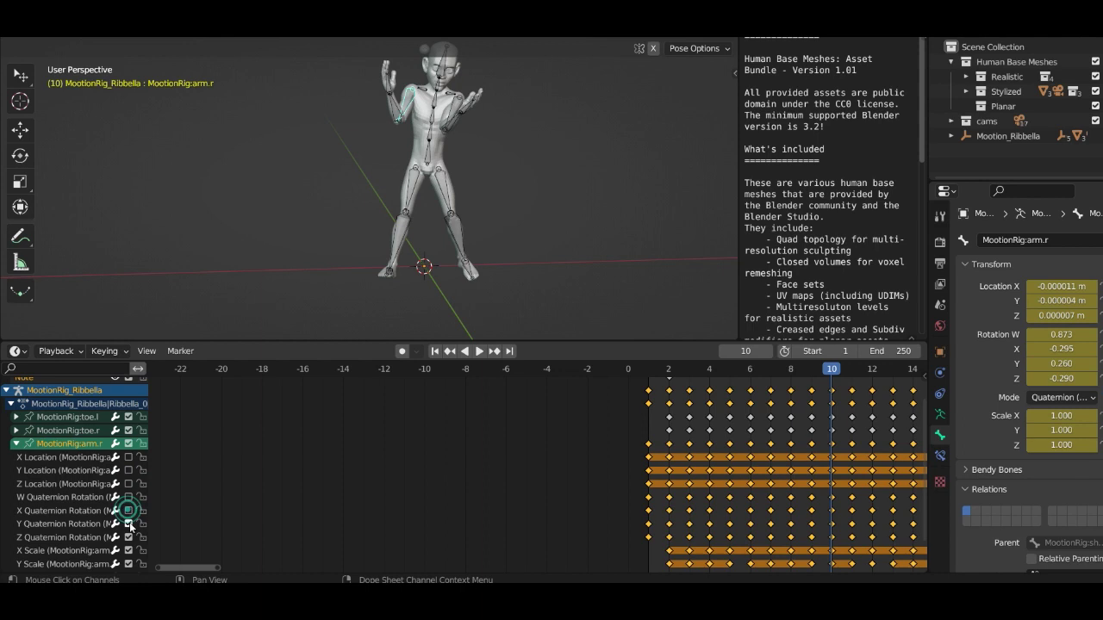
pyautogui.click(129, 551)
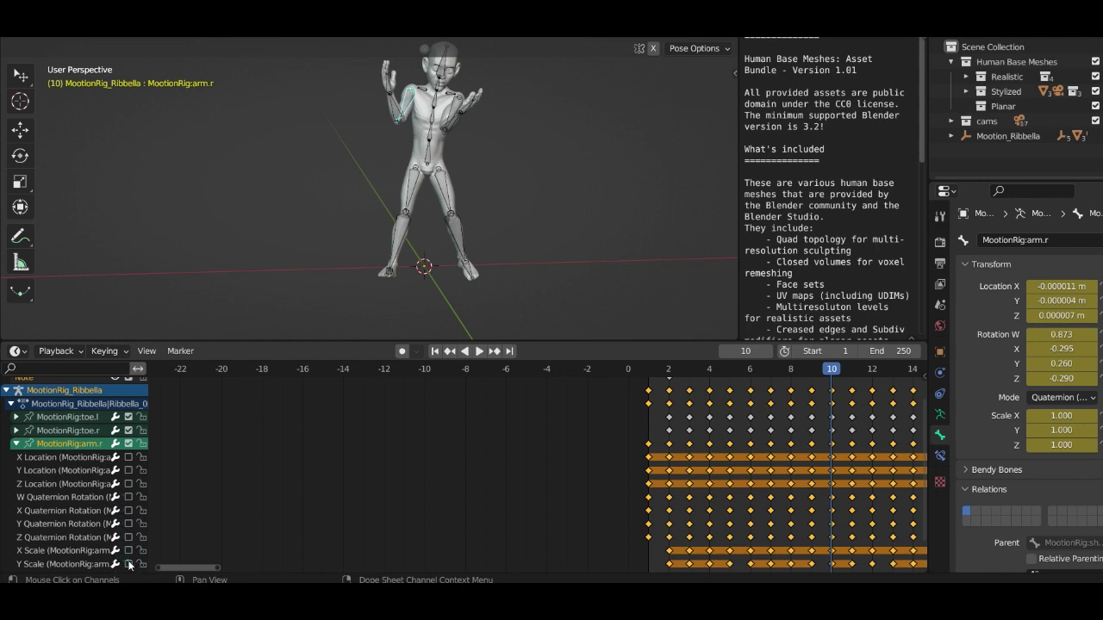
pyautogui.click(129, 564)
# - Try animating MootionRig:arm.r with only its X Quaternion Rotation channel enabled, scrubbing the animation and returning to frame 1
pyautogui.press('space')
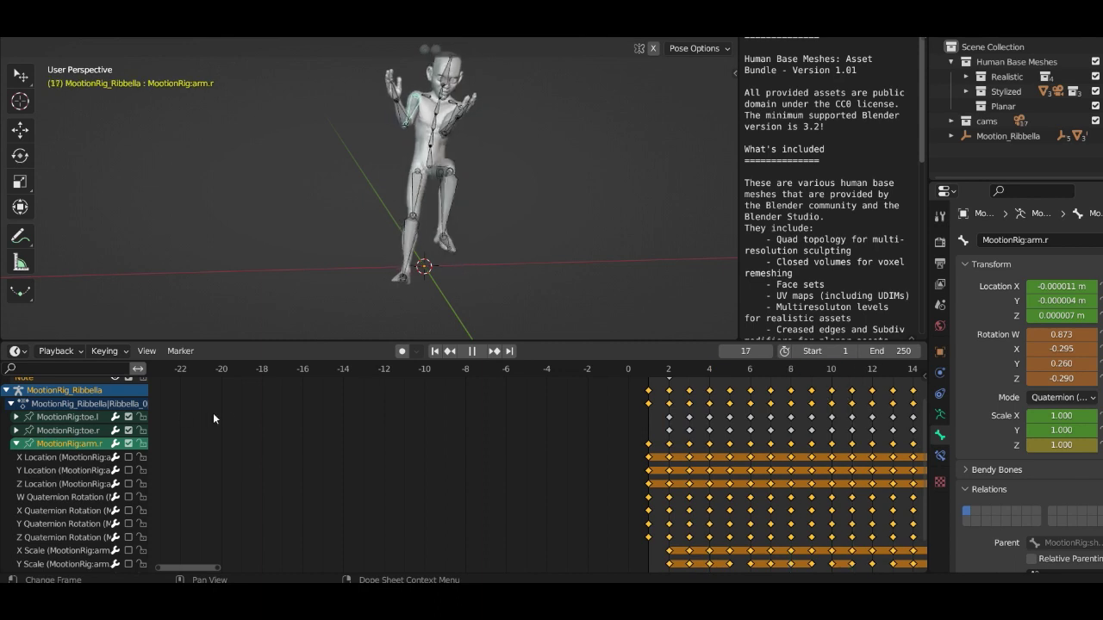
pyautogui.moveTo(479, 284); pyautogui.dragTo(367, 209, button='middle')
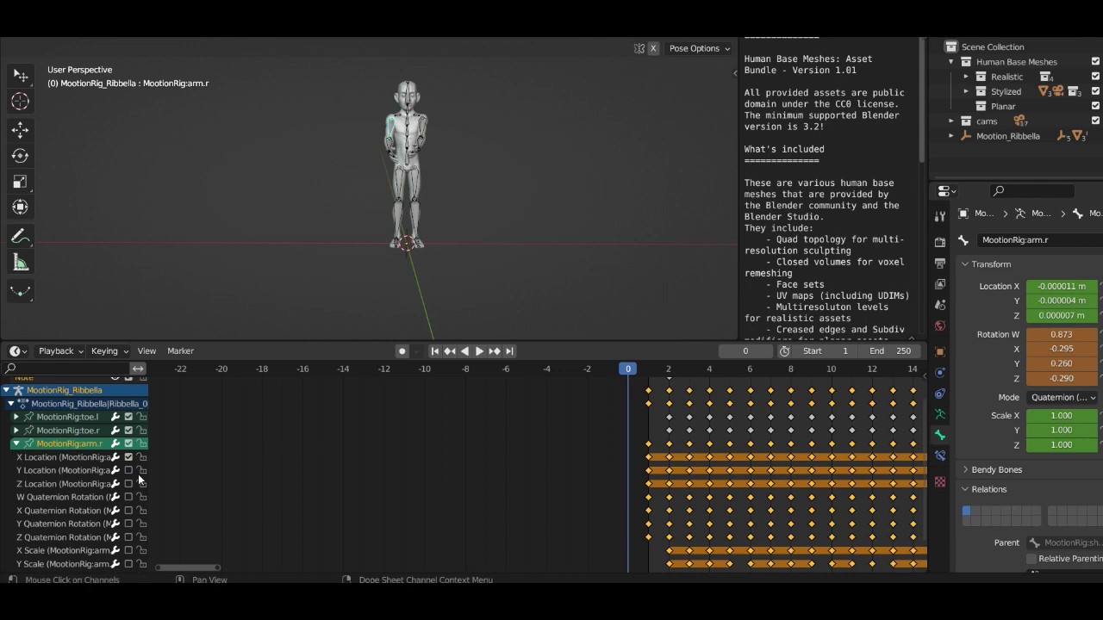
pyautogui.click(128, 471)
pyautogui.click(129, 471)
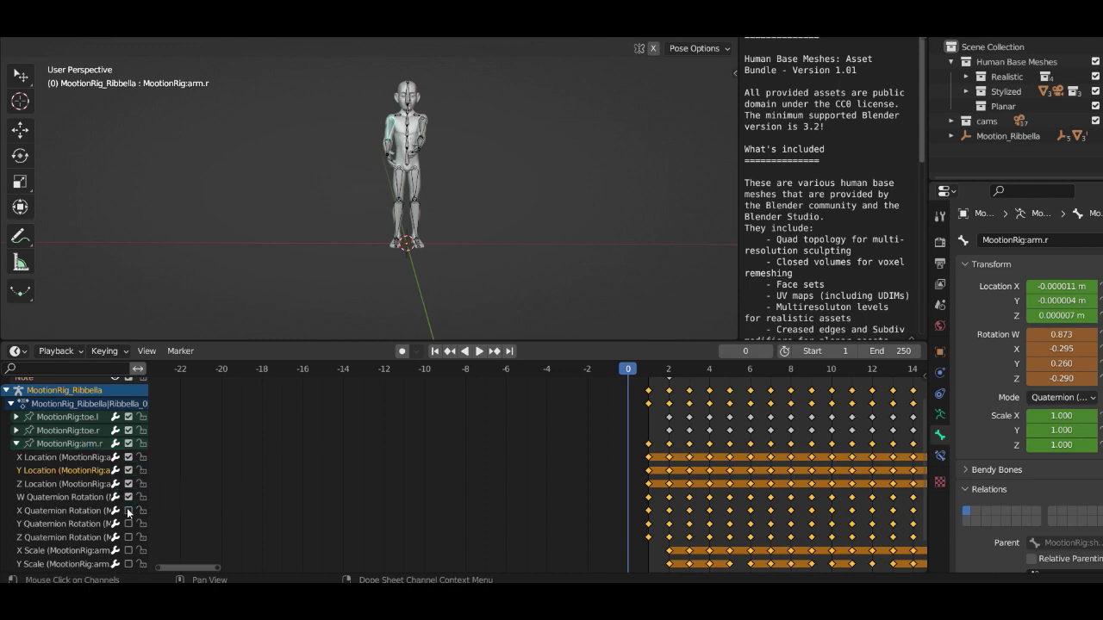
pyautogui.click(128, 511)
pyautogui.click(128, 471)
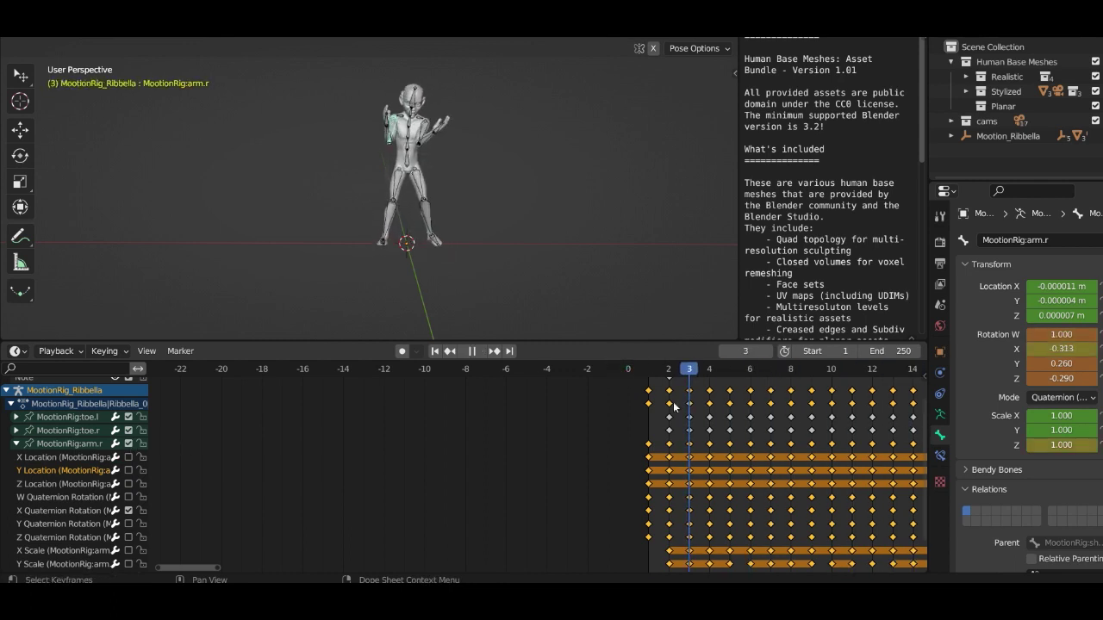
pyautogui.press('Escape')
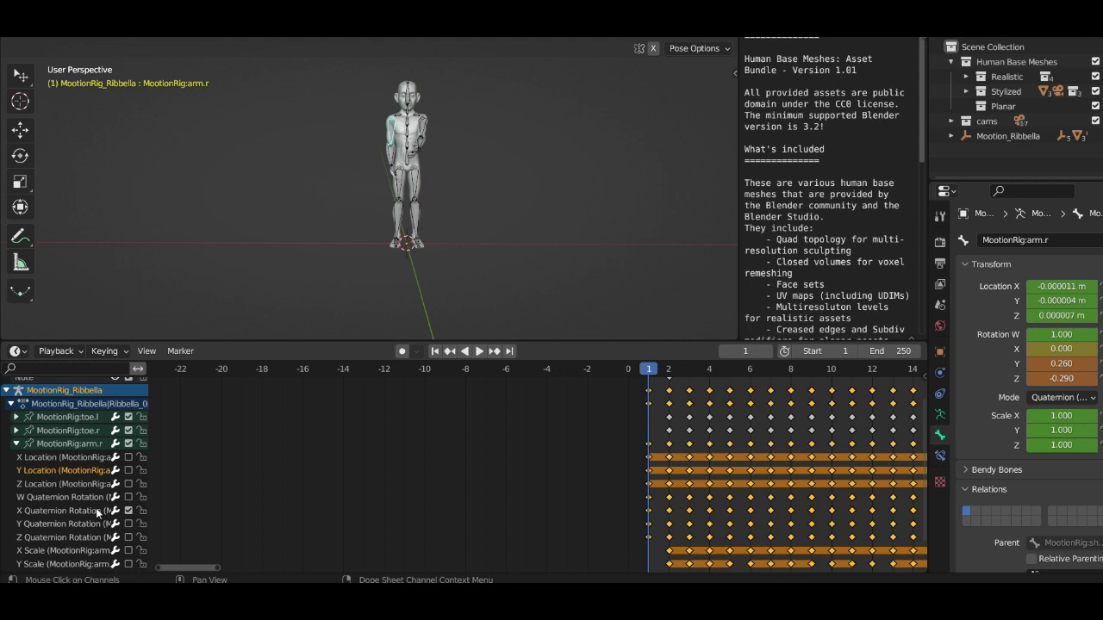
# - Leave only the Z Quaternion Rotation channel of MootionRig:arm.r enabled and scrub the animation back to frame 0
pyautogui.click(128, 523)
pyautogui.click(129, 523)
pyautogui.click(129, 537)
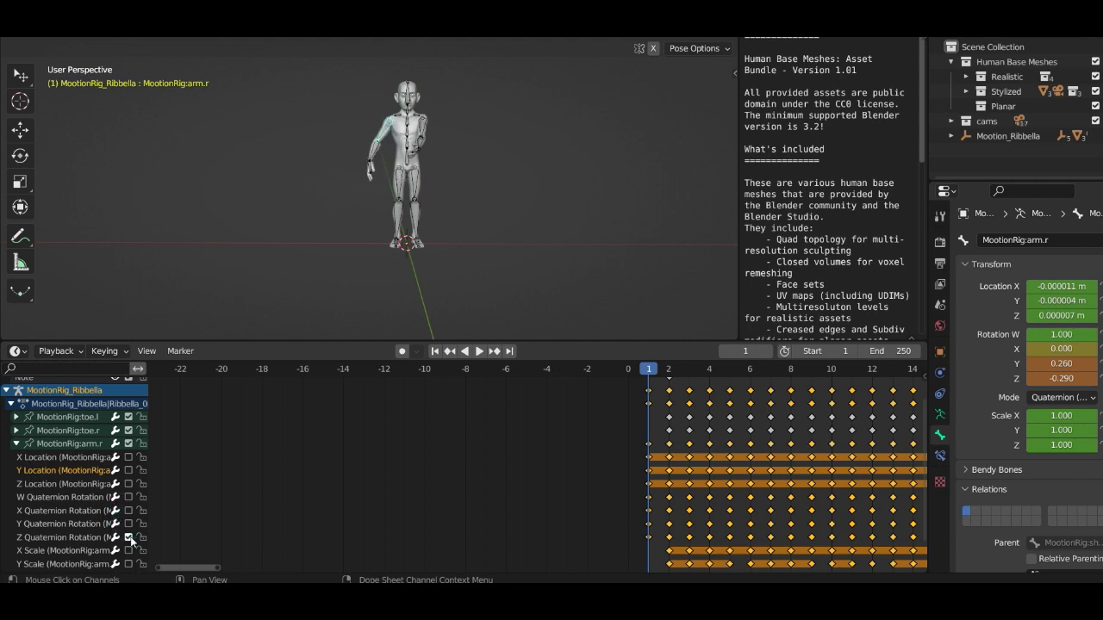
pyautogui.moveTo(646, 373); pyautogui.dragTo(600, 410)
pyautogui.press('space')
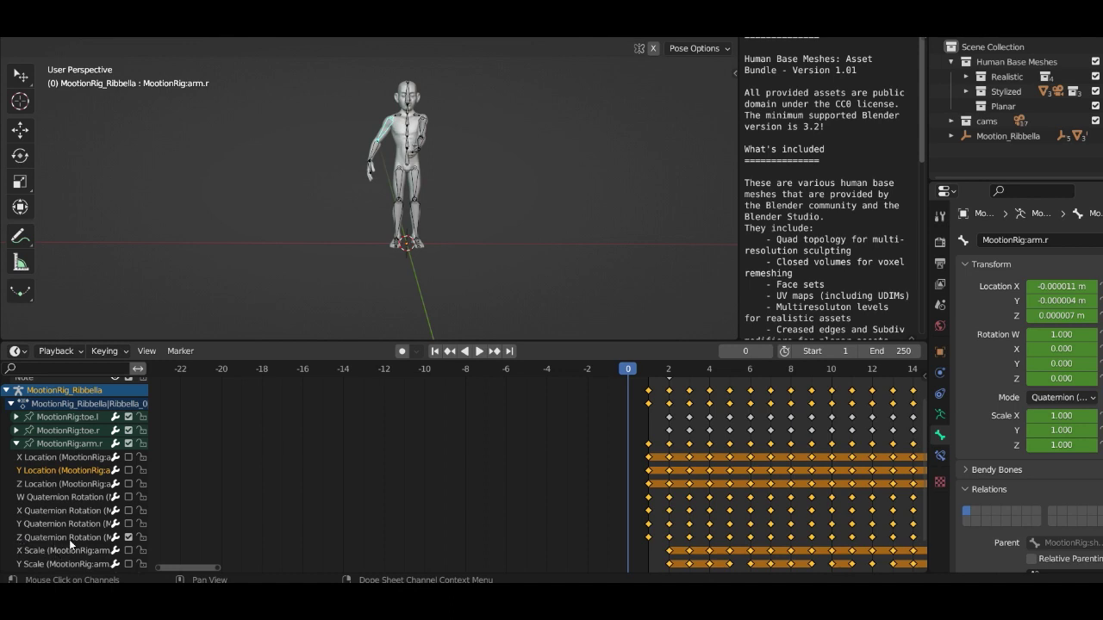
# - Select MootionRig:arm.l, enable its Z Quaternion Rotation channel and scrub the animation to frame 8
pyautogui.click(423, 126)
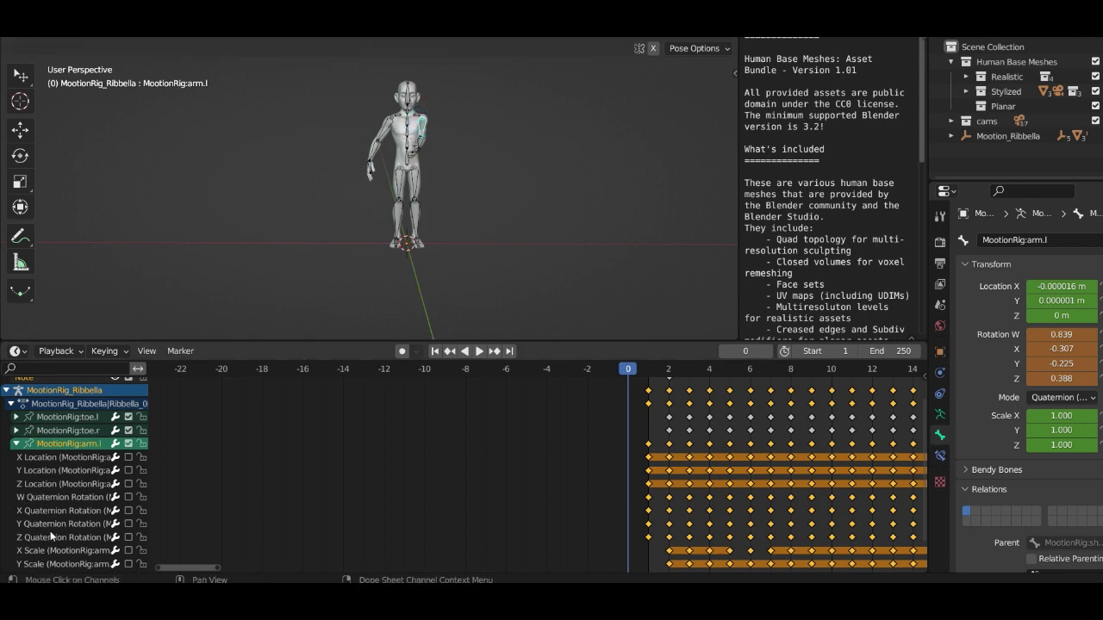
pyautogui.click(128, 537)
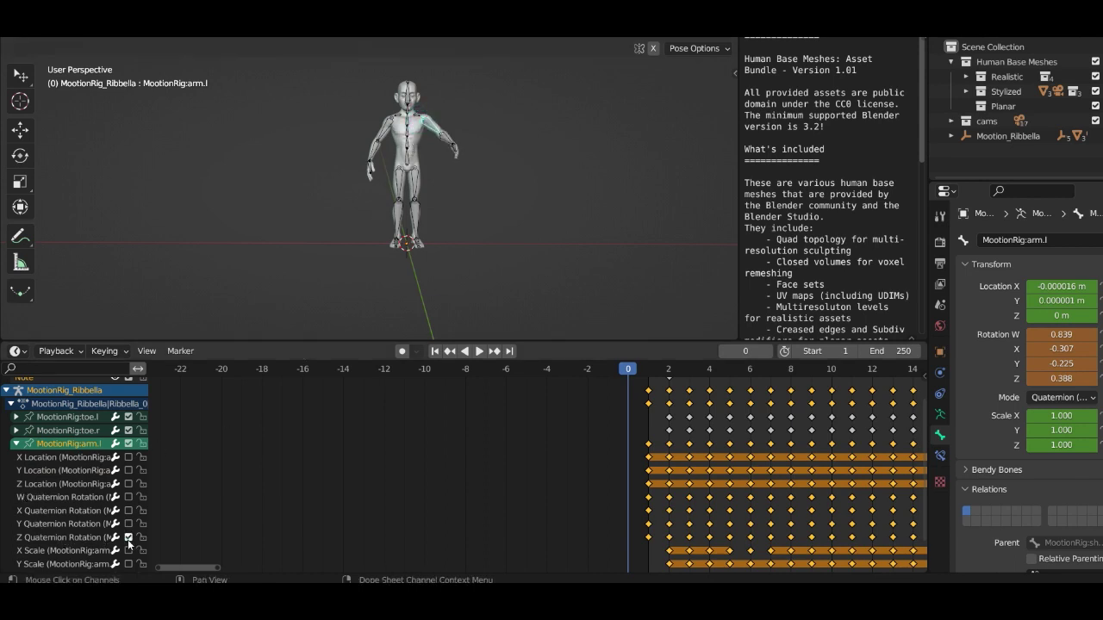
pyautogui.press('space')
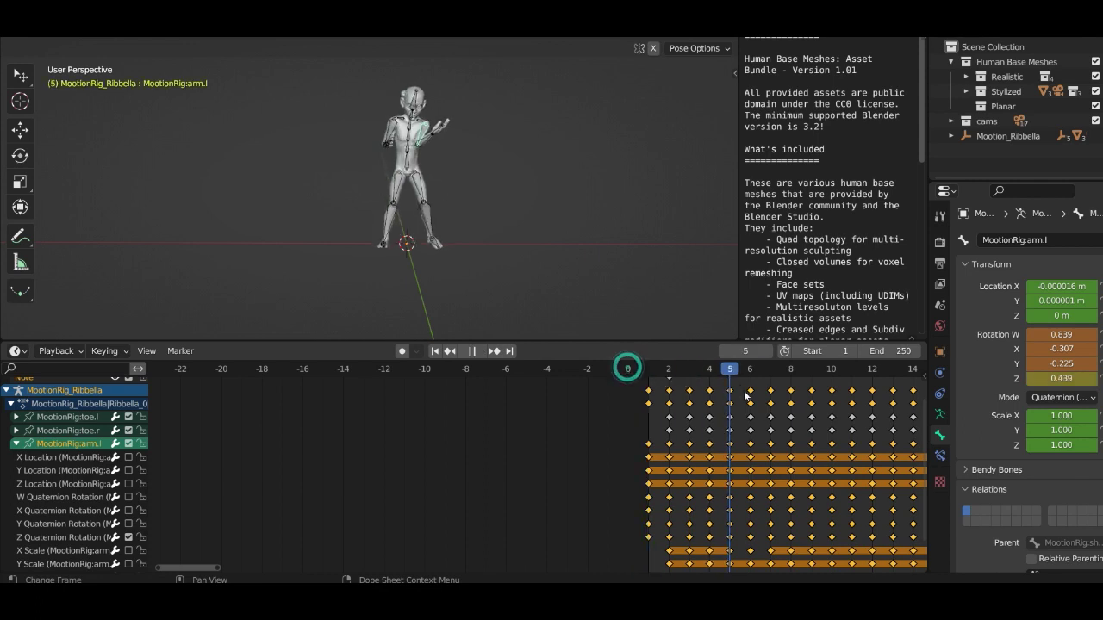
pyautogui.click(672, 403)
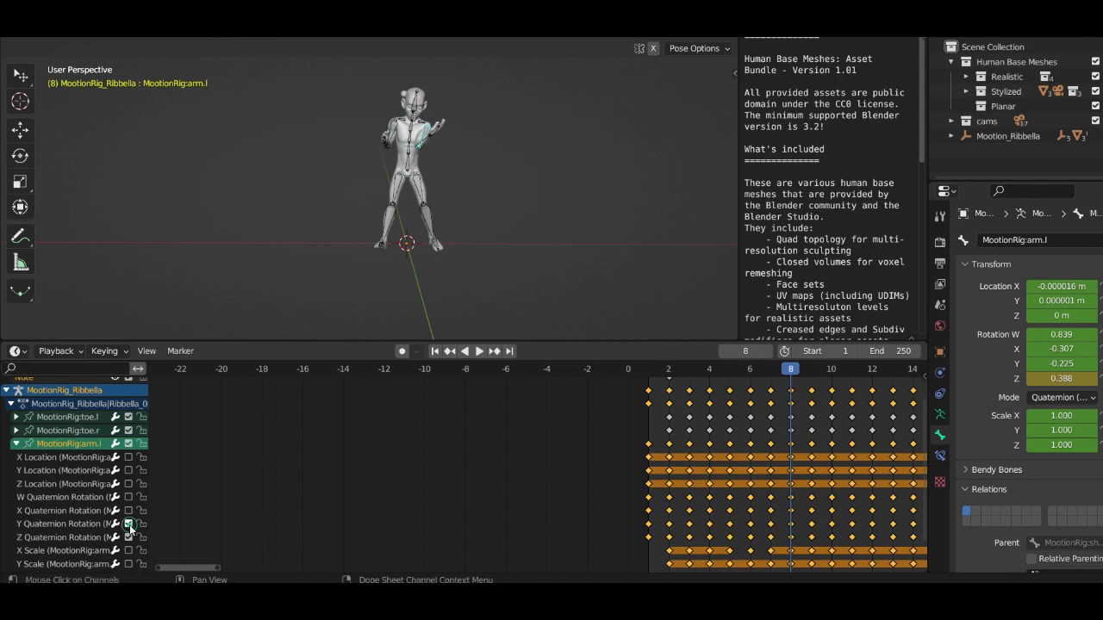
# - Try toggling the Y Quaternion Rotation, scale and location channels of MootionRig:arm.l one at a time at frame 8
pyautogui.click(128, 550)
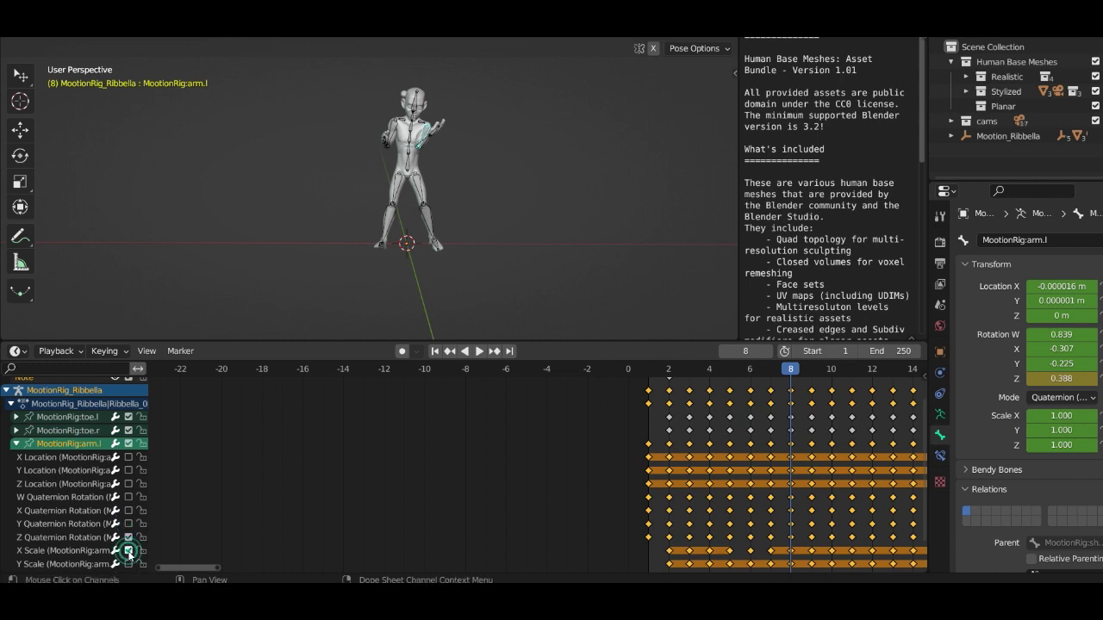
pyautogui.click(129, 564)
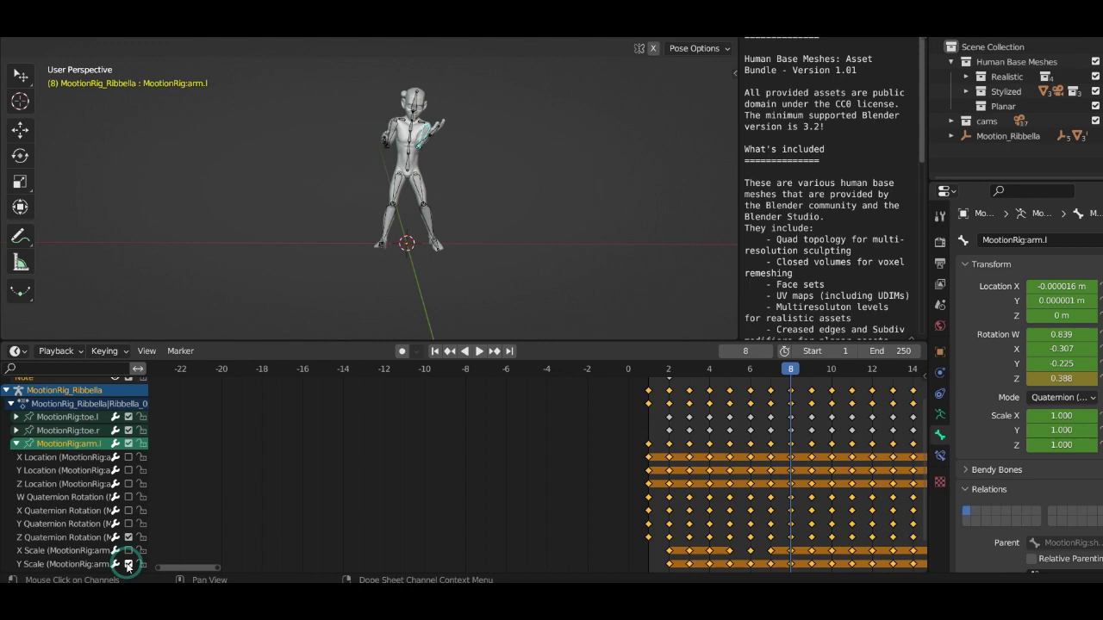
pyautogui.click(128, 564)
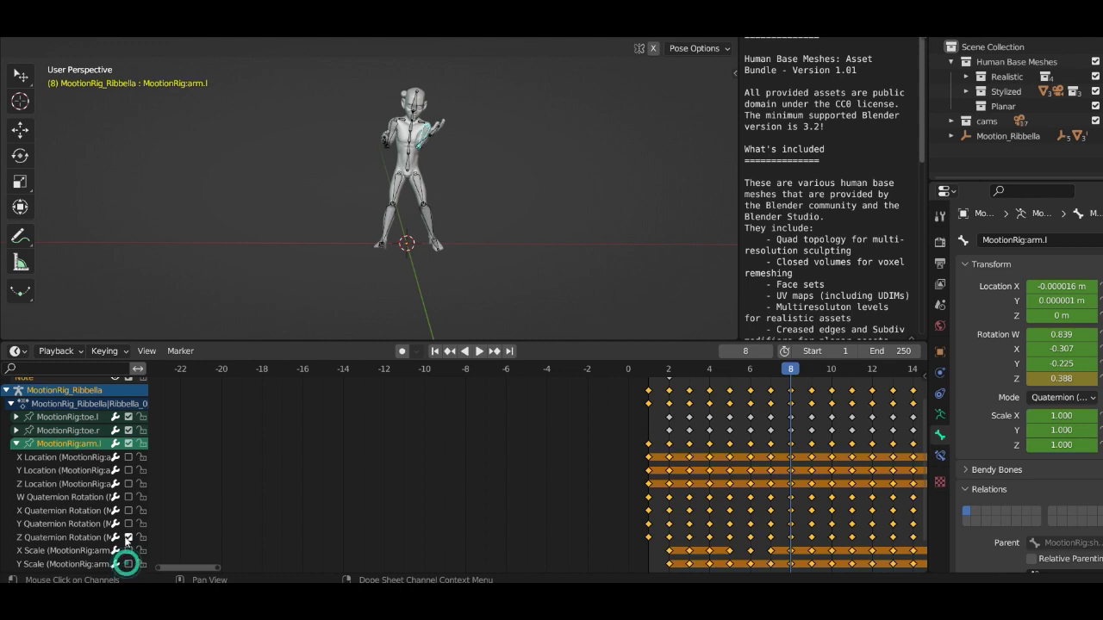
pyautogui.click(129, 485)
pyautogui.click(129, 470)
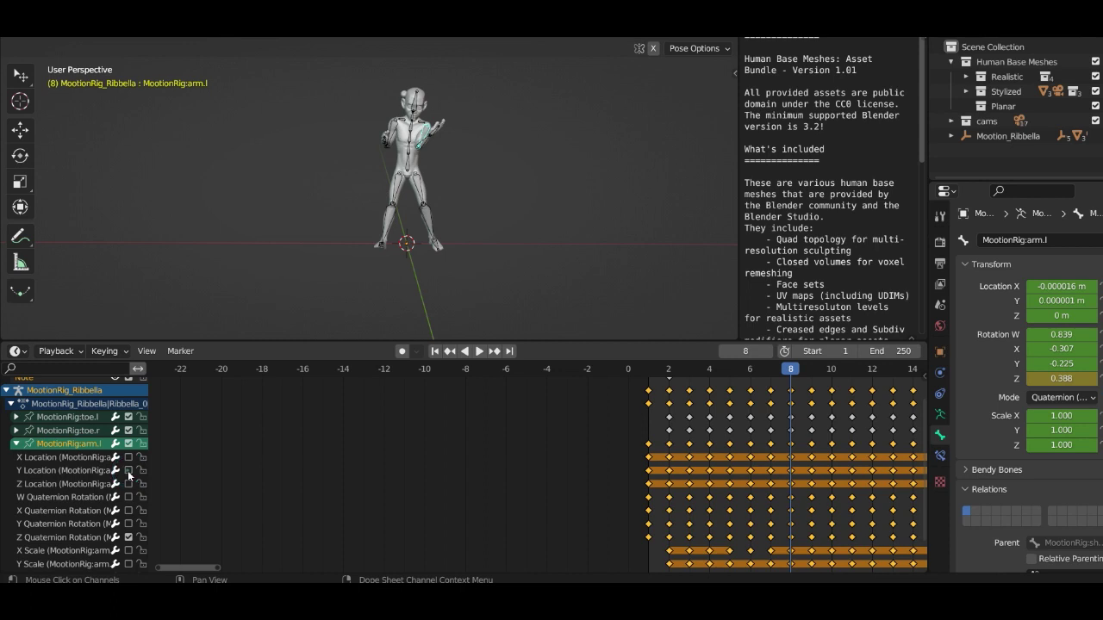
pyautogui.click(128, 458)
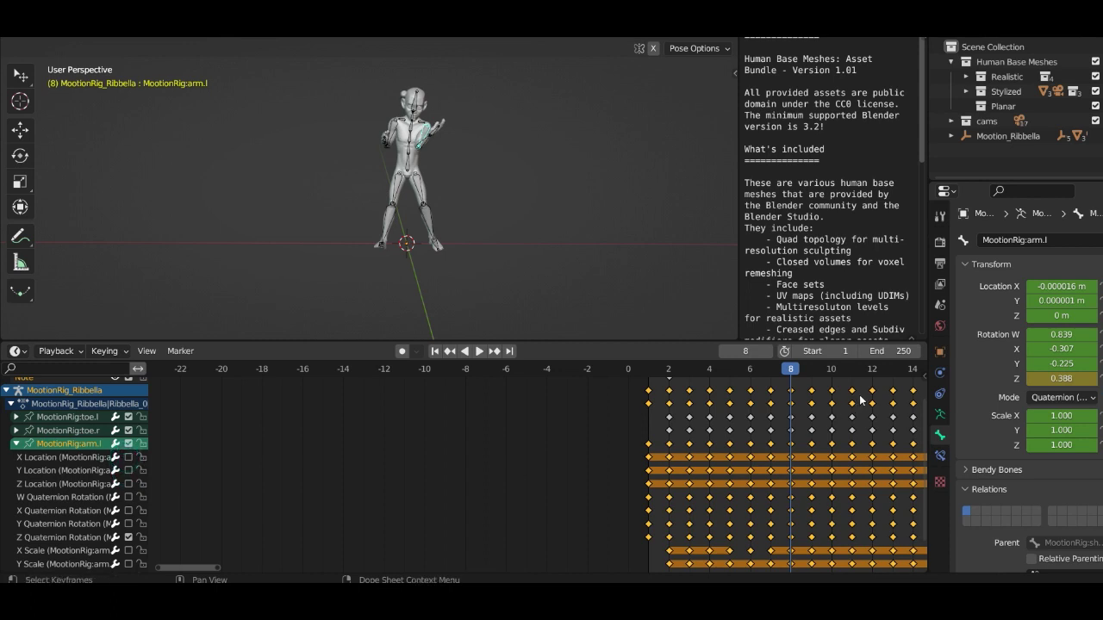
# - Scrub the animation to frame 6, play it through to frame 136 and examine how the upper arms move
pyautogui.press('space')
pyautogui.moveTo(844, 368); pyautogui.dragTo(636, 403)
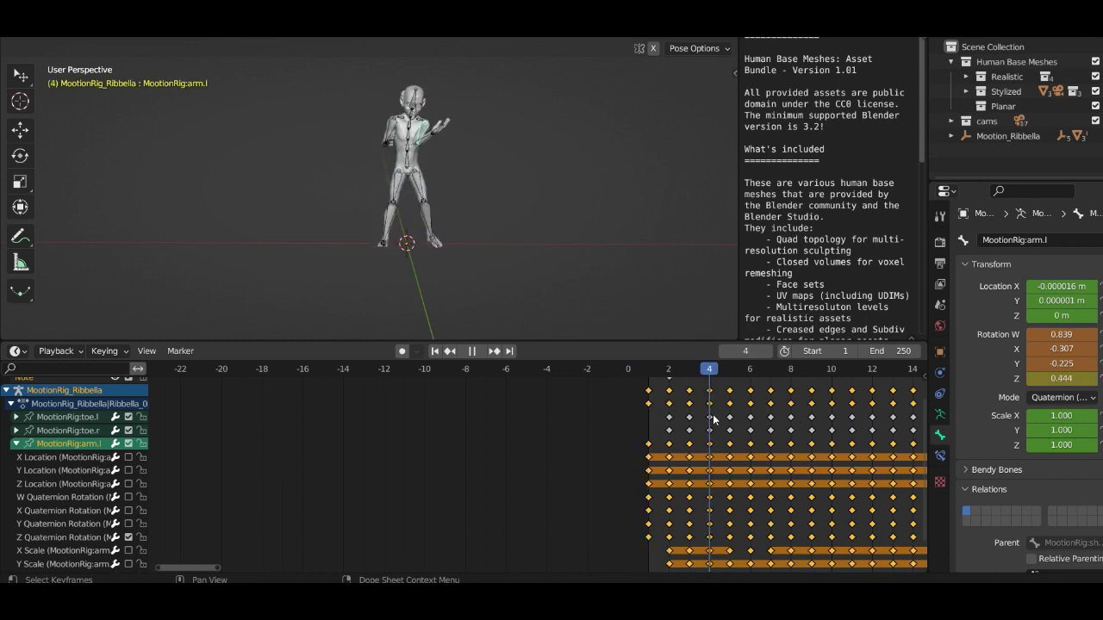
pyautogui.moveTo(778, 424); pyautogui.dragTo(738, 419)
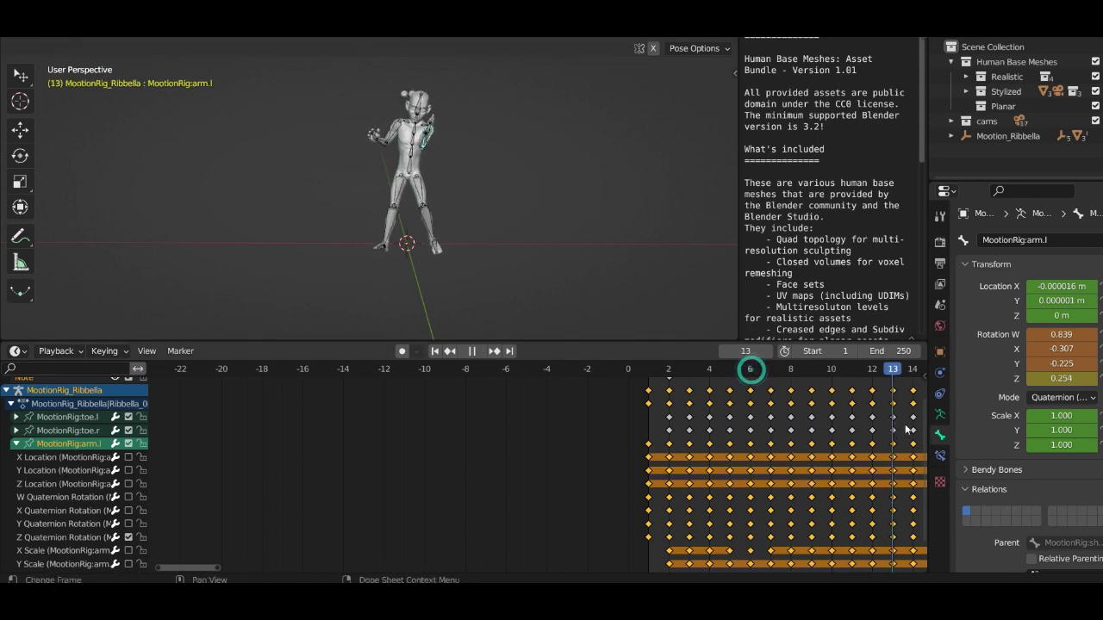
pyautogui.press('space')
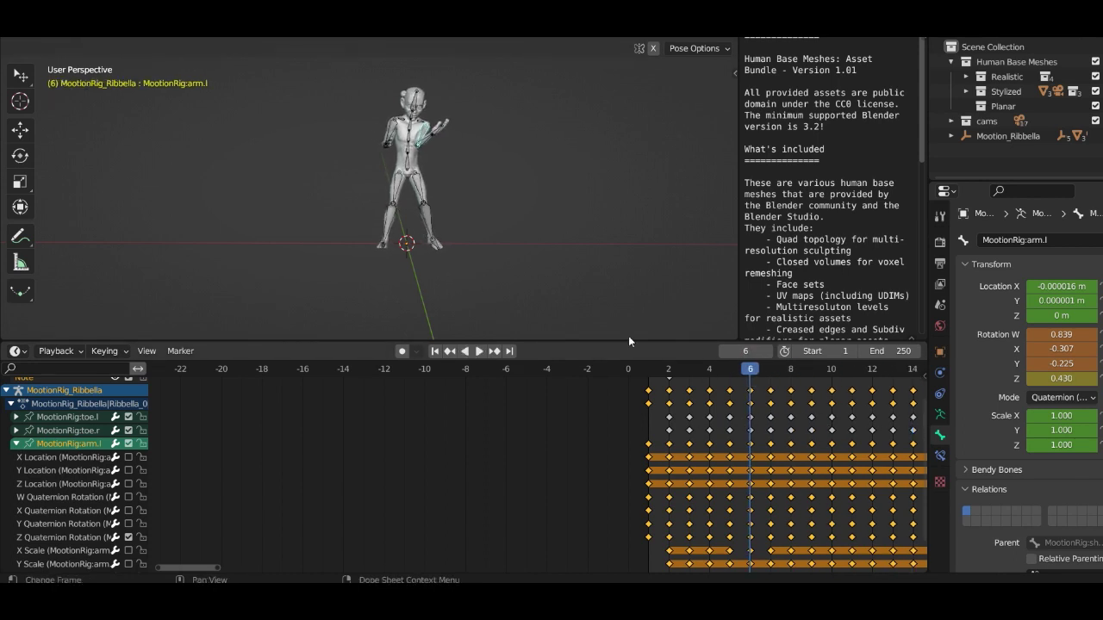
pyautogui.click(479, 351)
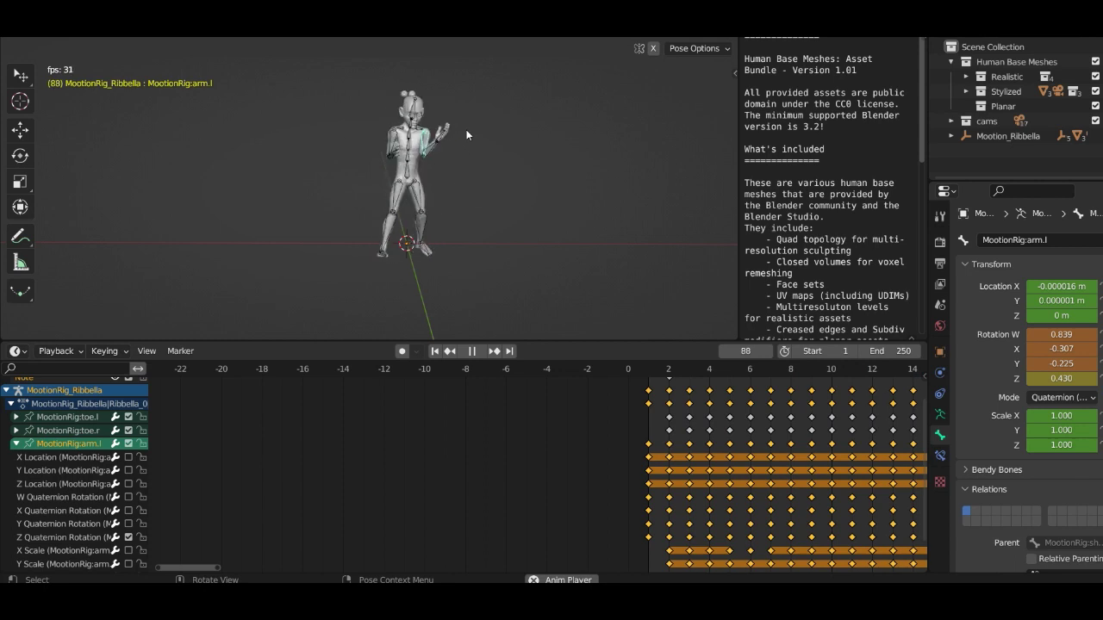
pyautogui.click(473, 351)
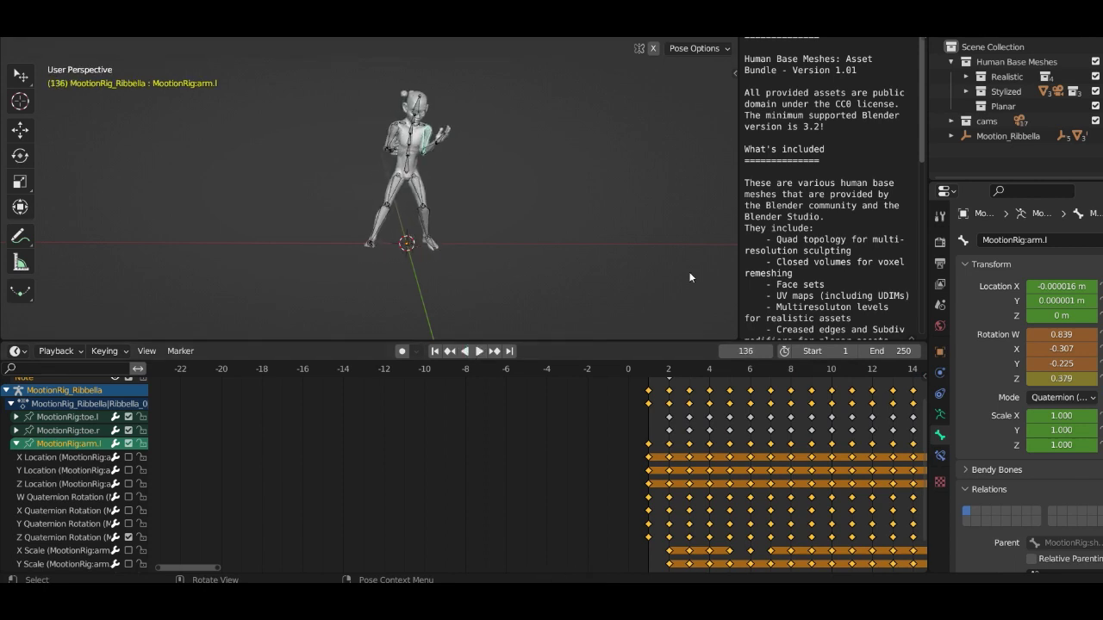